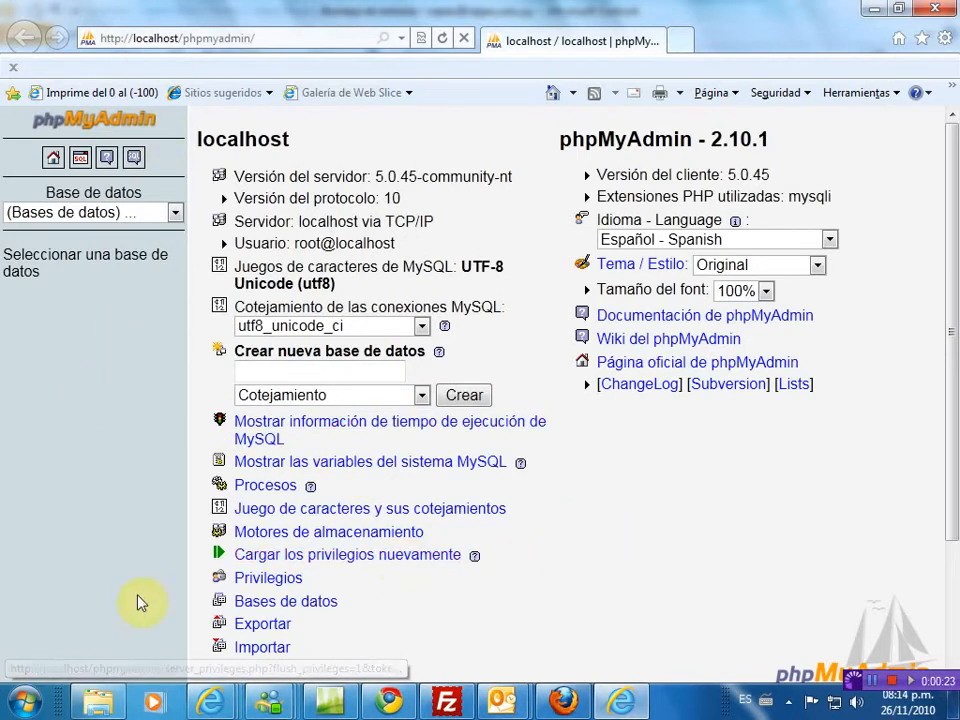
- Launch WampServer from the Start menu's All Programs list
left_click(28, 708)
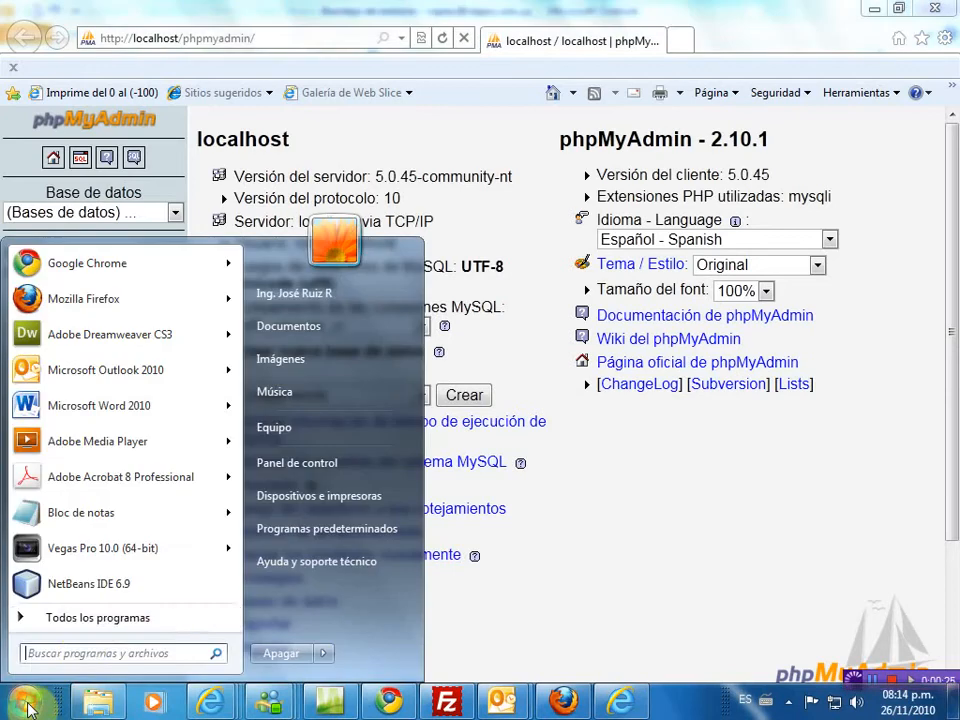
left_click(55, 622)
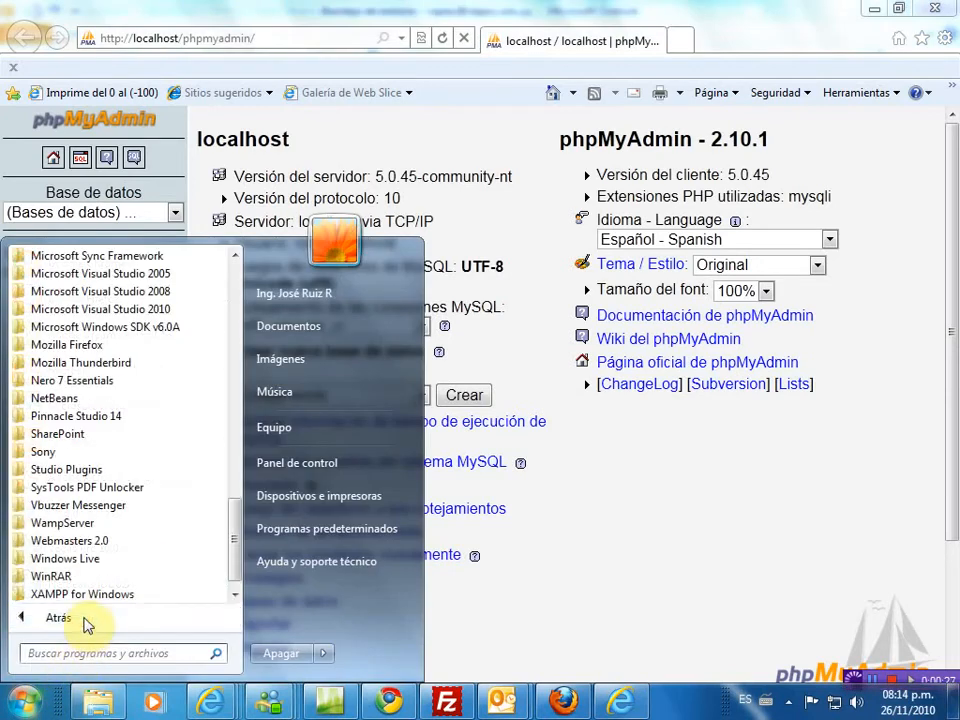
scroll(232, 570, "down", 1)
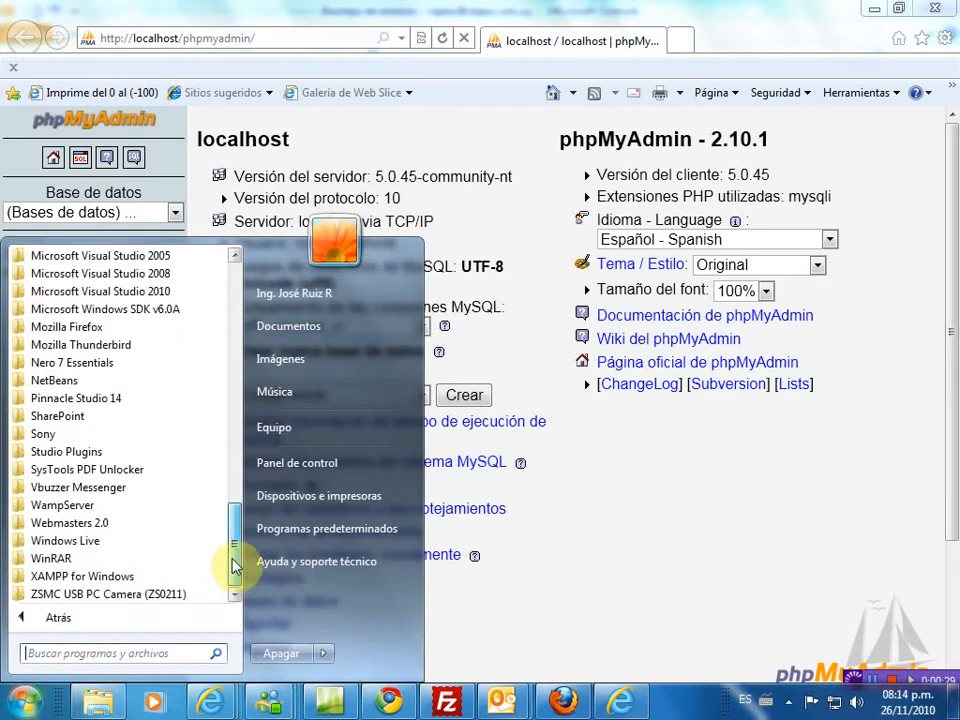
left_click(105, 506)
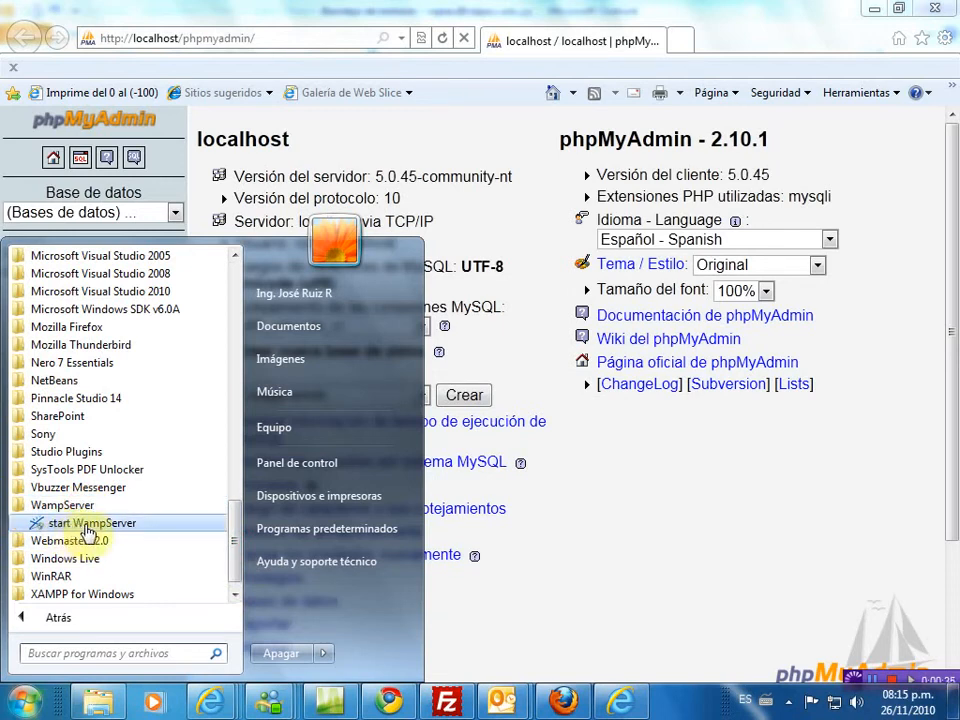
left_click(776, 491)
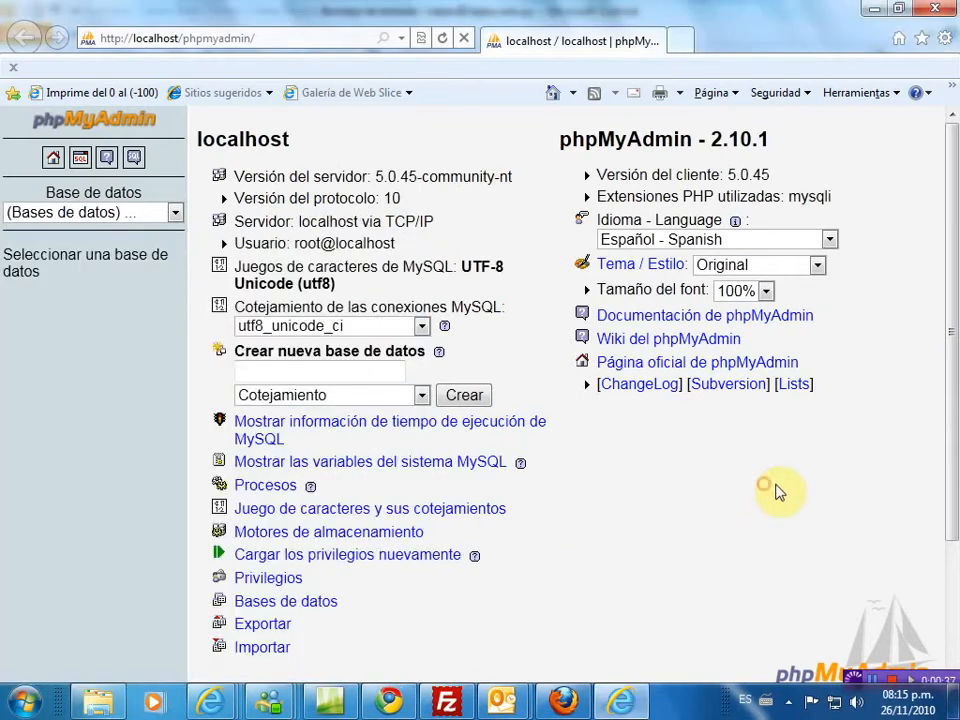
- Check the WampServer tray menu, then show the phpMyAdmin list of databases
left_click(790, 704)
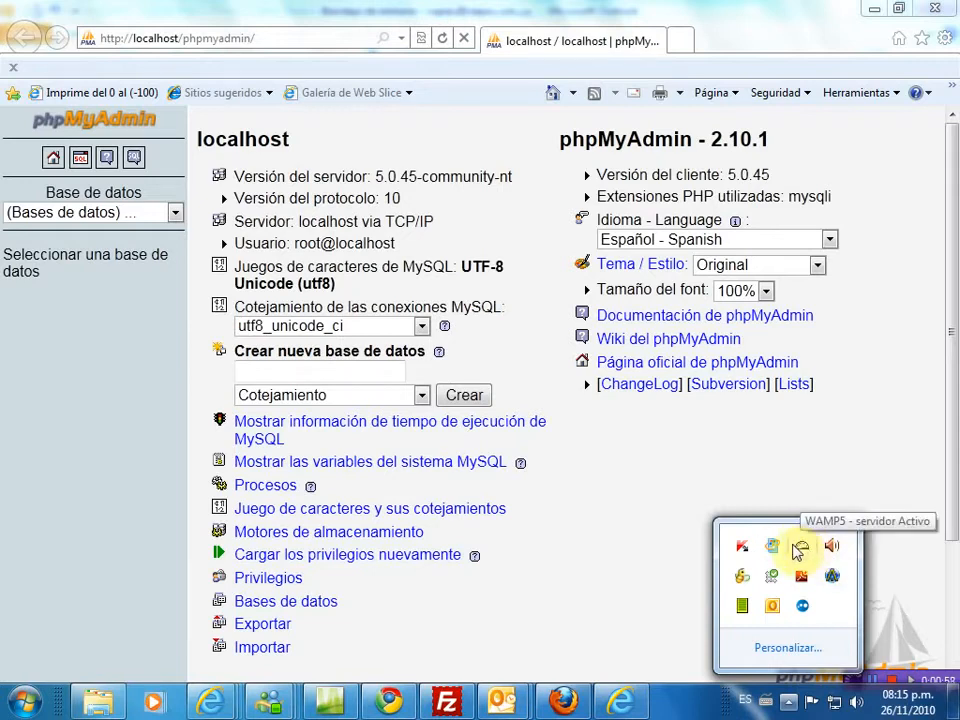
left_click(53, 477)
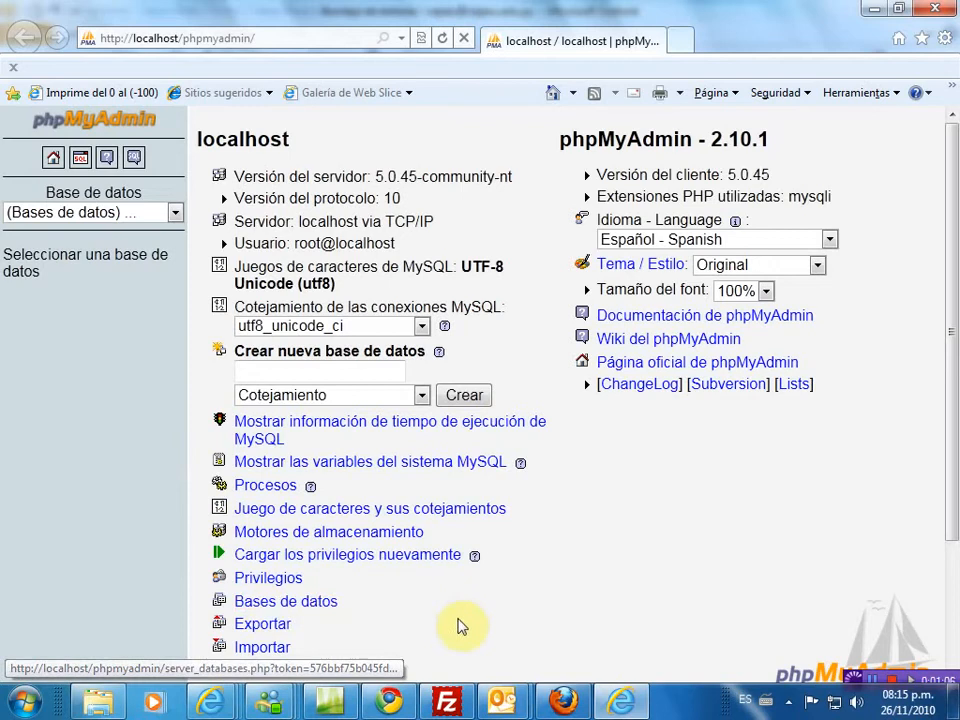
left_click(790, 700)
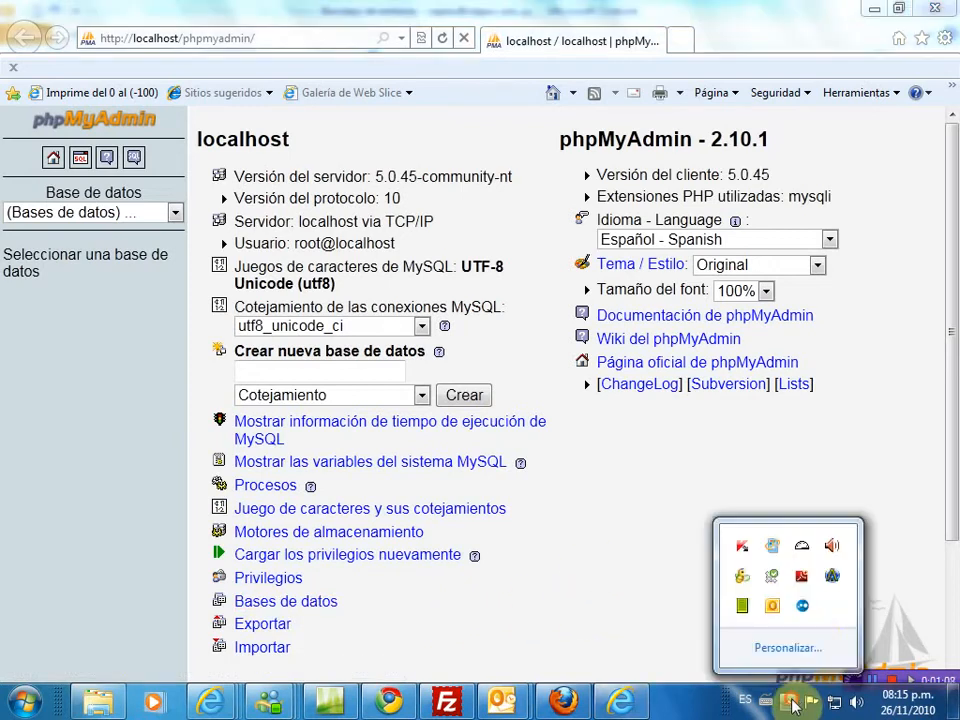
left_click(802, 545)
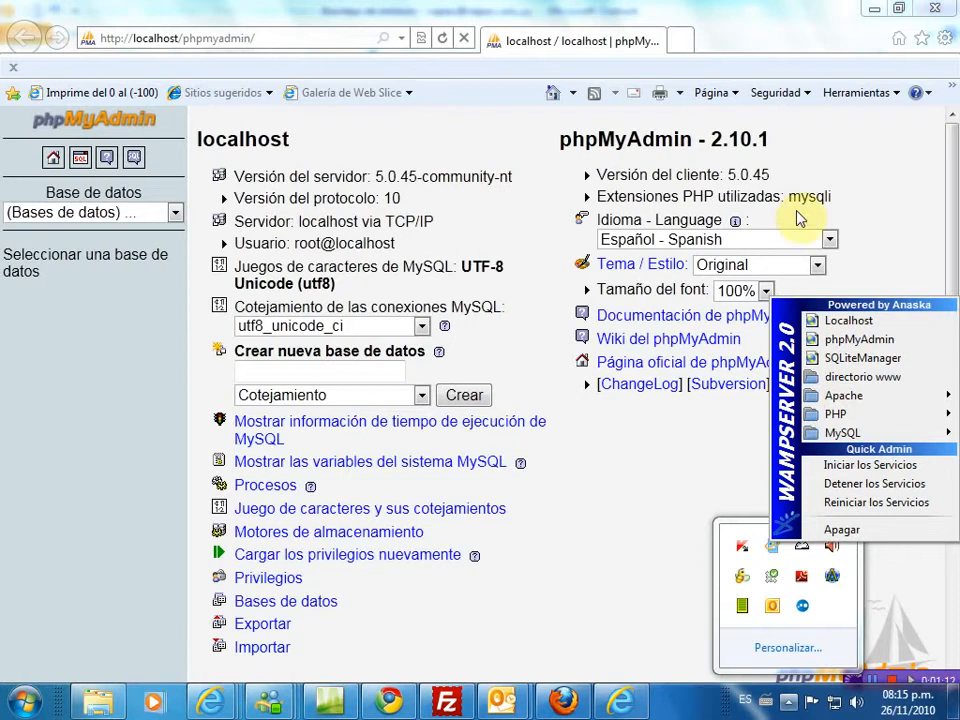
left_click(87, 499)
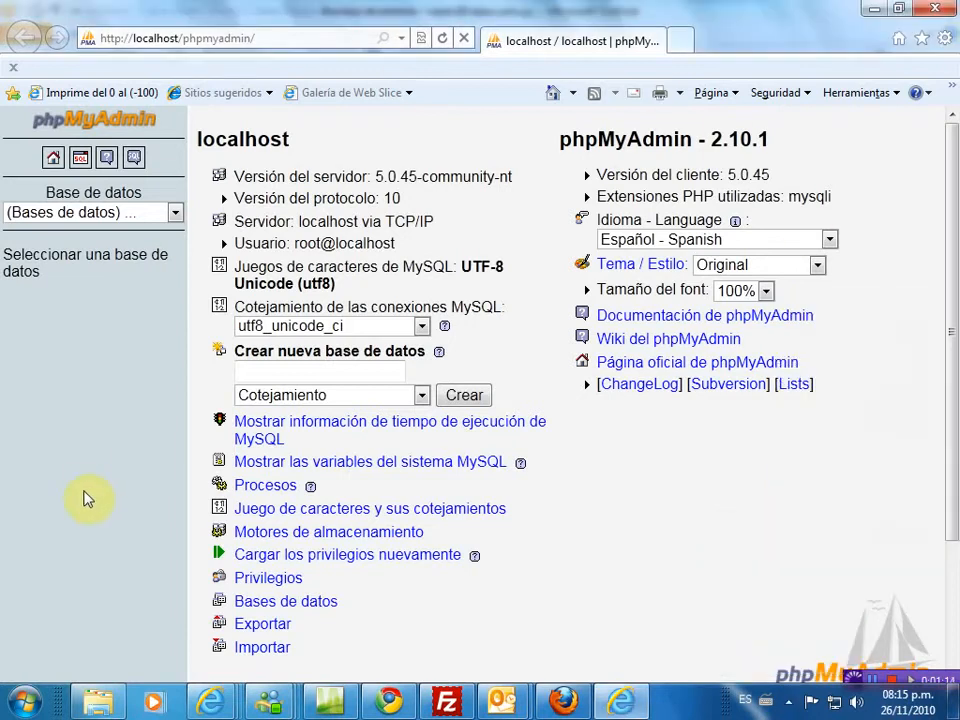
left_click(265, 603)
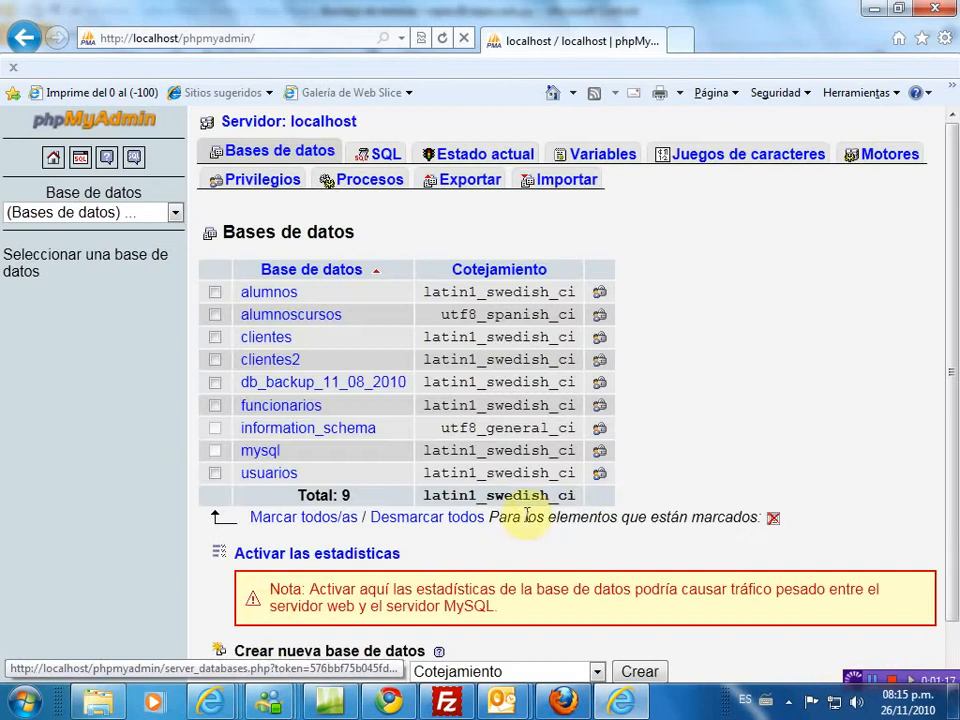
- Enter ClientesEmpresa as the name for a new database under Crear nueva base de datos
scroll(573, 510, "down", 2)
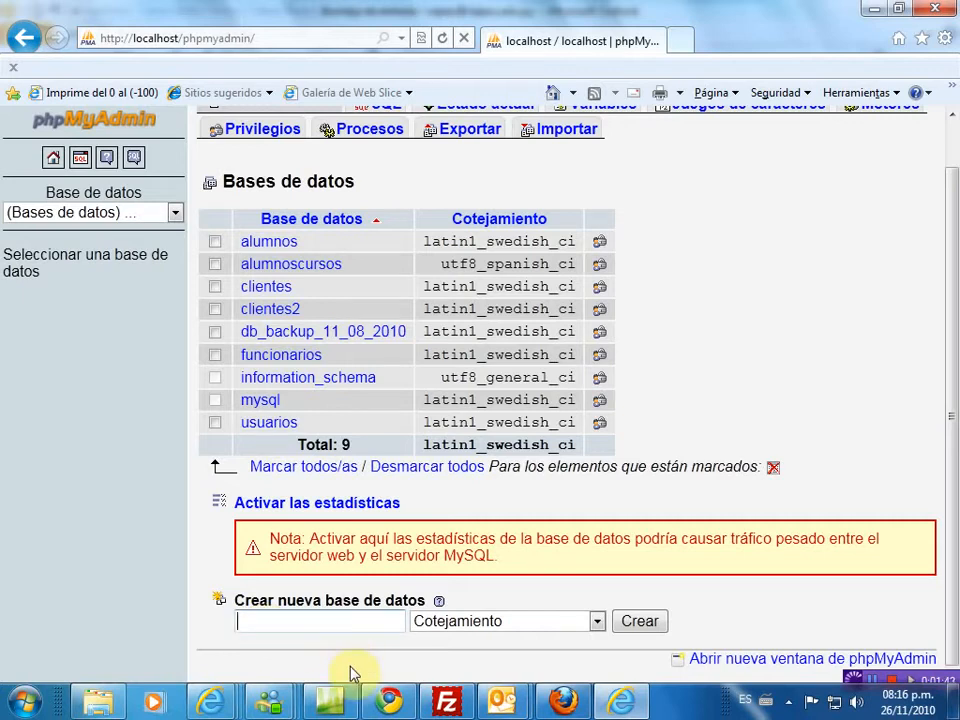
mouse_move(330, 700)
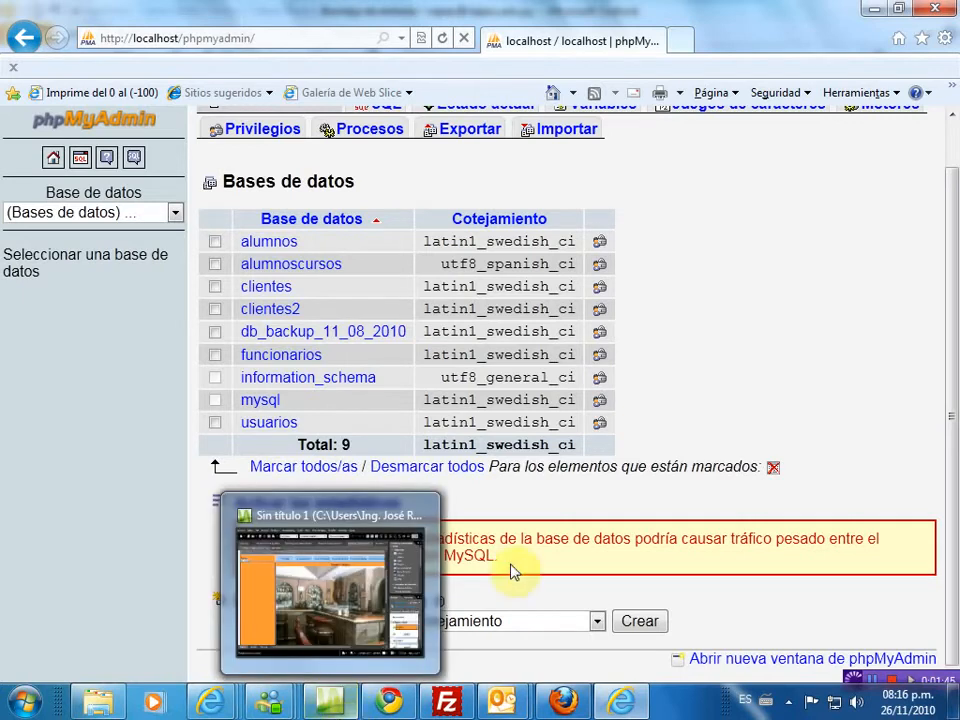
left_click(318, 621)
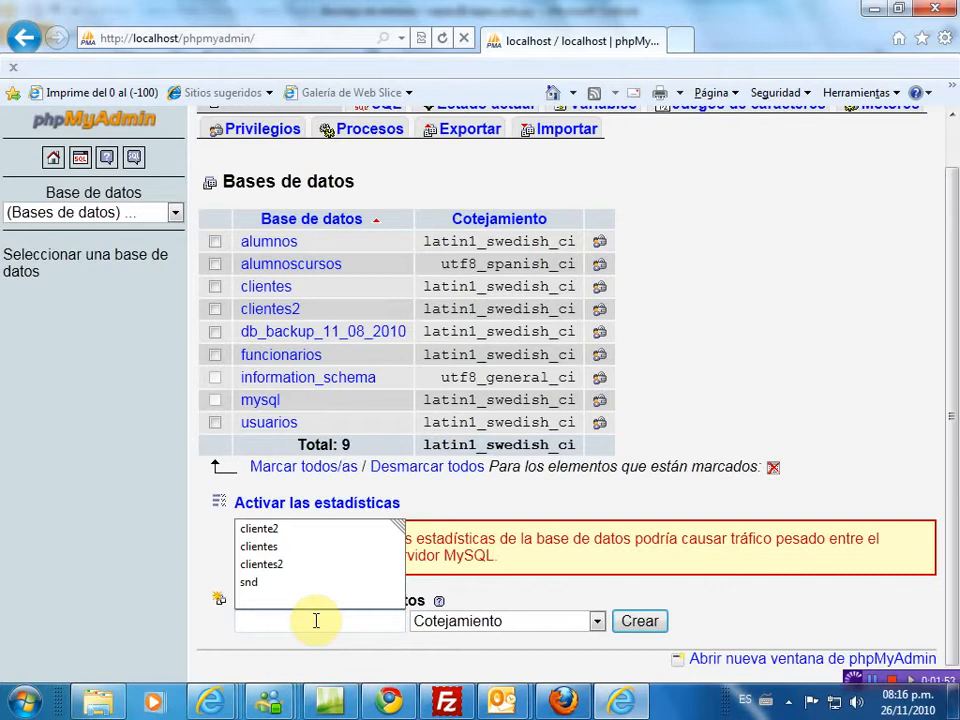
type("C")
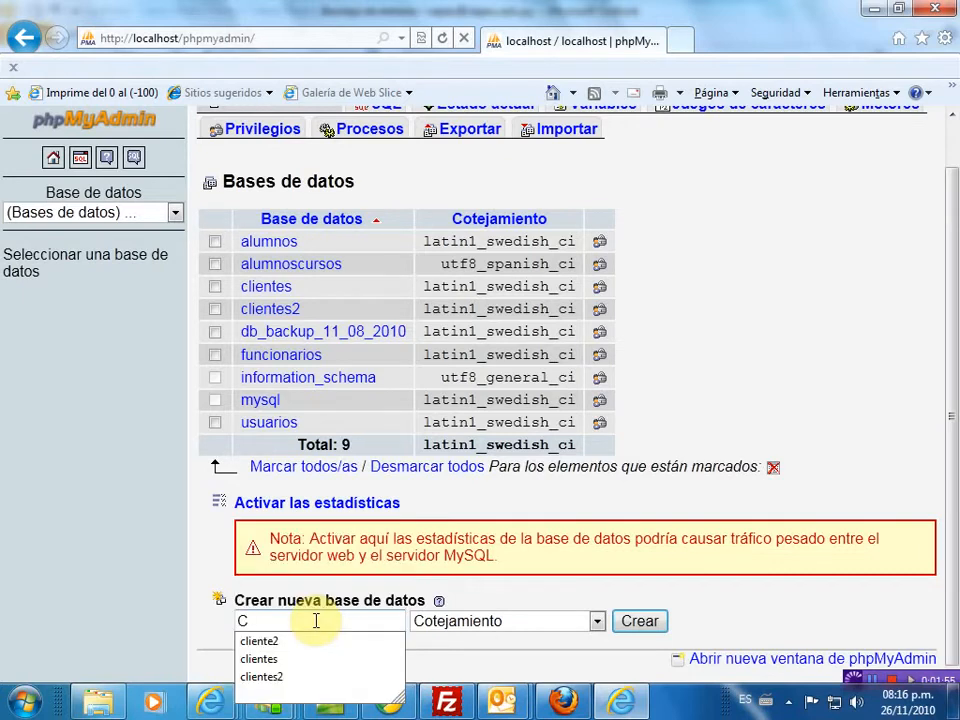
type("lientes")
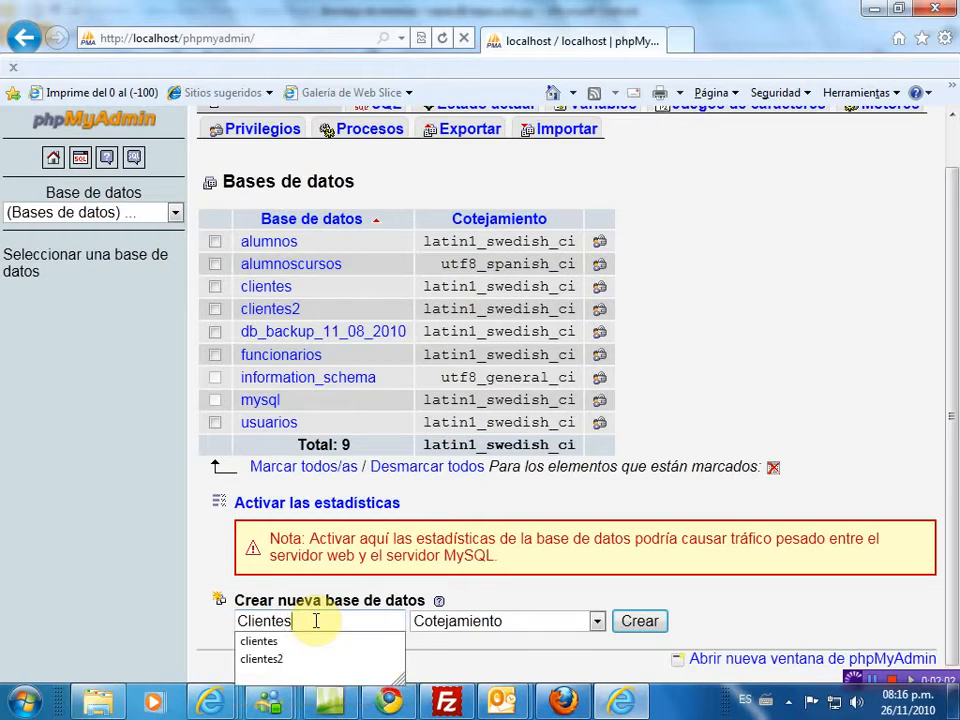
type("Empre")
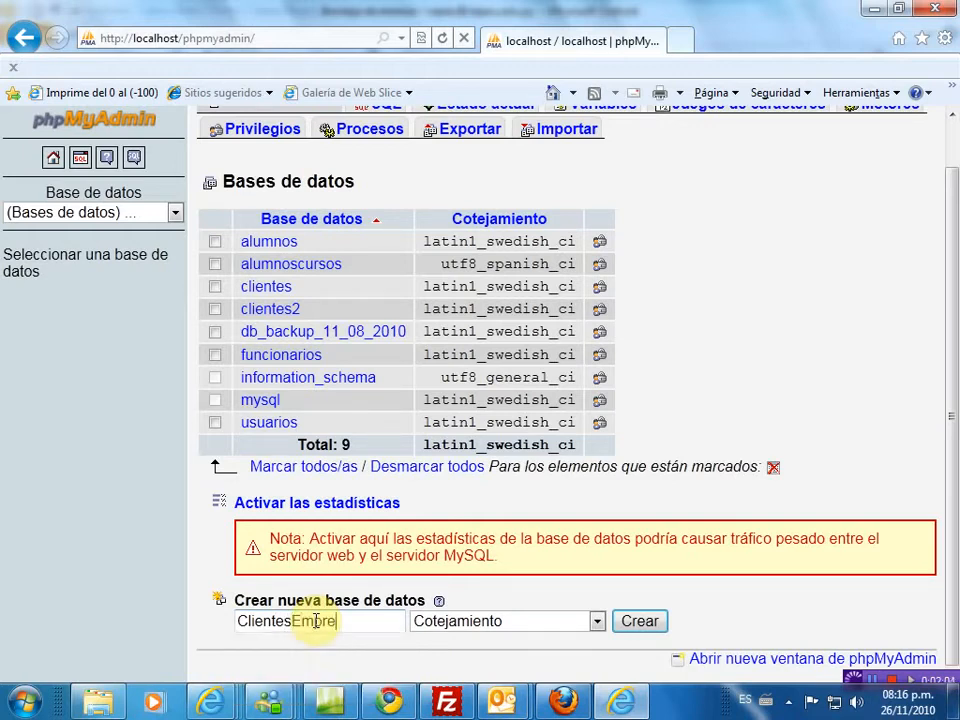
type("sa")
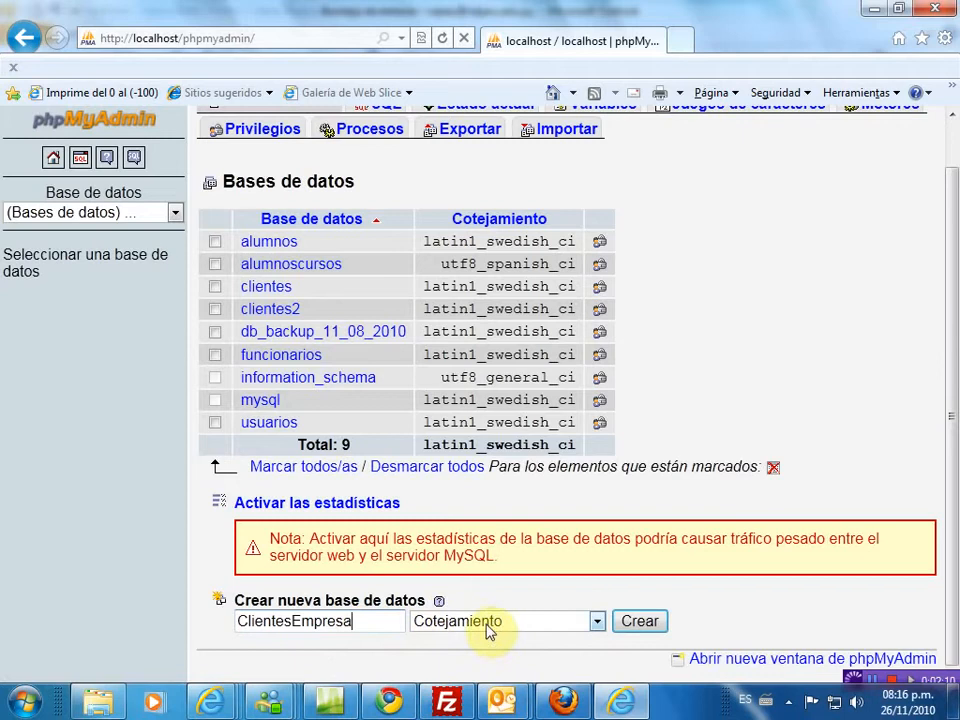
- Create the ClientesEmpresa database and start a new table named clientes with 10 fields
left_click(640, 622)
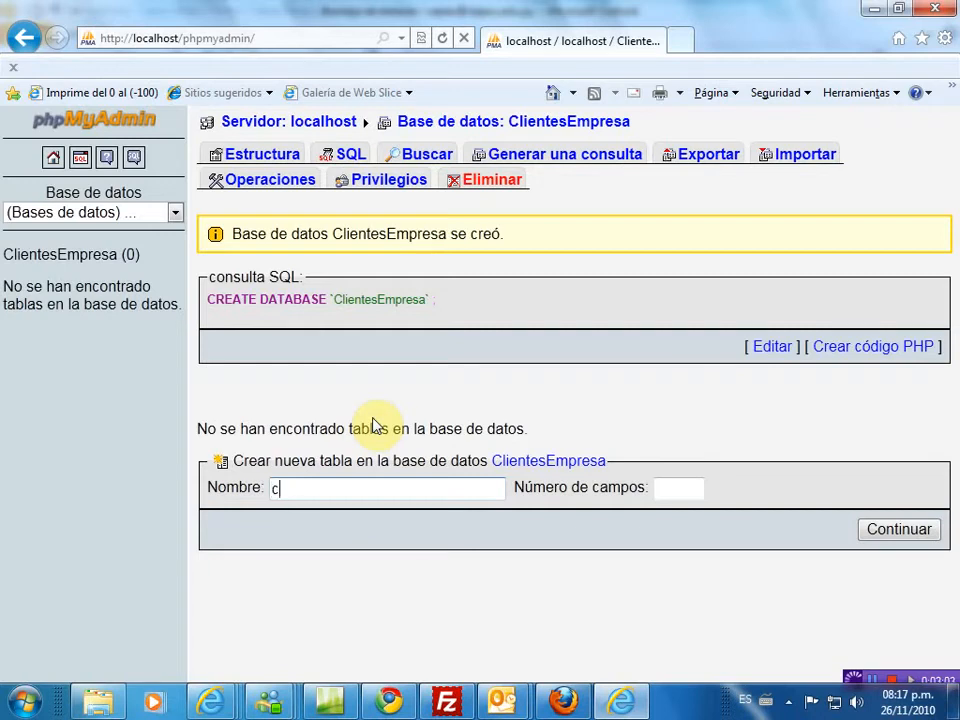
type("lientes")
left_click(686, 486)
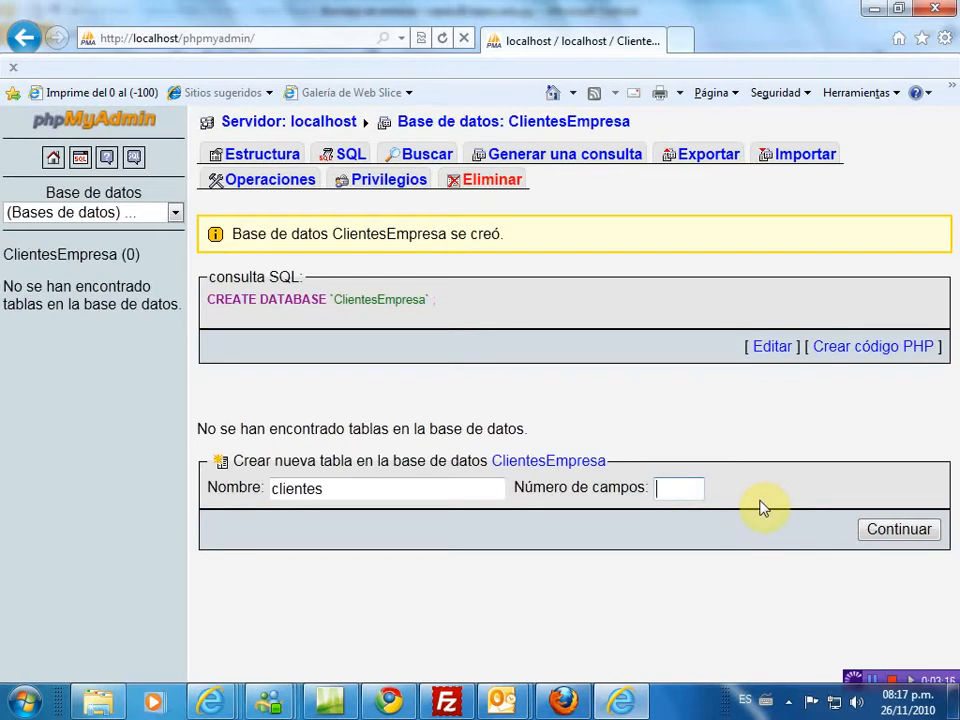
type("10")
left_click(897, 535)
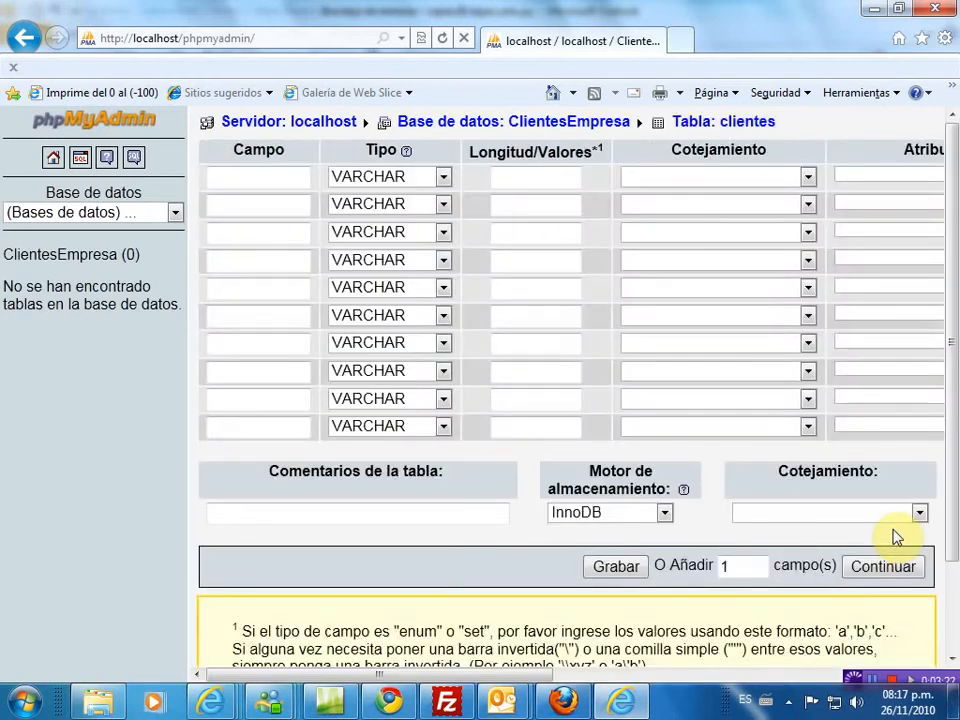
- Name the first four fields Idcliente, Nombres, Apellidos and Cedula
left_click(243, 177)
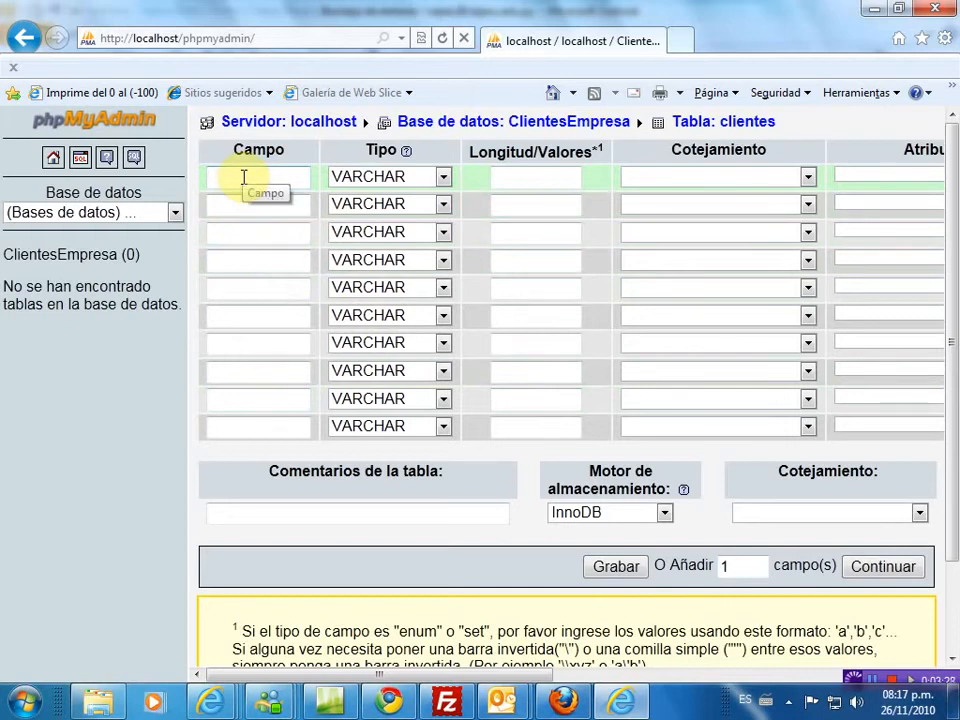
type("Id")
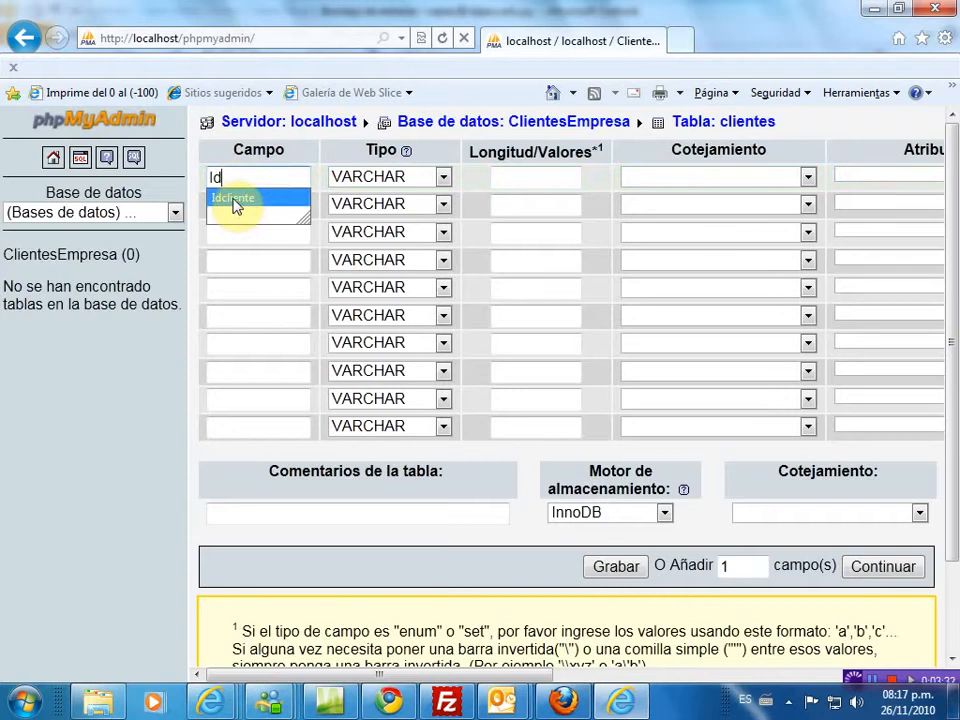
left_click(235, 200)
left_click(232, 206)
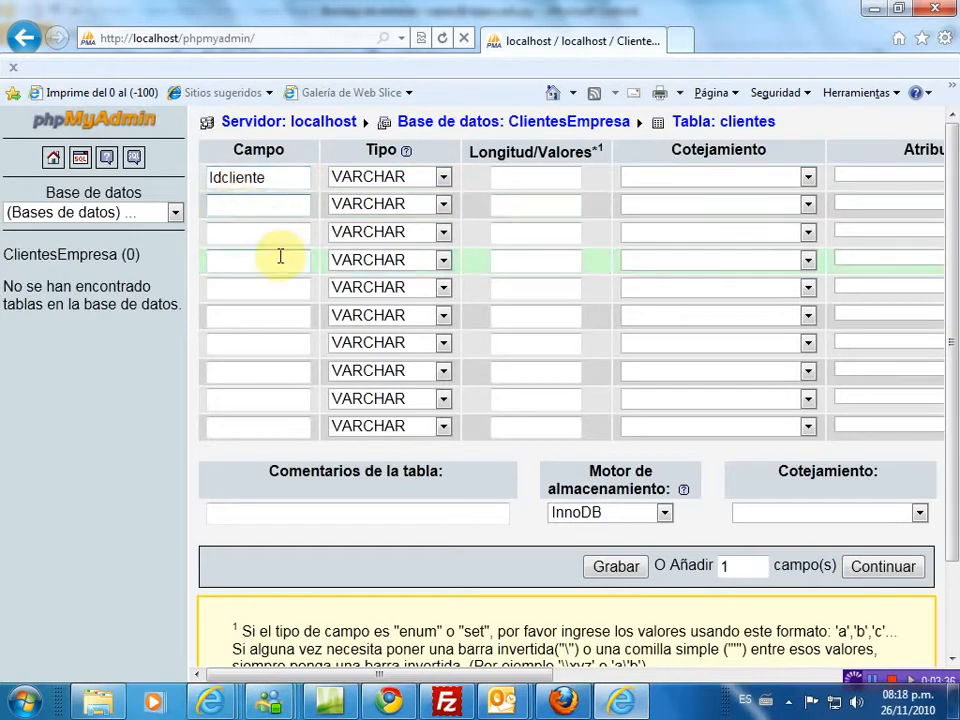
type("No")
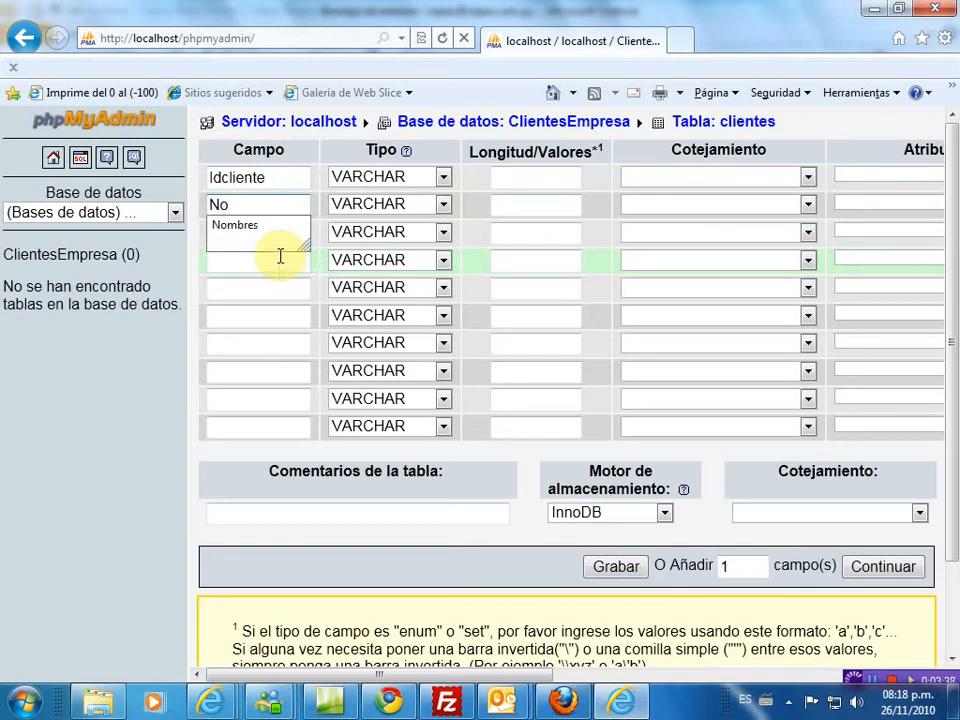
key("Down")
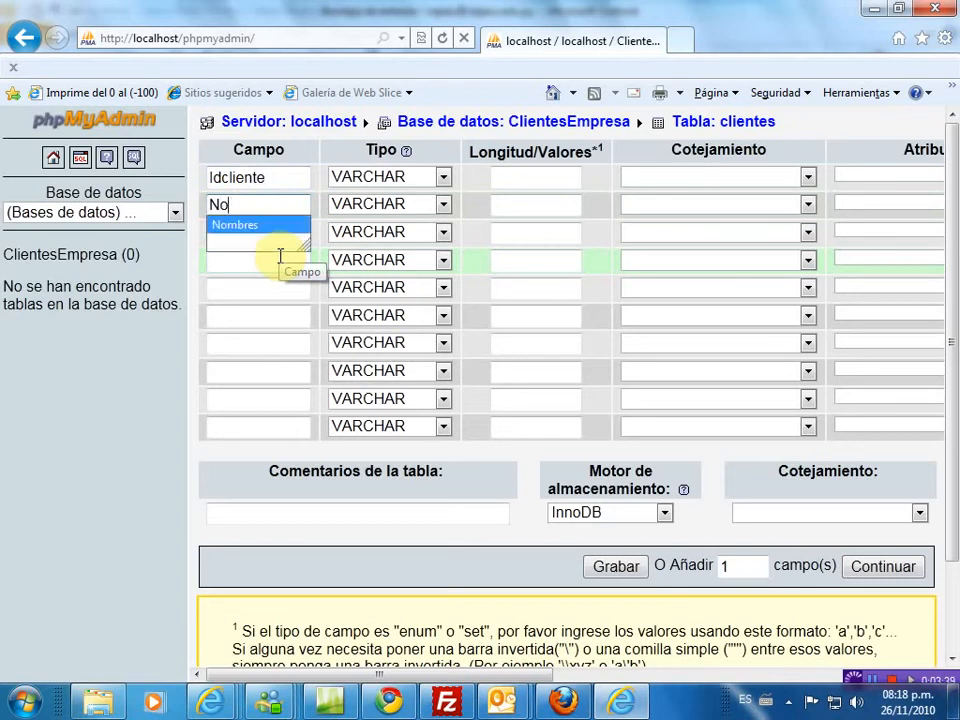
key("Tab")
left_click(260, 224)
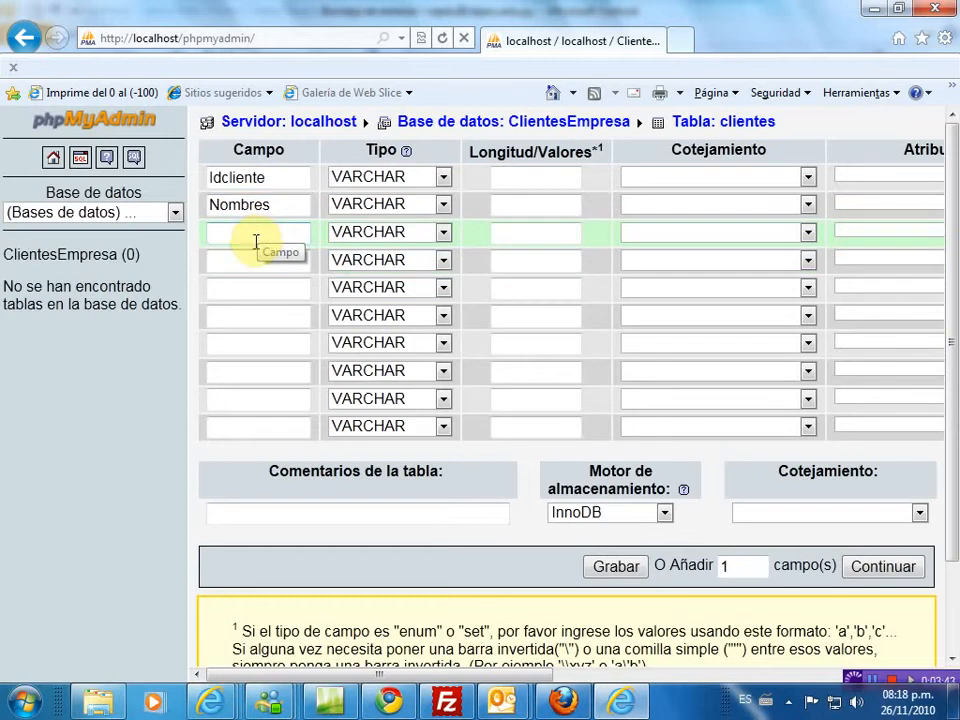
type("A")
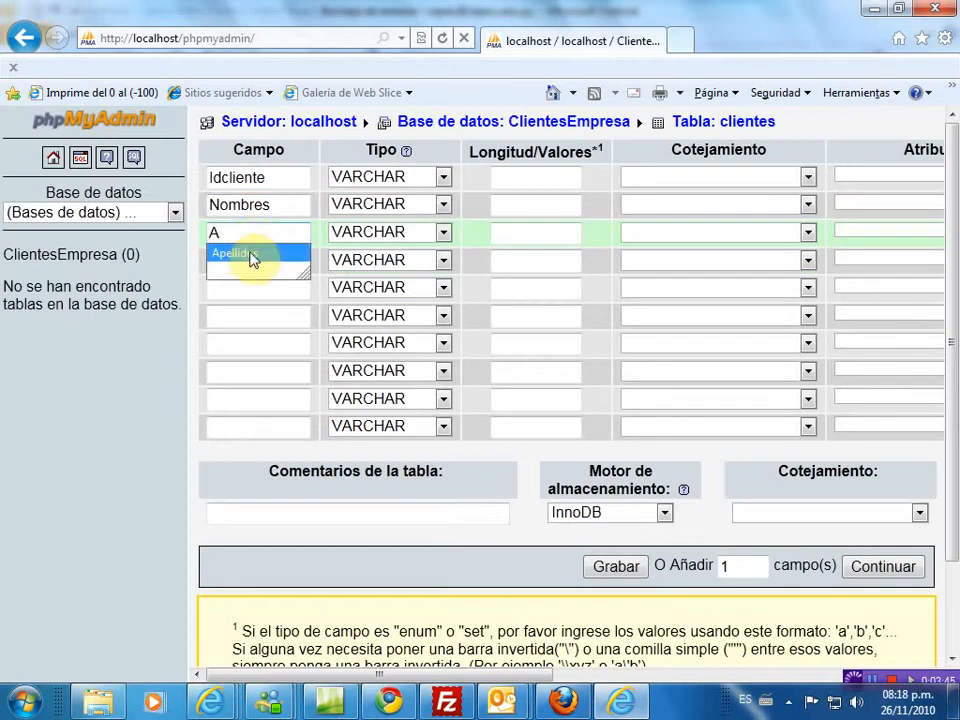
left_click(253, 257)
left_click(240, 264)
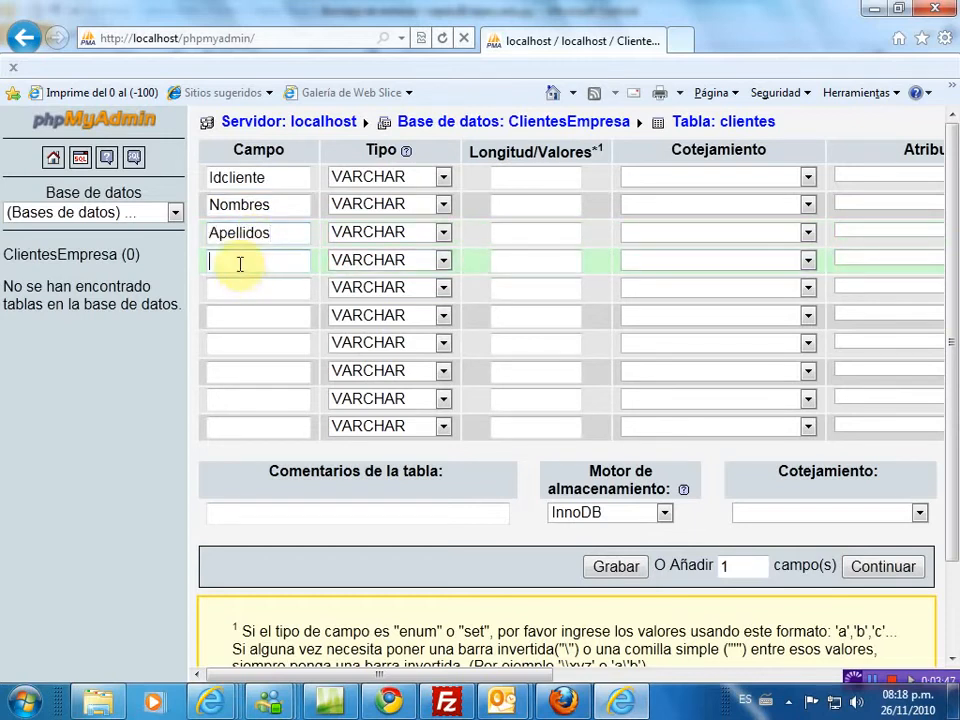
type("C")
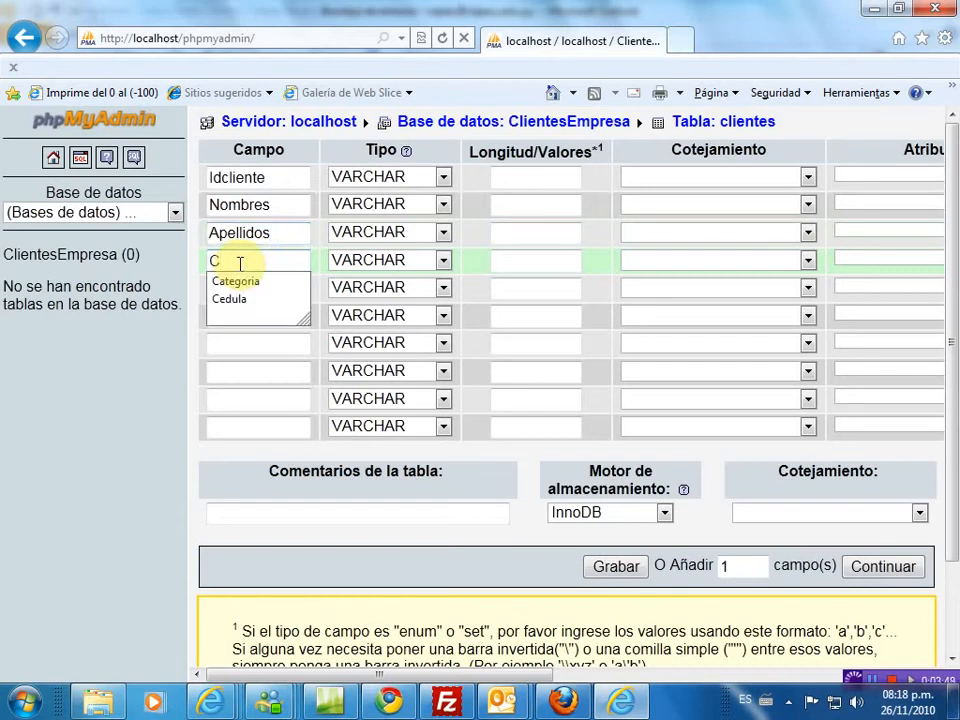
key("Down")
key("Down")
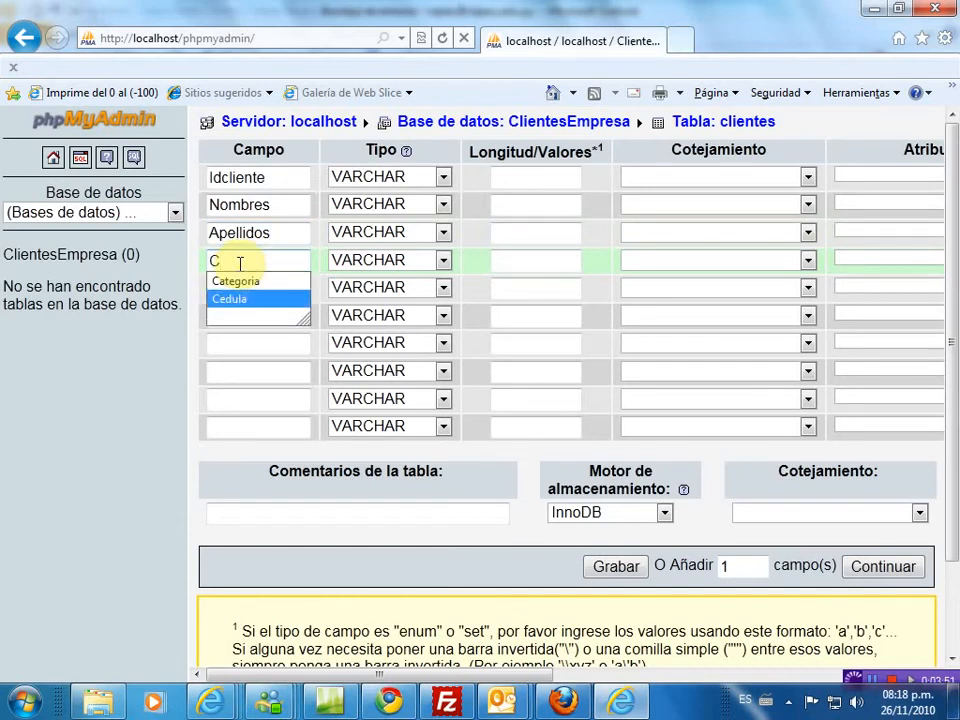
key("Return")
key("Tab")
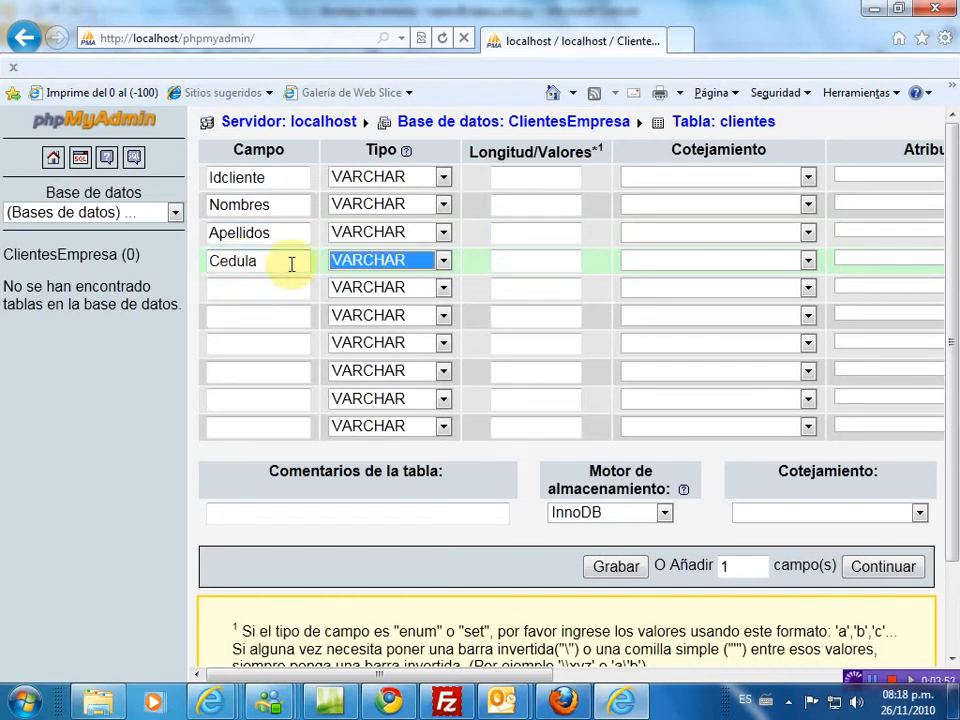
- Name the next three fields FechaNac, Telefono and Email
left_click(263, 289)
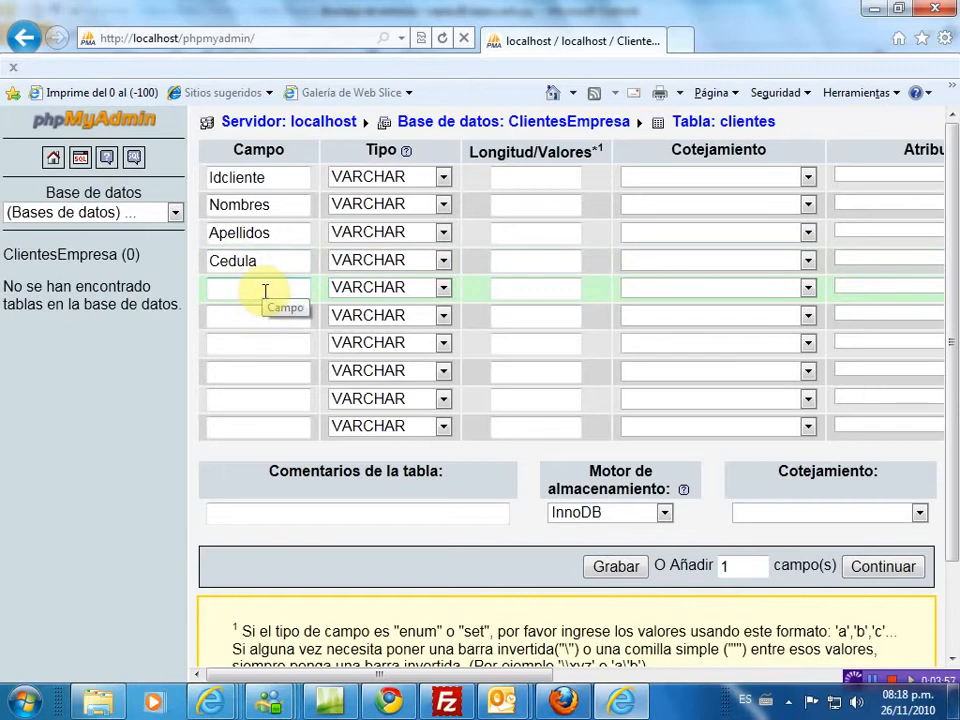
type("F")
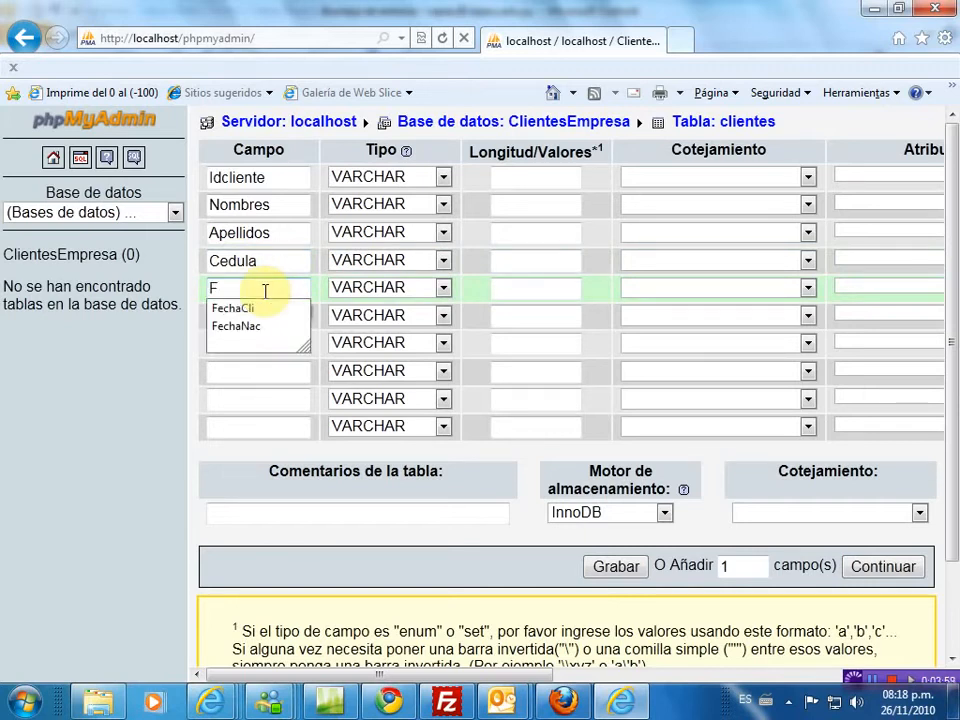
left_click(259, 330)
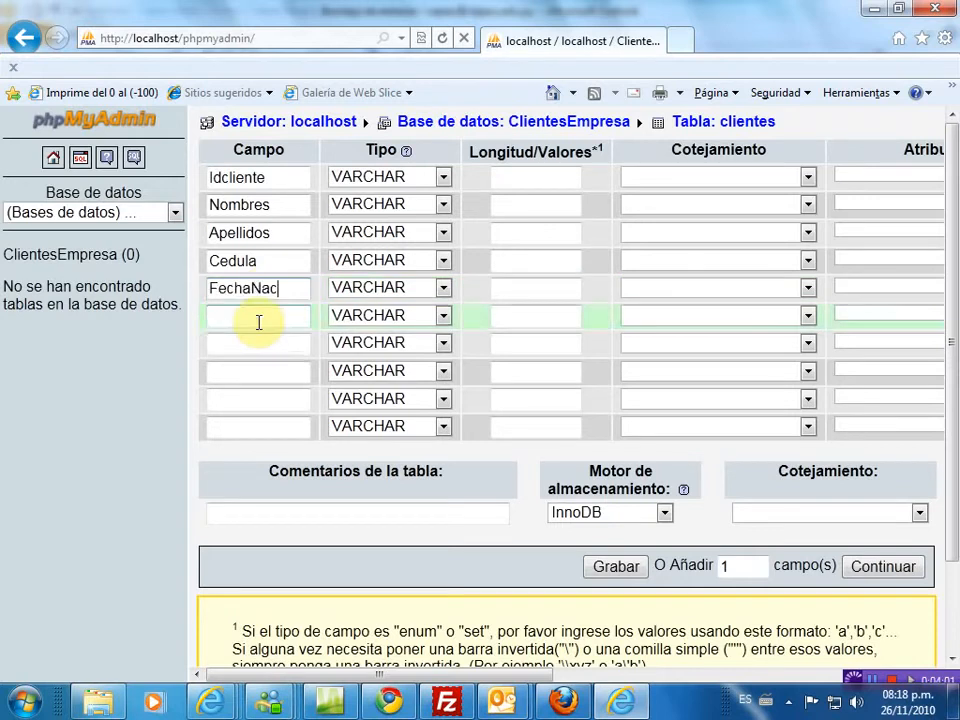
left_click(258, 316)
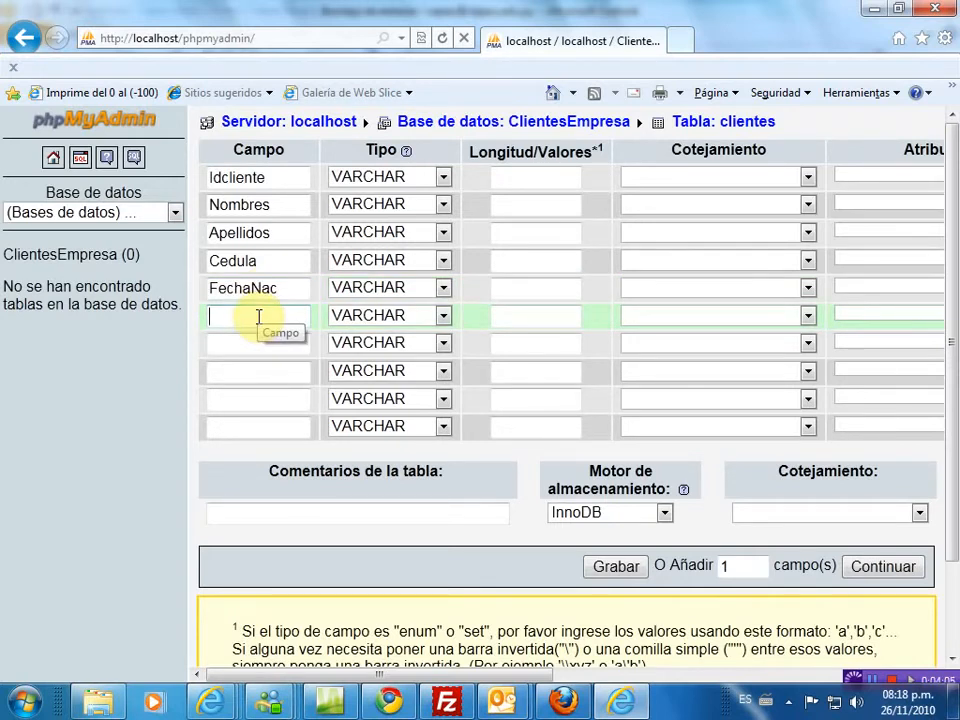
type("T")
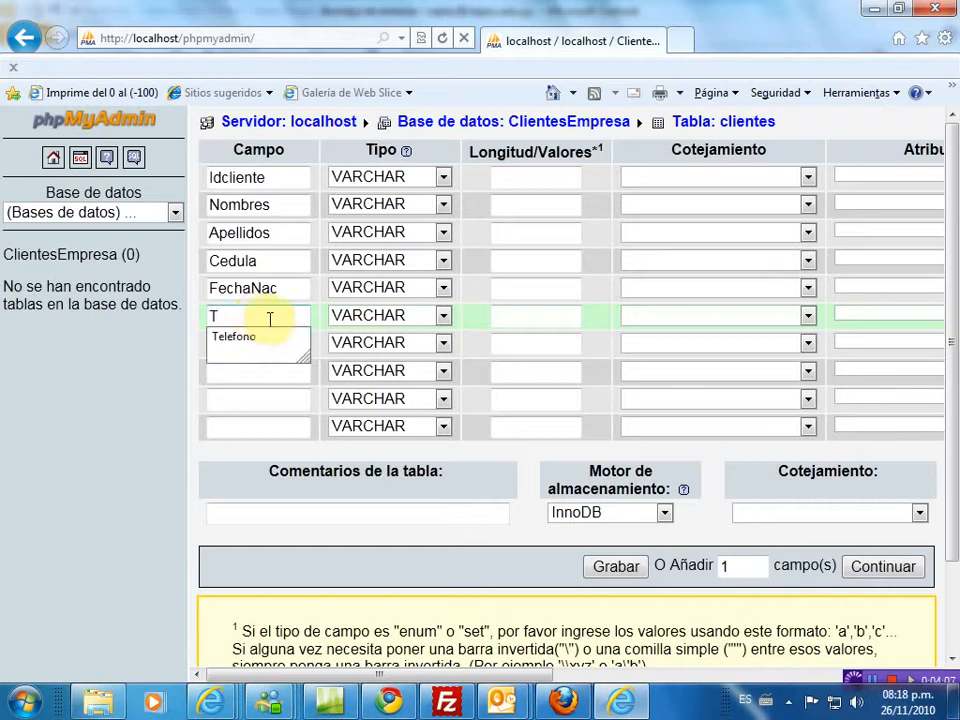
left_click(266, 339)
left_click(258, 345)
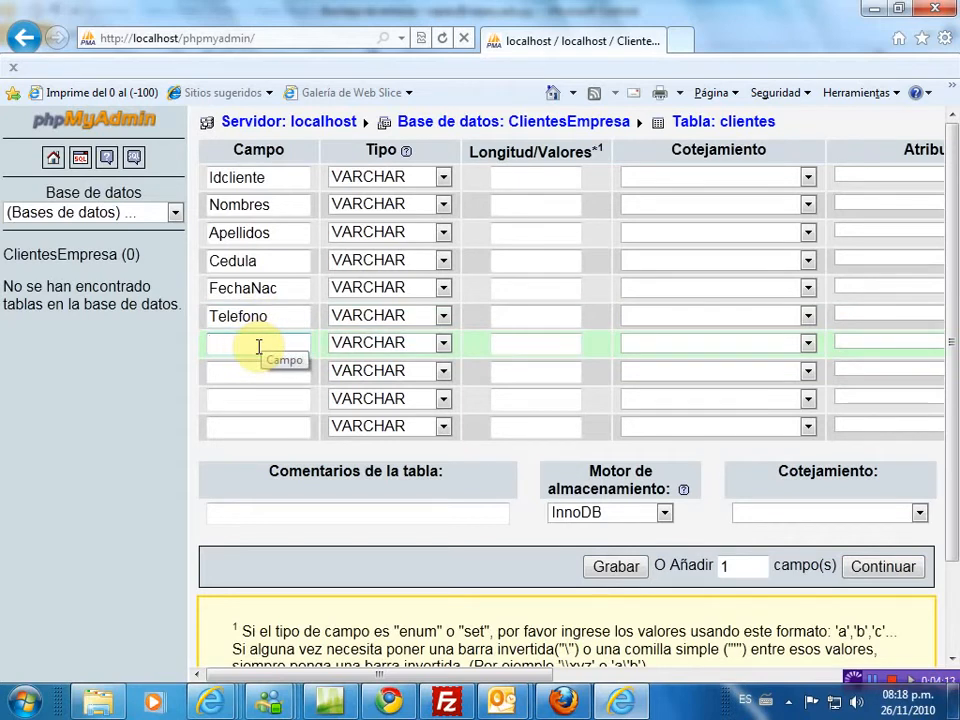
type("C")
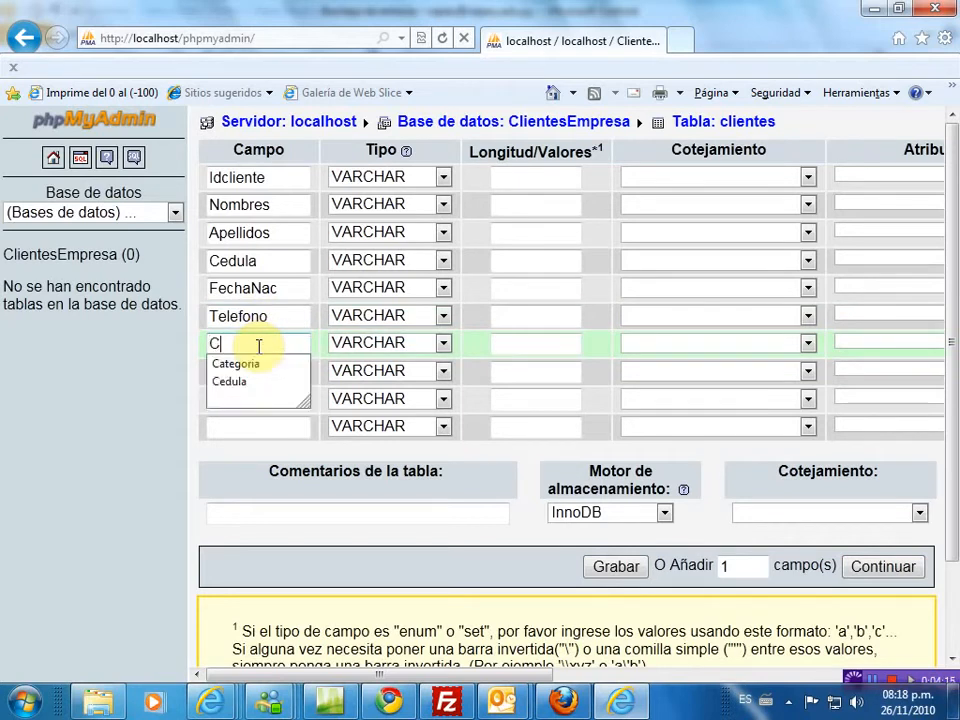
key("BackSpace")
type("Email")
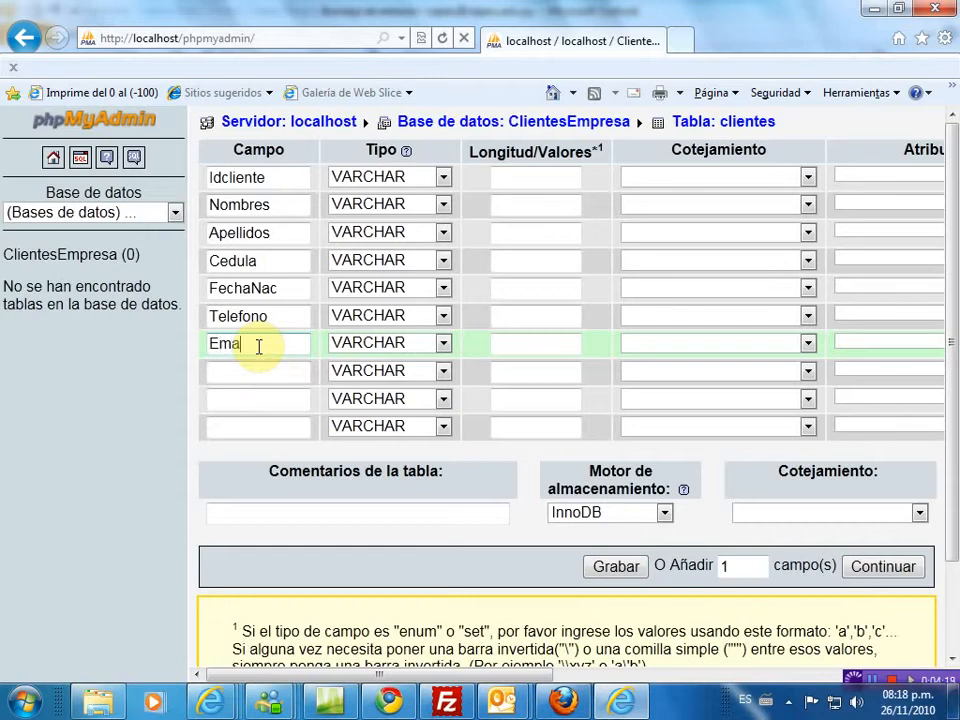
- Name the last three fields Direccion, FechaCliente and Observaciones
left_click(249, 374)
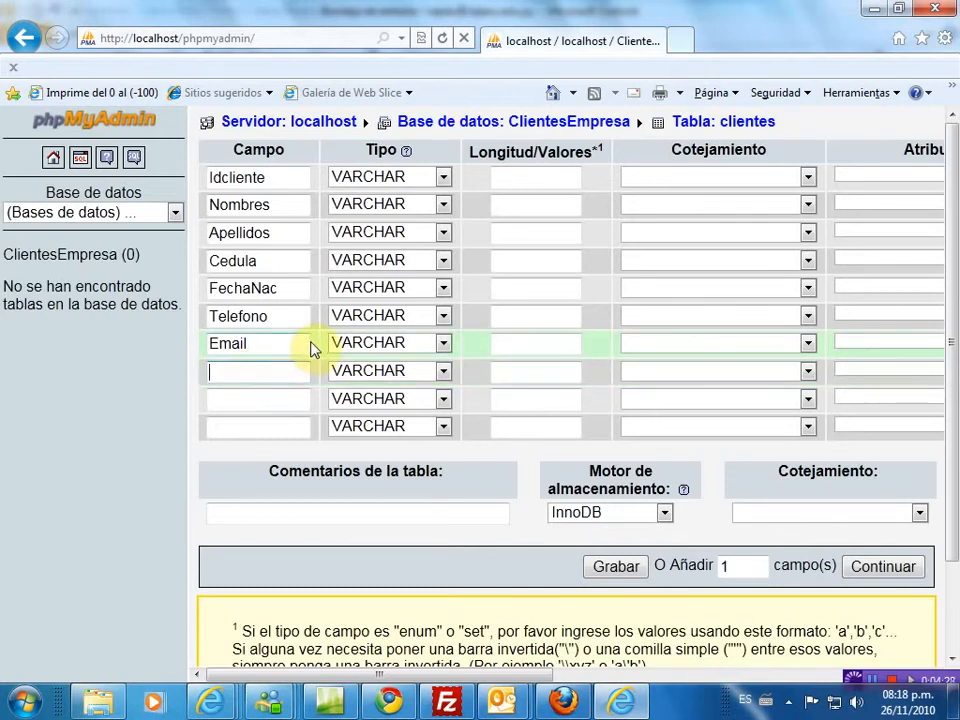
type("d")
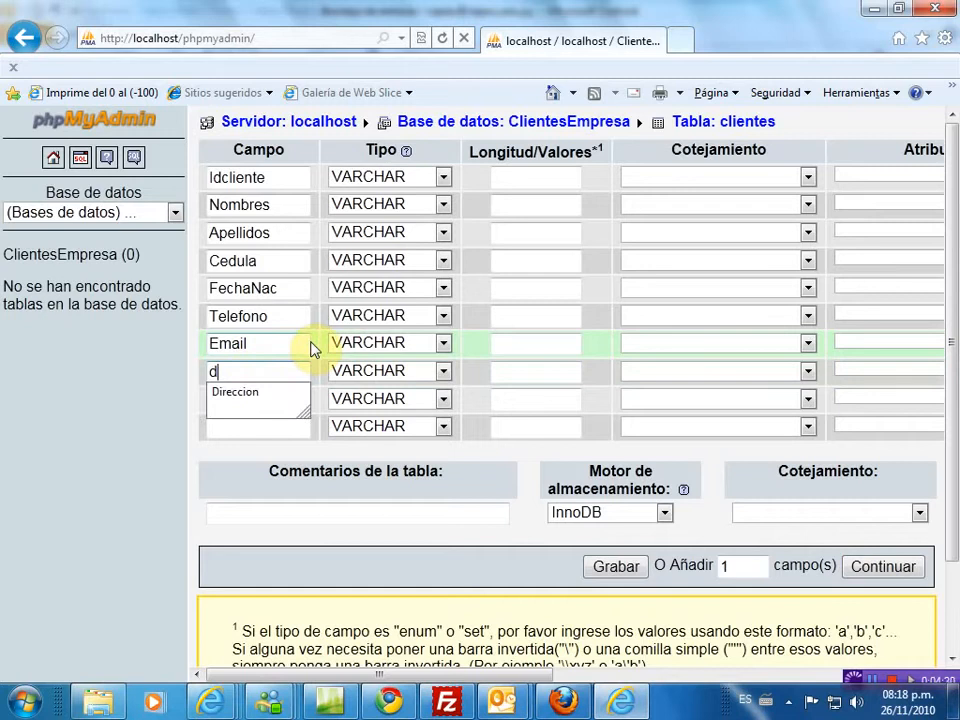
left_click(236, 401)
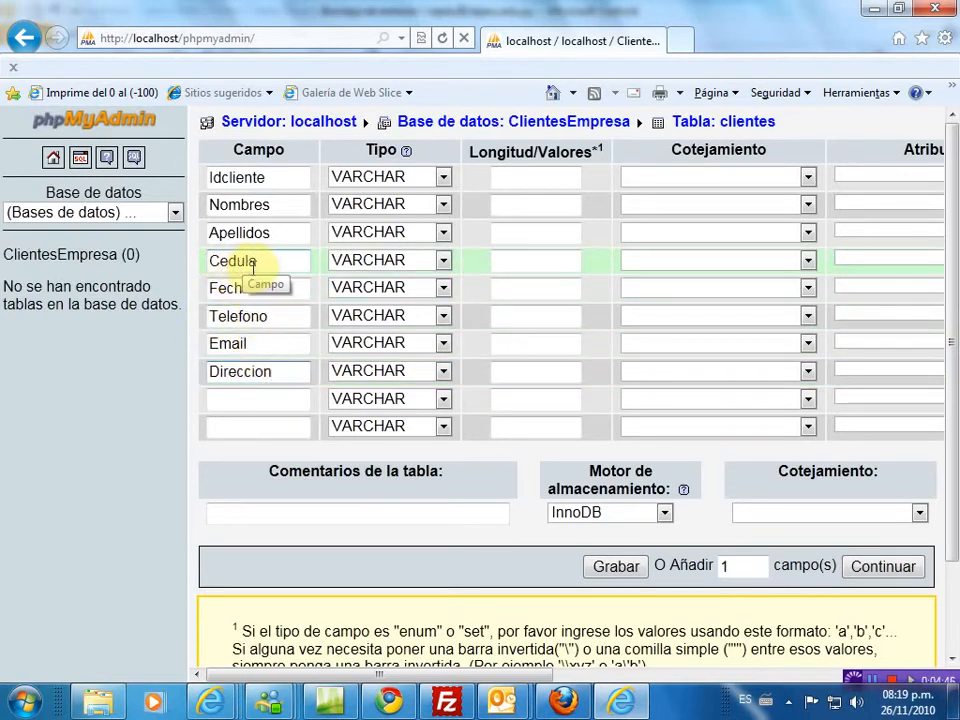
left_click(240, 402)
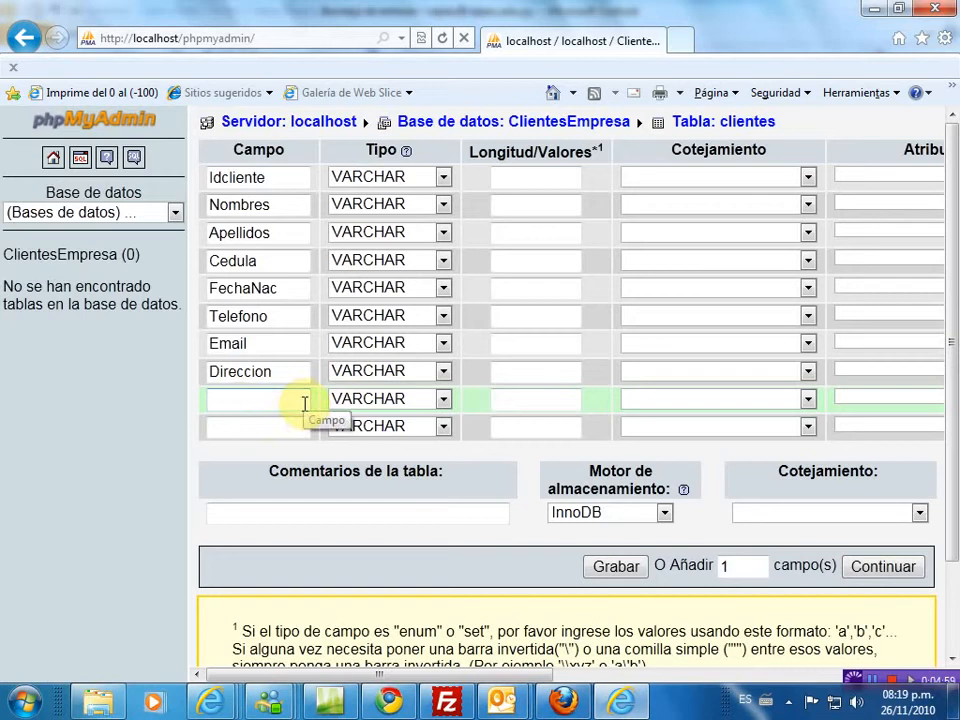
type("F")
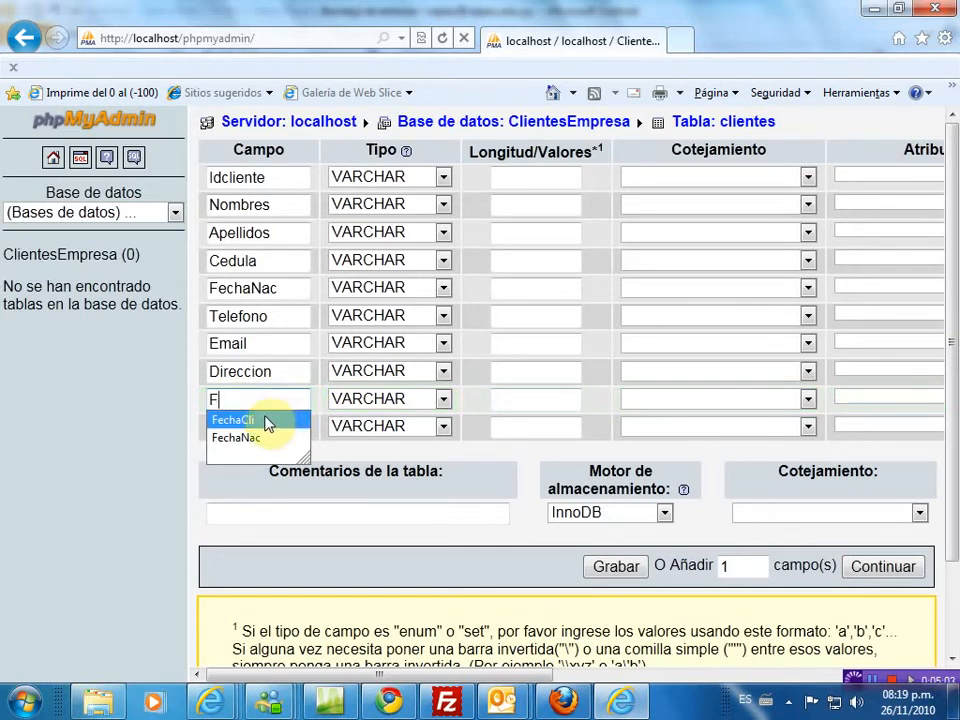
left_click(267, 421)
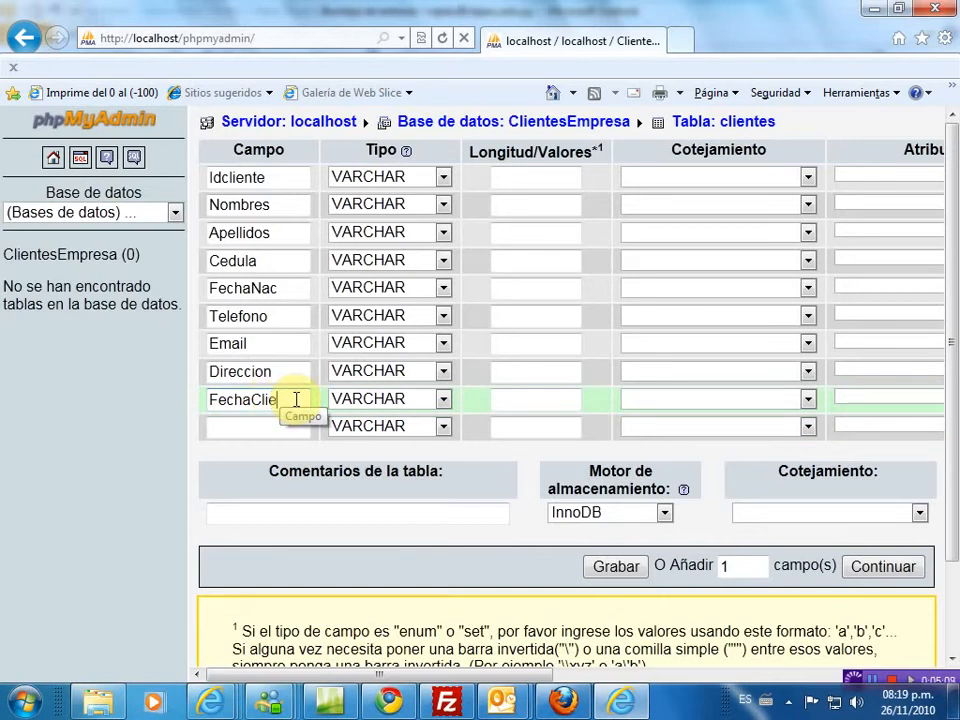
type("ente")
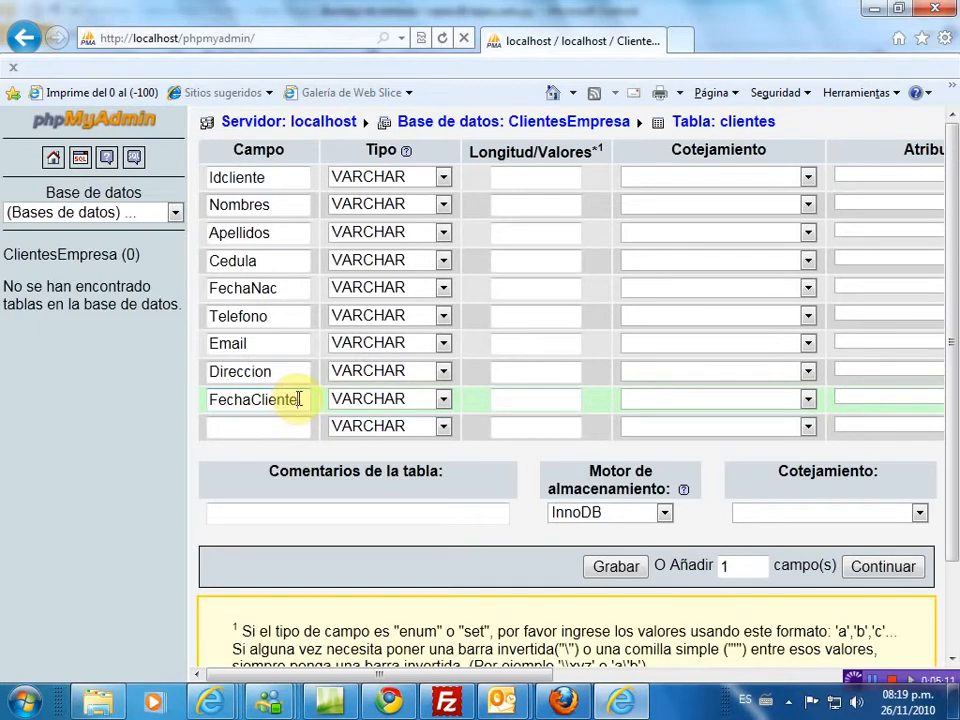
left_click(270, 427)
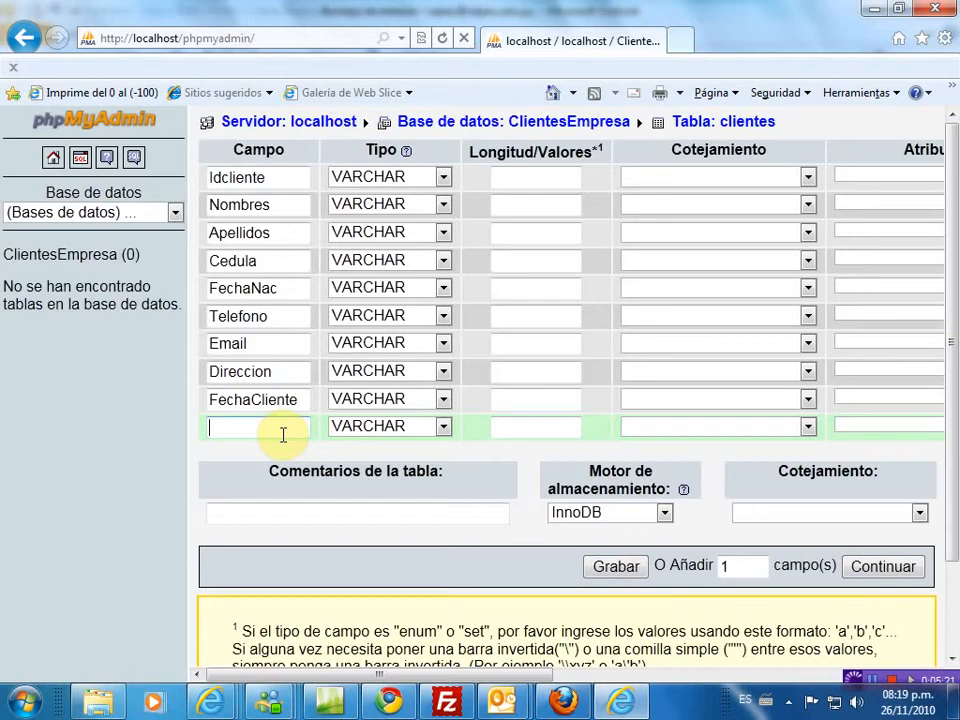
type("O")
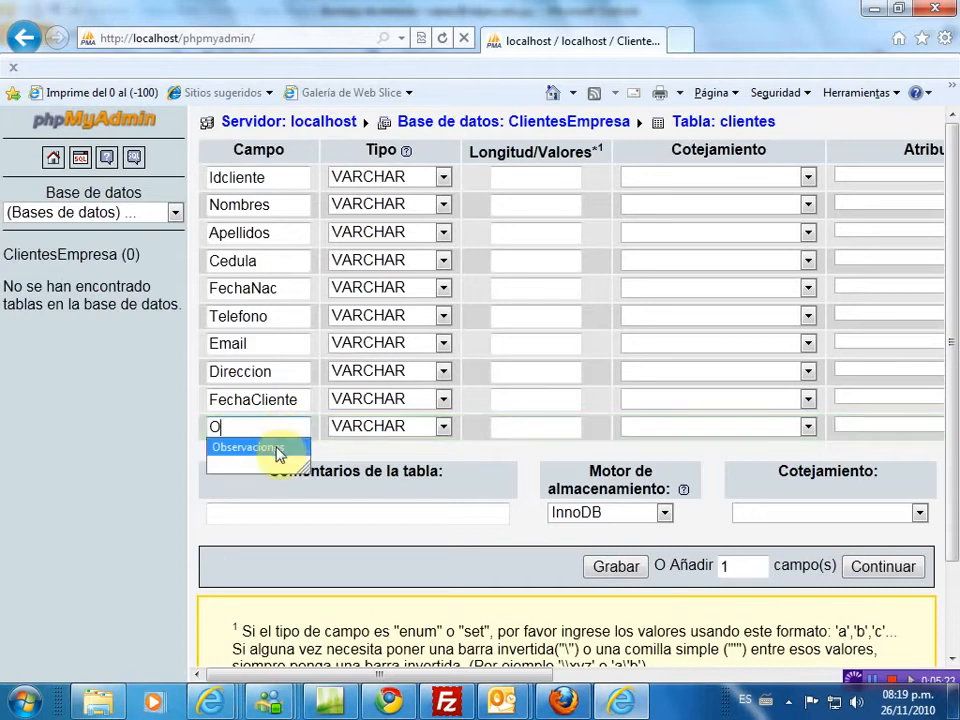
left_click(247, 447)
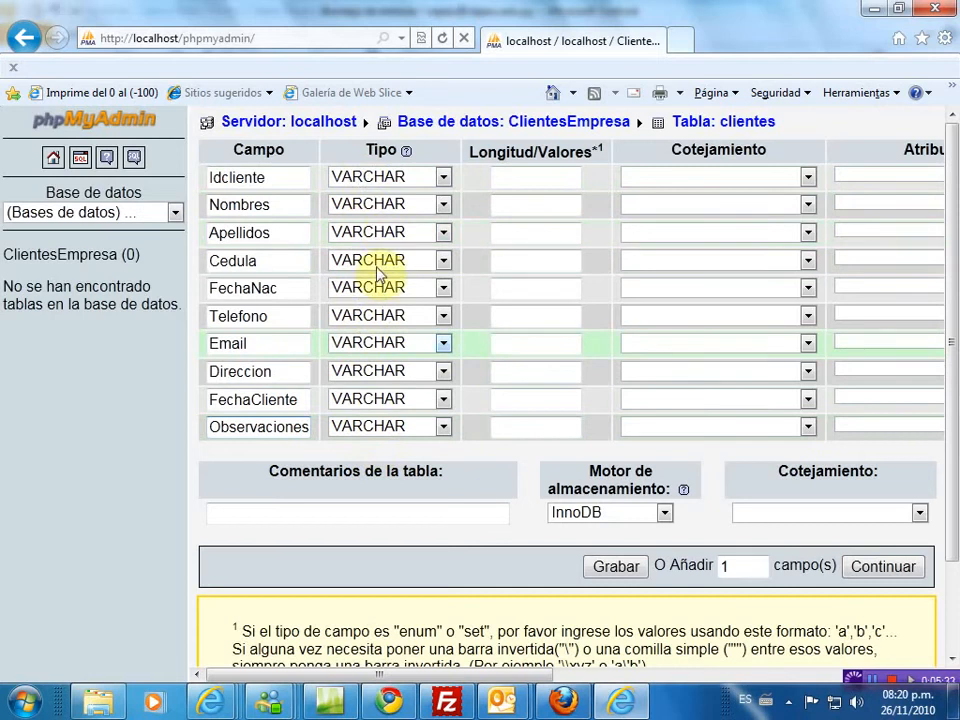
- Make Idcliente an INT field and Nombres and Apellidos TEXT fields
left_click(446, 180)
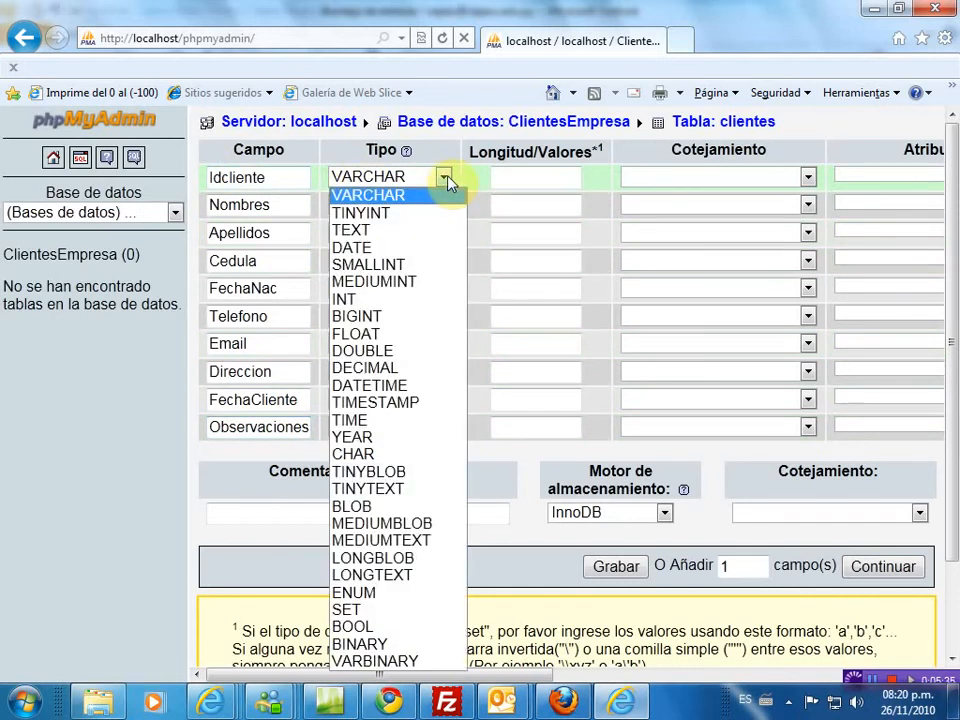
left_click(385, 300)
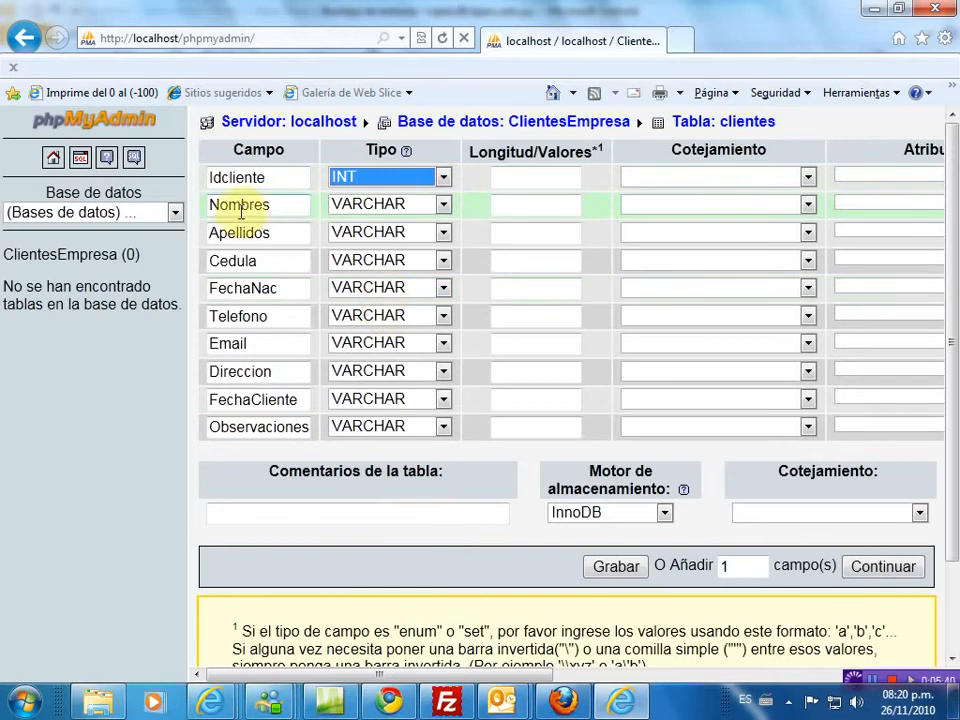
left_click(445, 208)
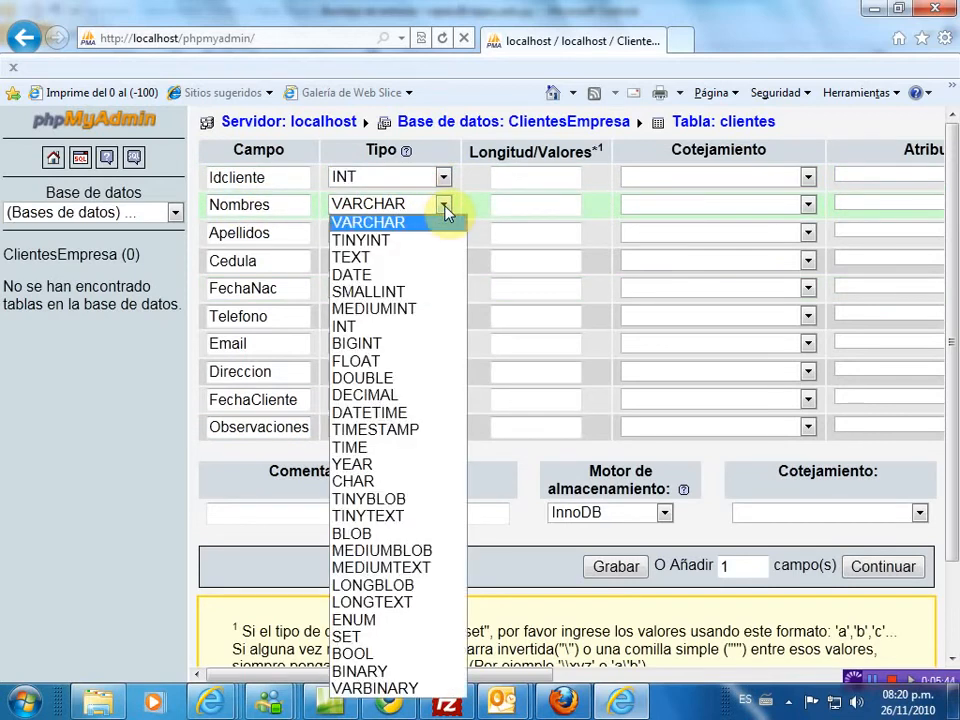
left_click(377, 259)
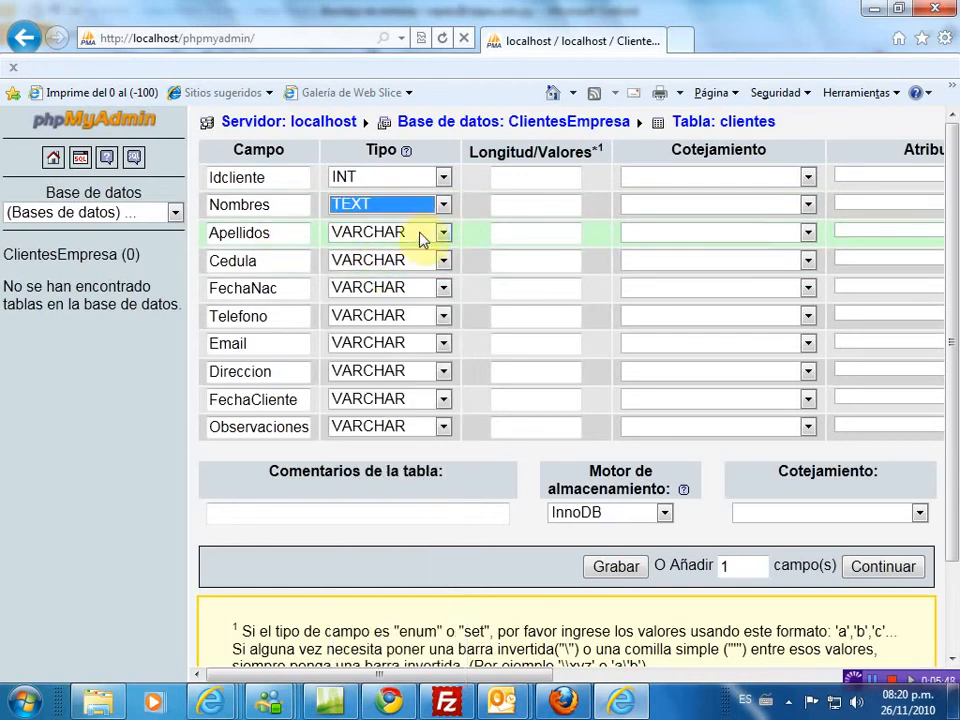
left_click(444, 236)
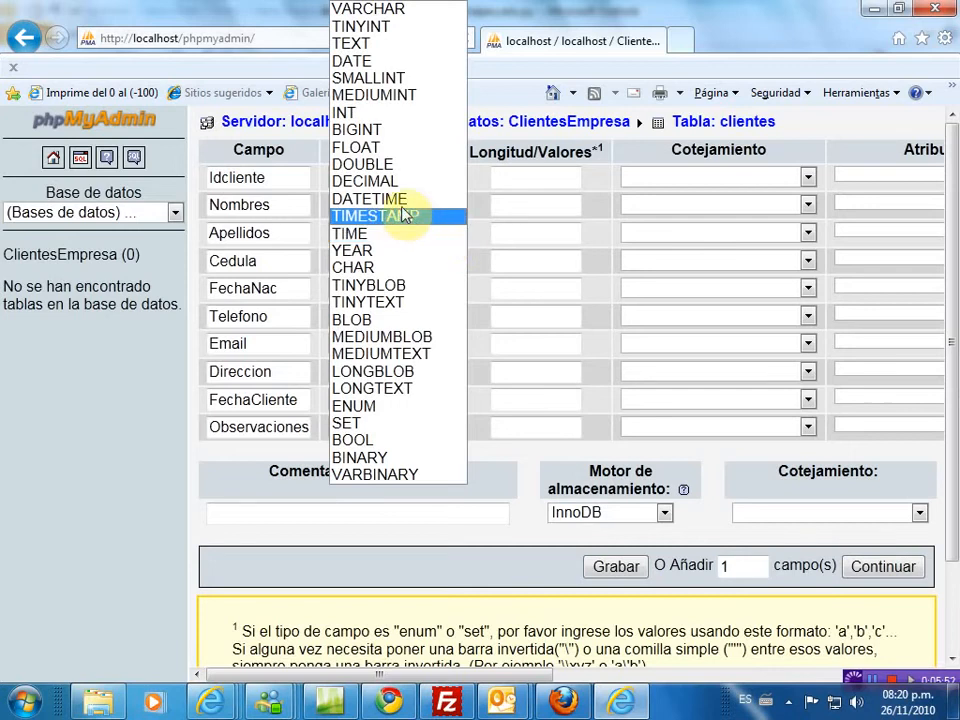
left_click(360, 48)
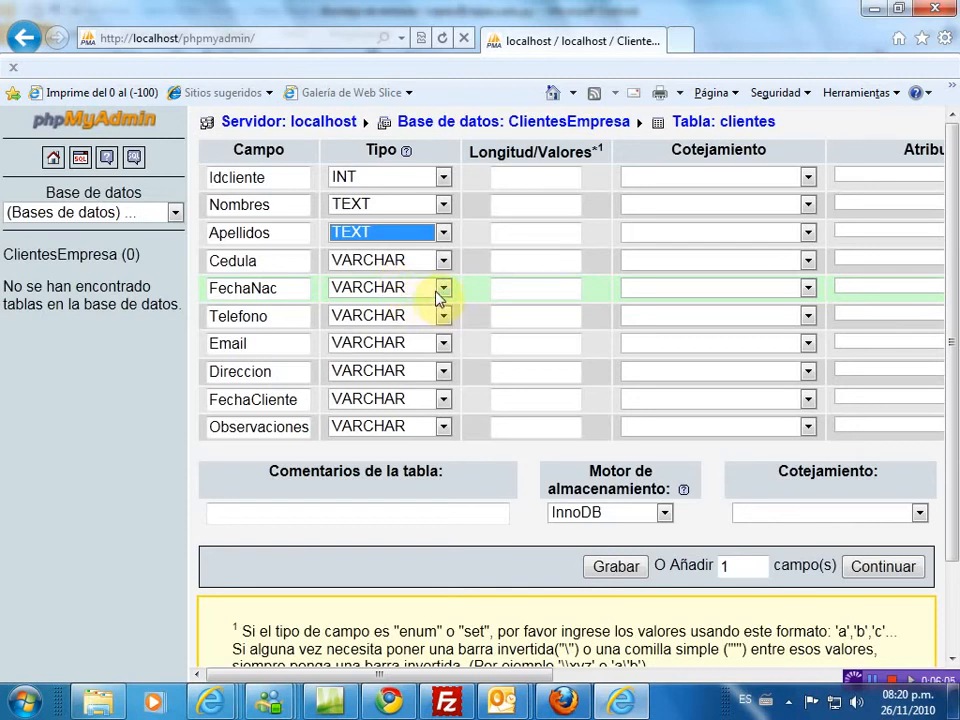
- Set FechaNac and FechaCliente to the DATE type
left_click(443, 290)
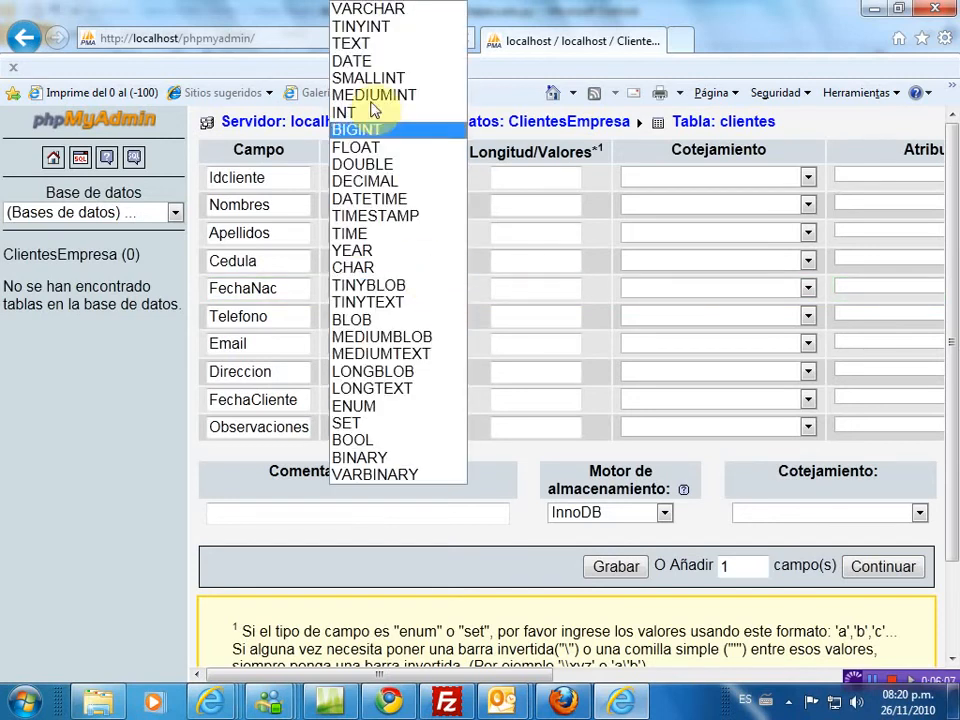
left_click(355, 61)
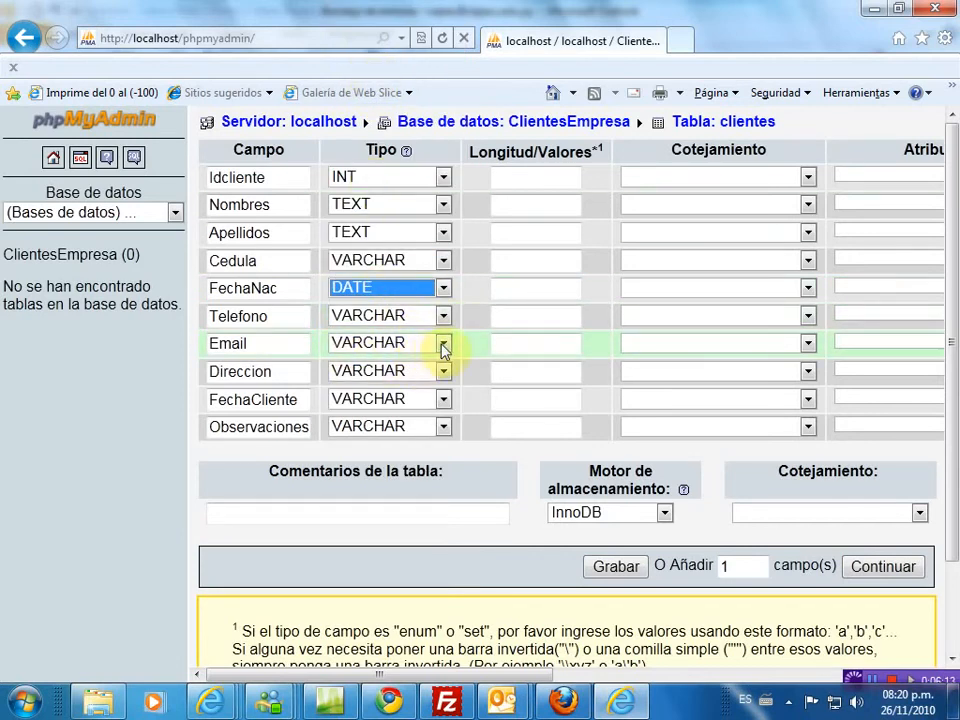
left_click(444, 400)
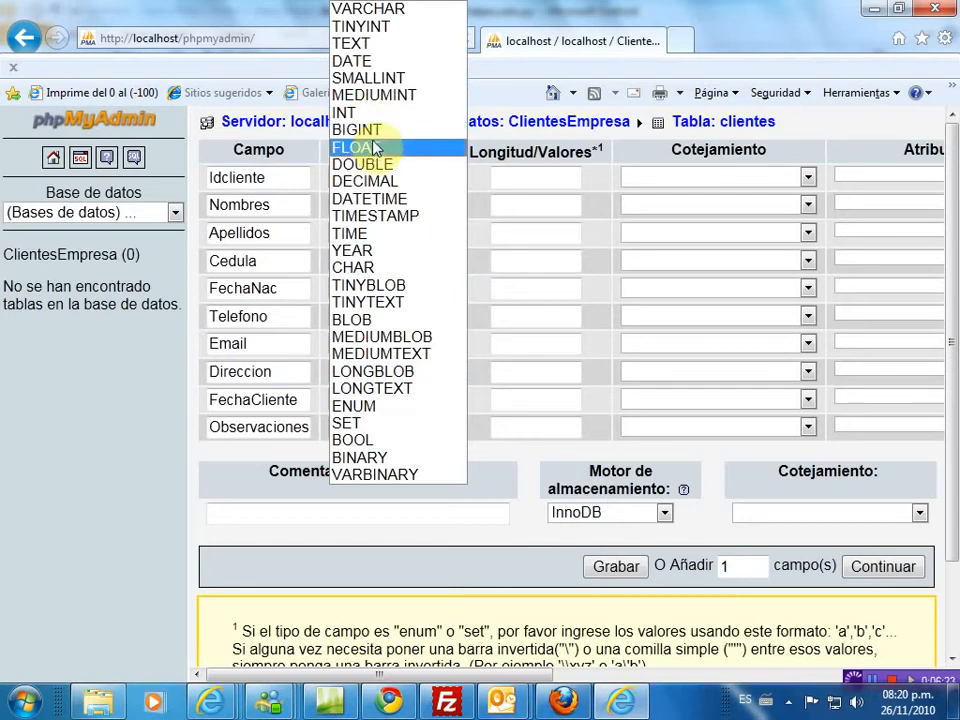
left_click(365, 61)
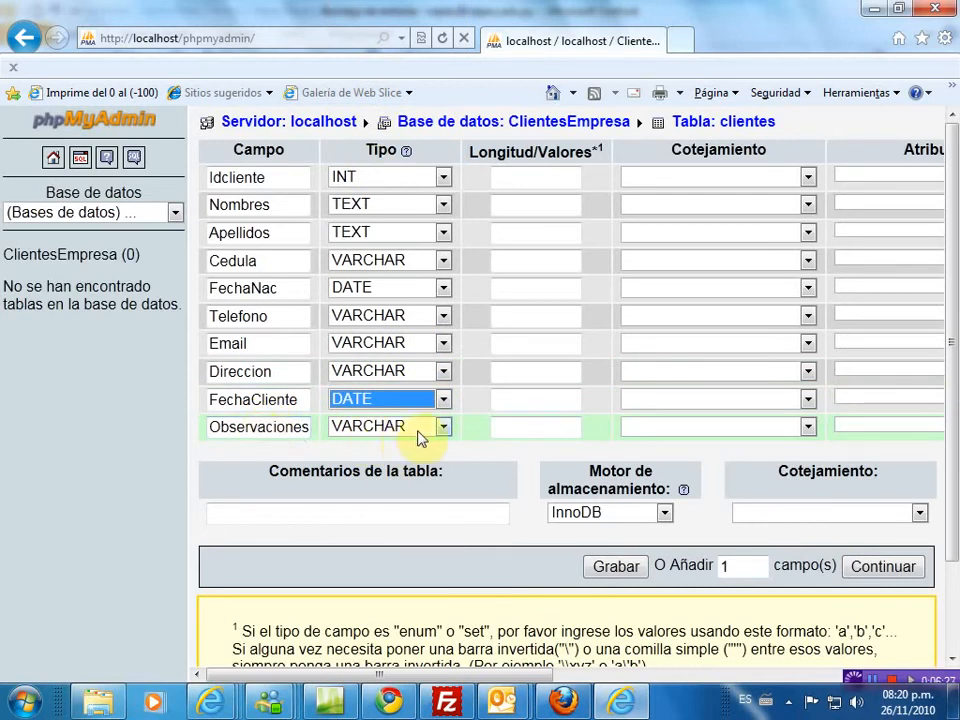
- Set lengths Idcliente 3, Nombres 30, Apellidos 30 and Cedula 10
left_click(535, 178)
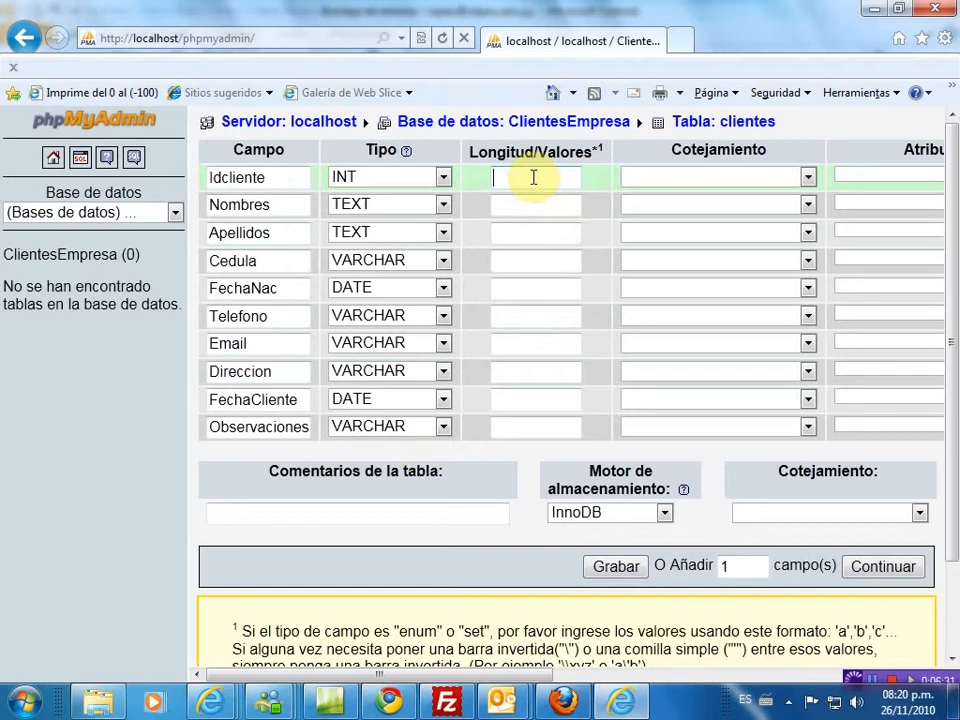
type("3")
left_click(513, 206)
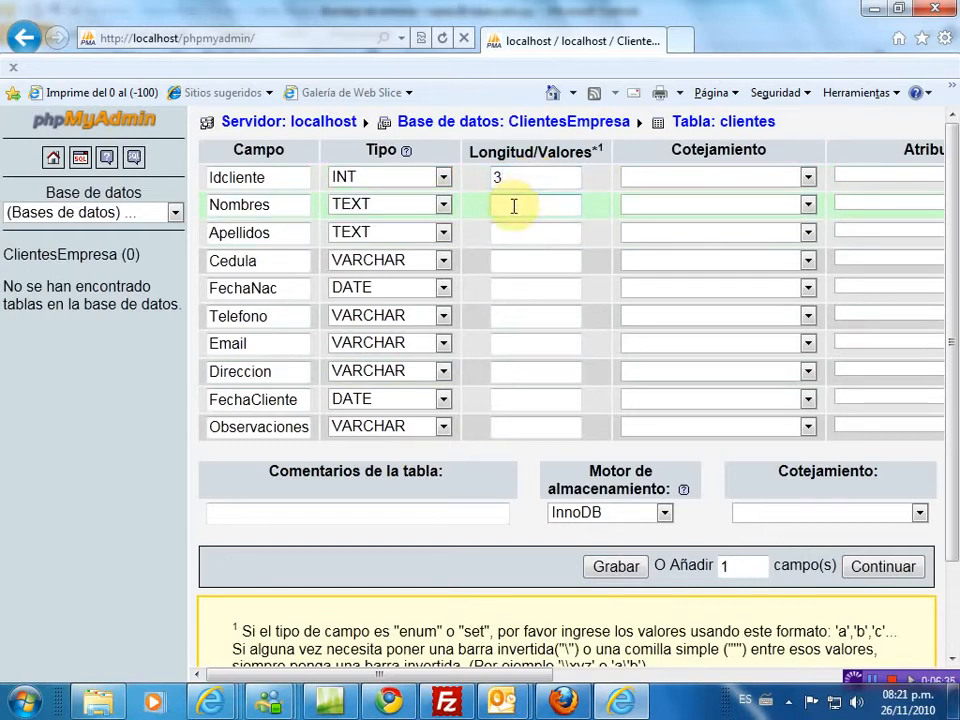
type("30")
left_click(516, 231)
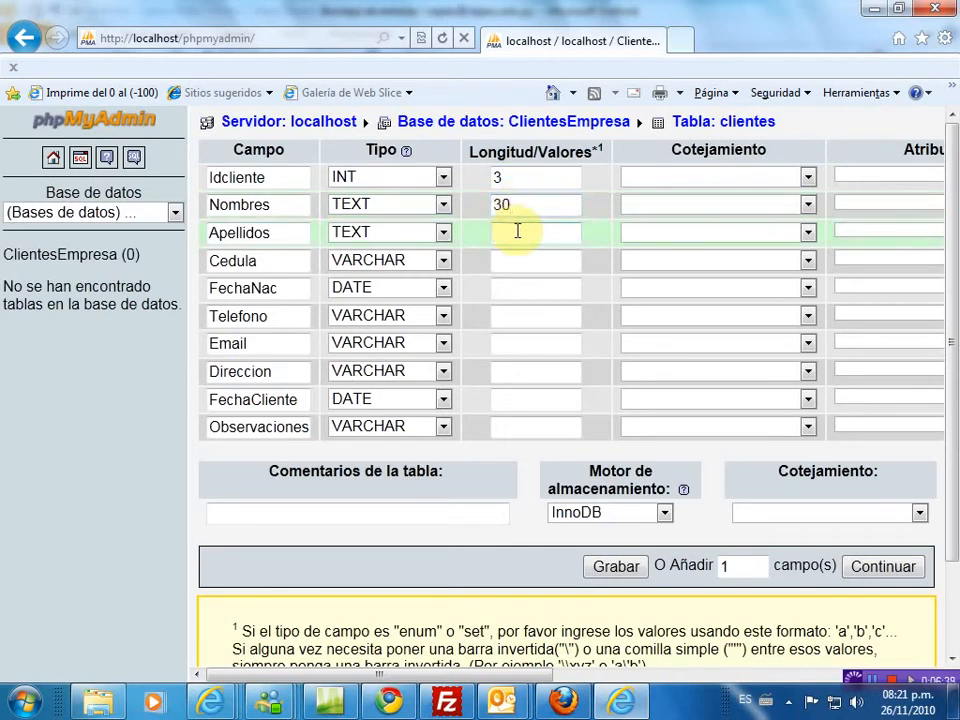
type("30")
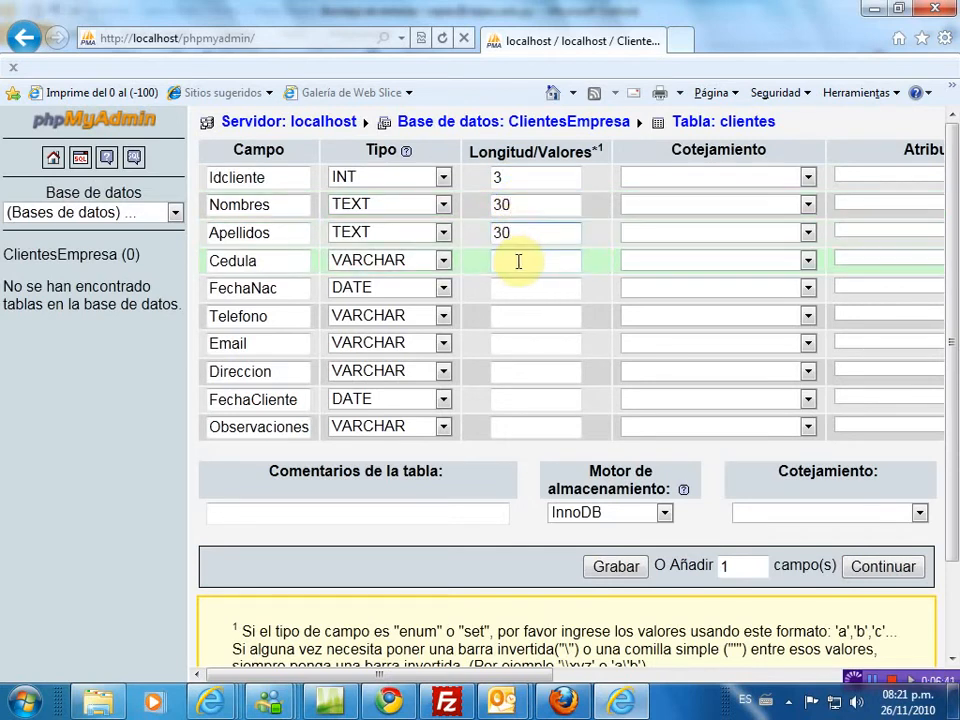
left_click(520, 263)
type("10")
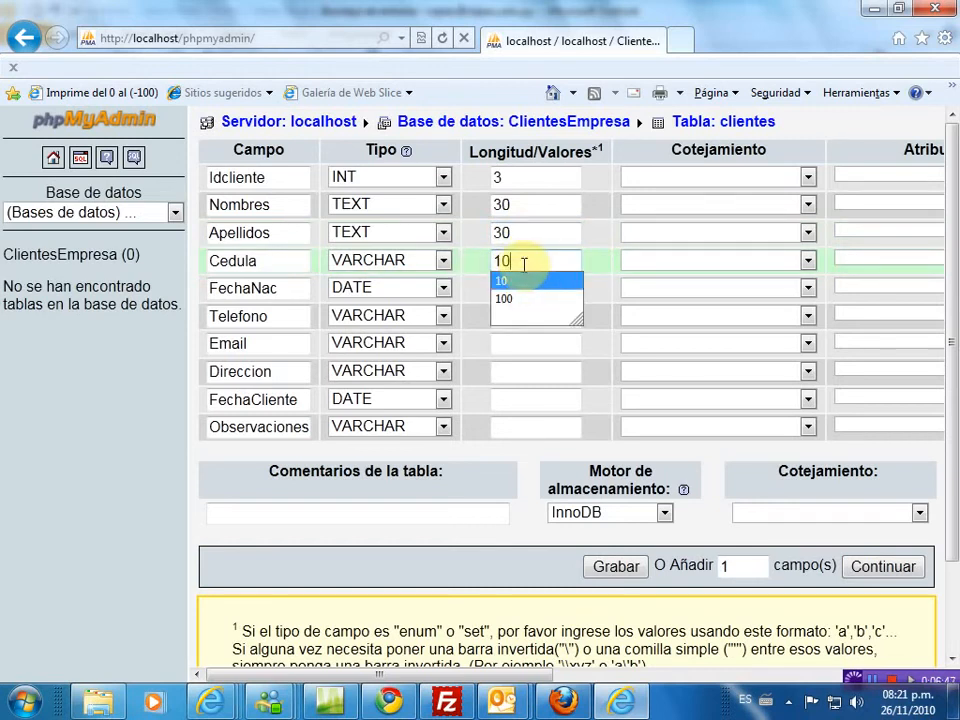
key("Tab")
- Set lengths Telefono 12, Email 50, Direccion 80 and Observaciones 100, leaving DATE fields blank
left_click(516, 288)
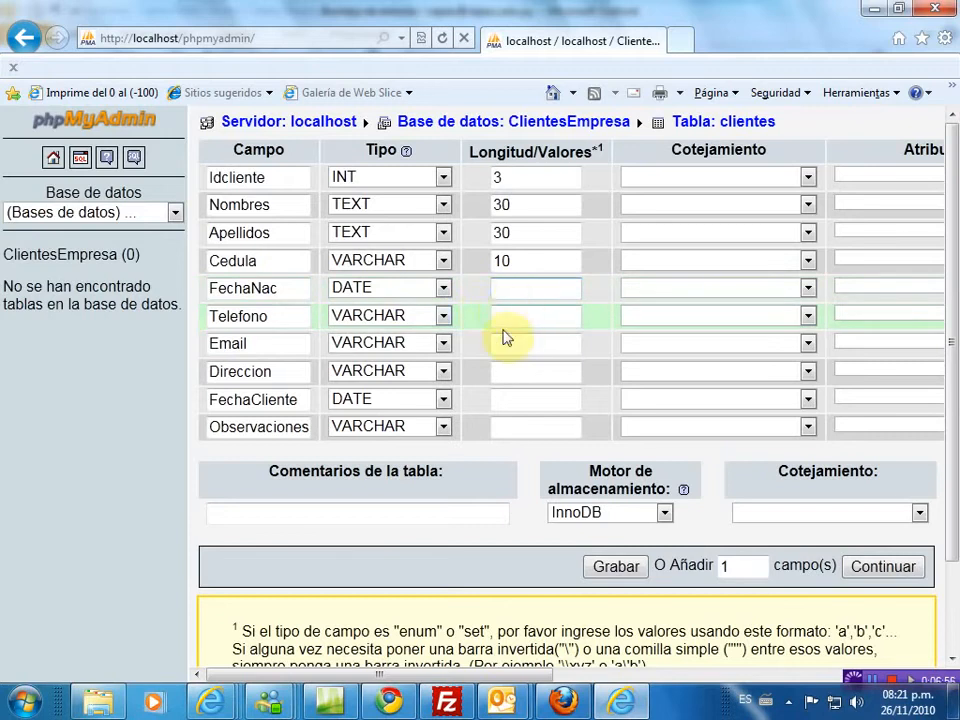
left_click(522, 316)
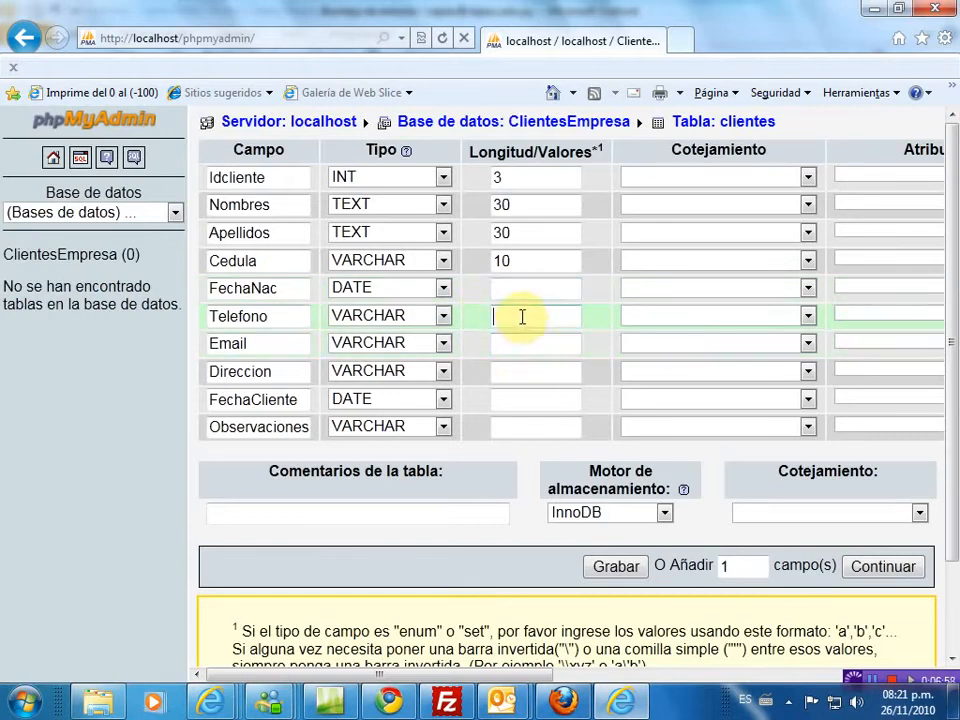
type("12")
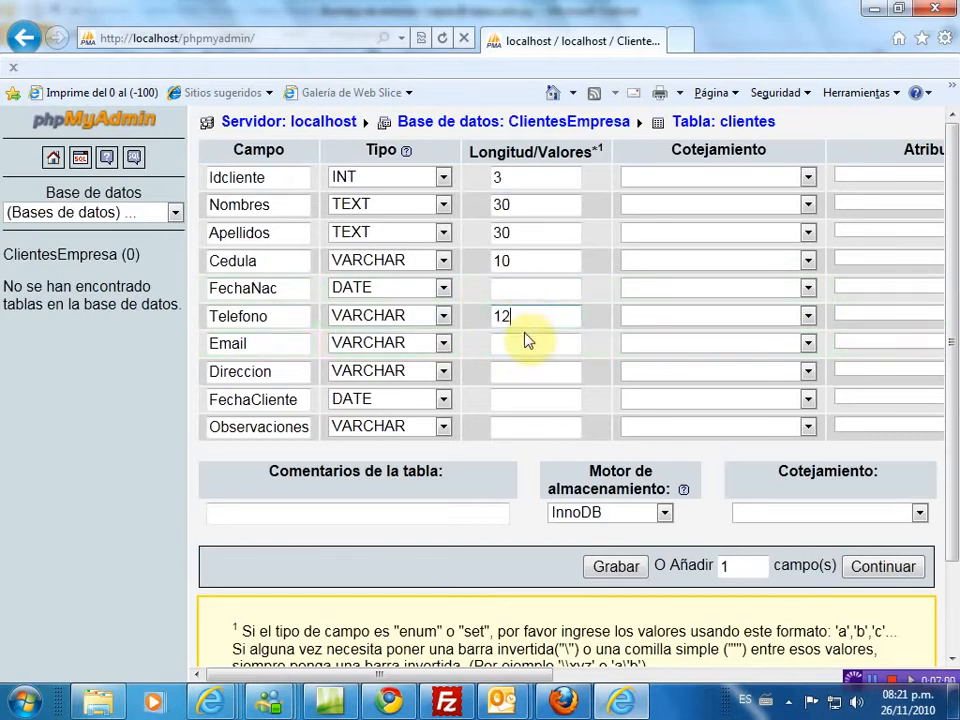
left_click(517, 348)
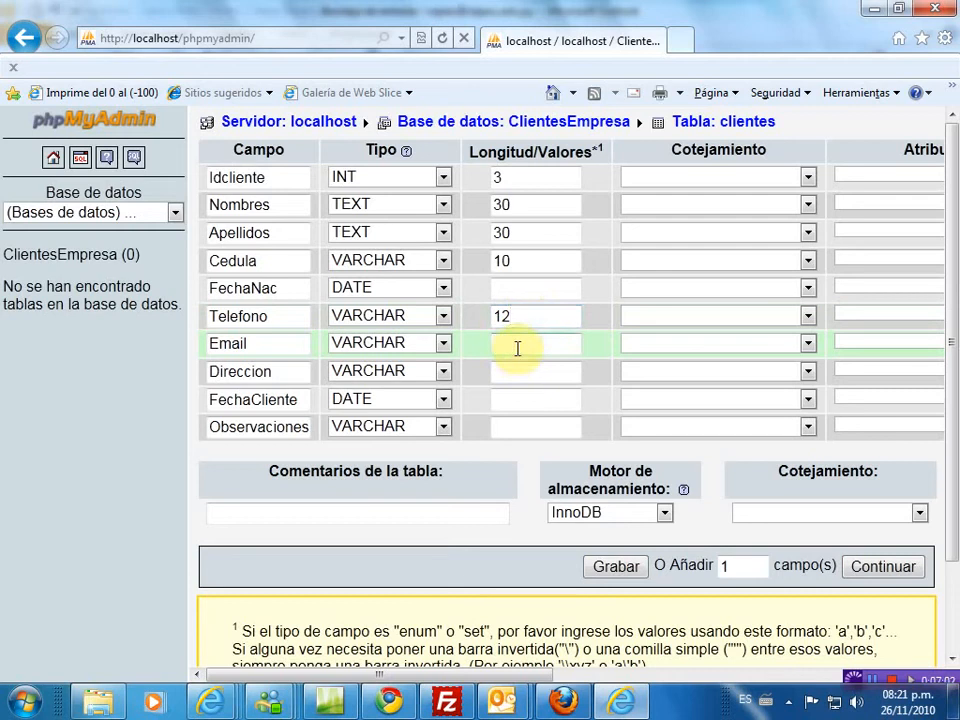
type("50")
left_click(518, 368)
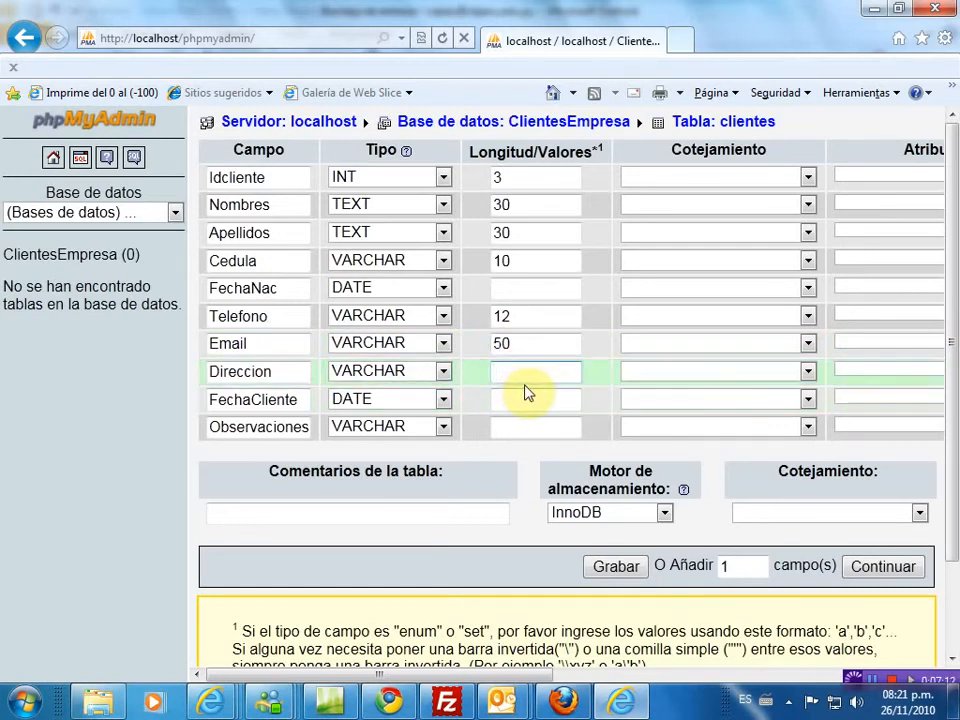
type("80")
left_click(521, 399)
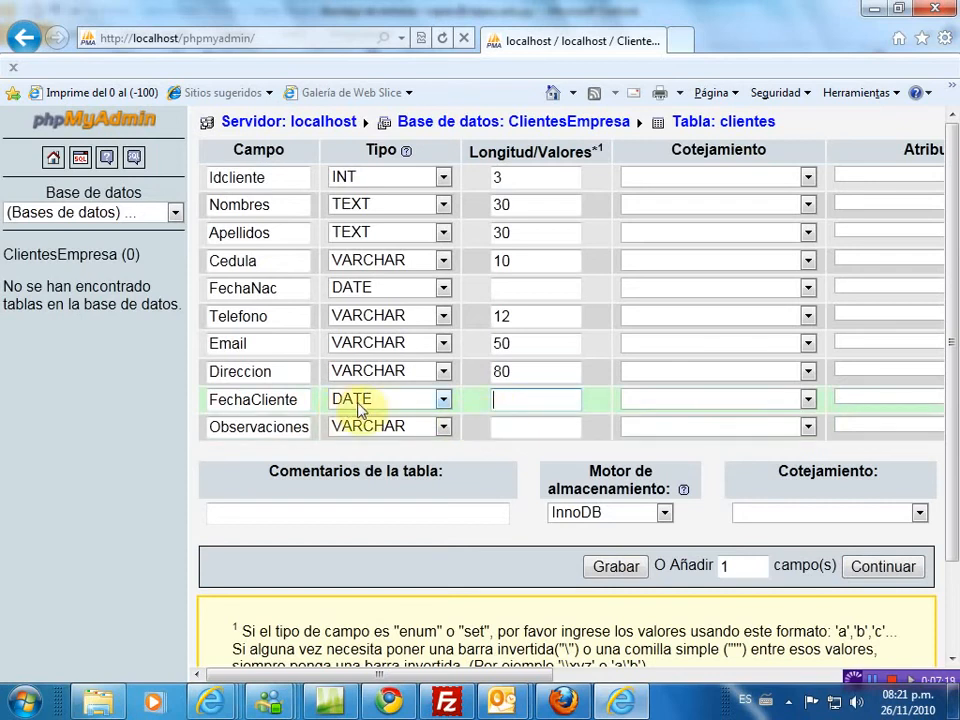
left_click(519, 427)
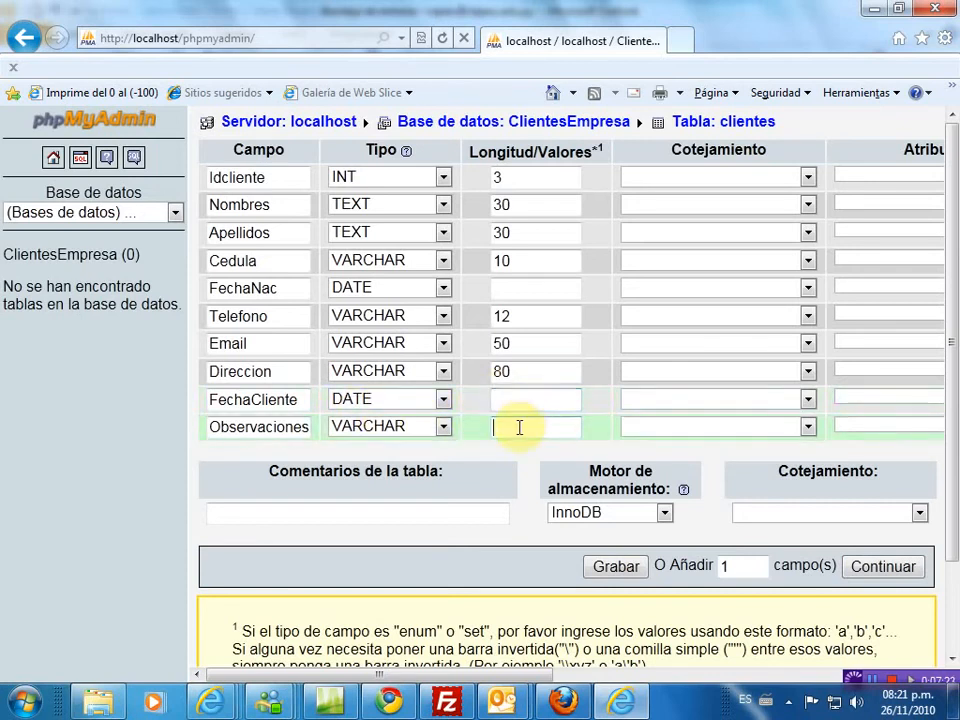
type("100")
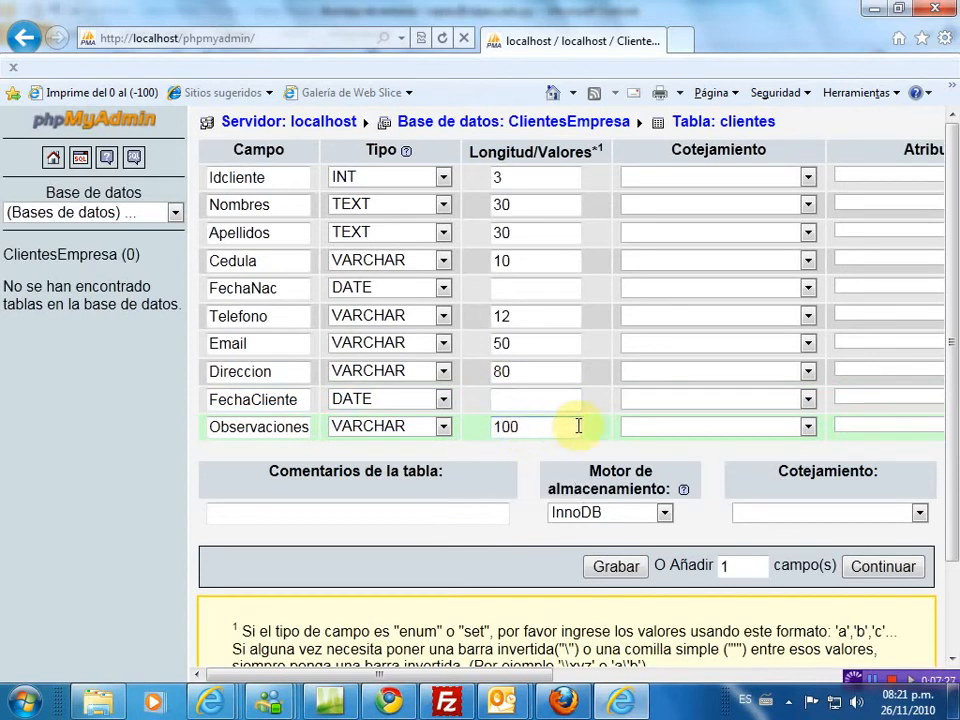
- Allow null values for the Observaciones field
left_click_drag(430, 683, 560, 690)
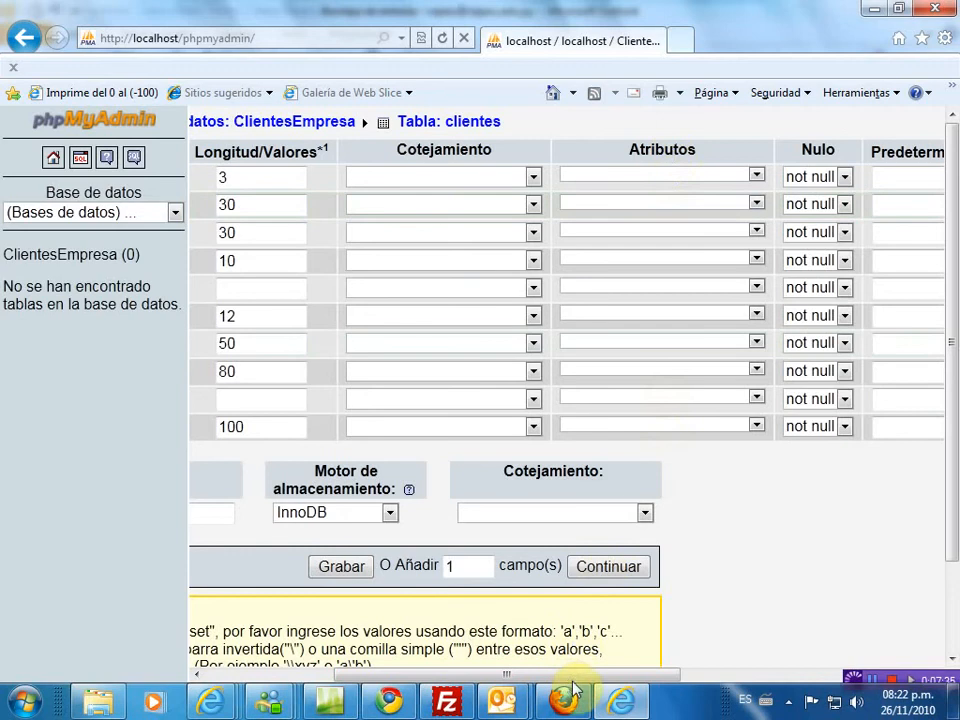
left_click_drag(575, 688, 588, 688)
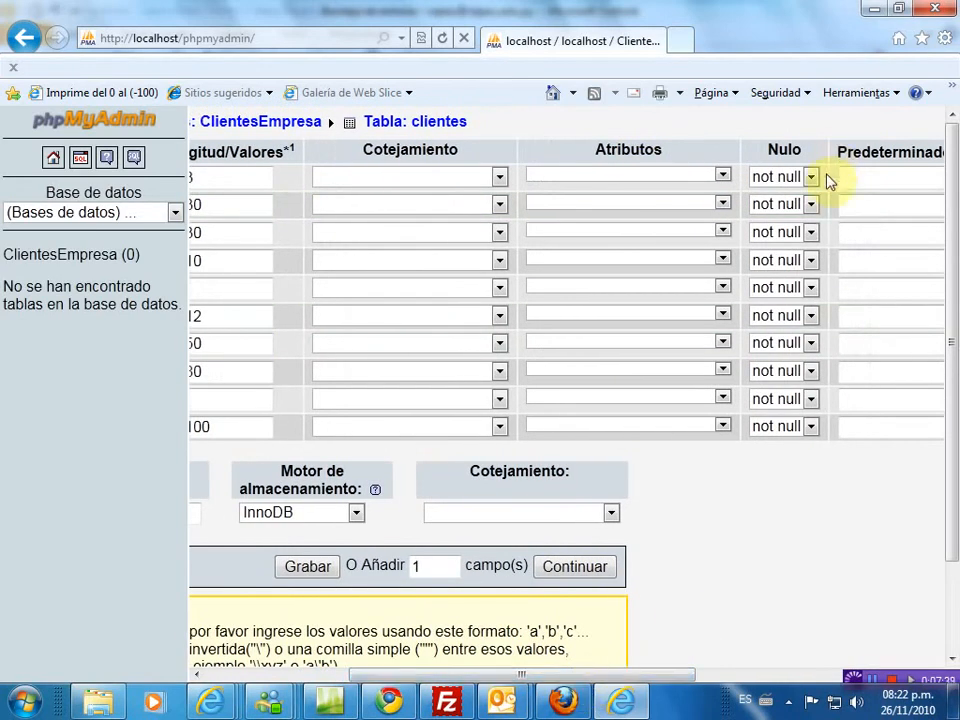
left_click(813, 428)
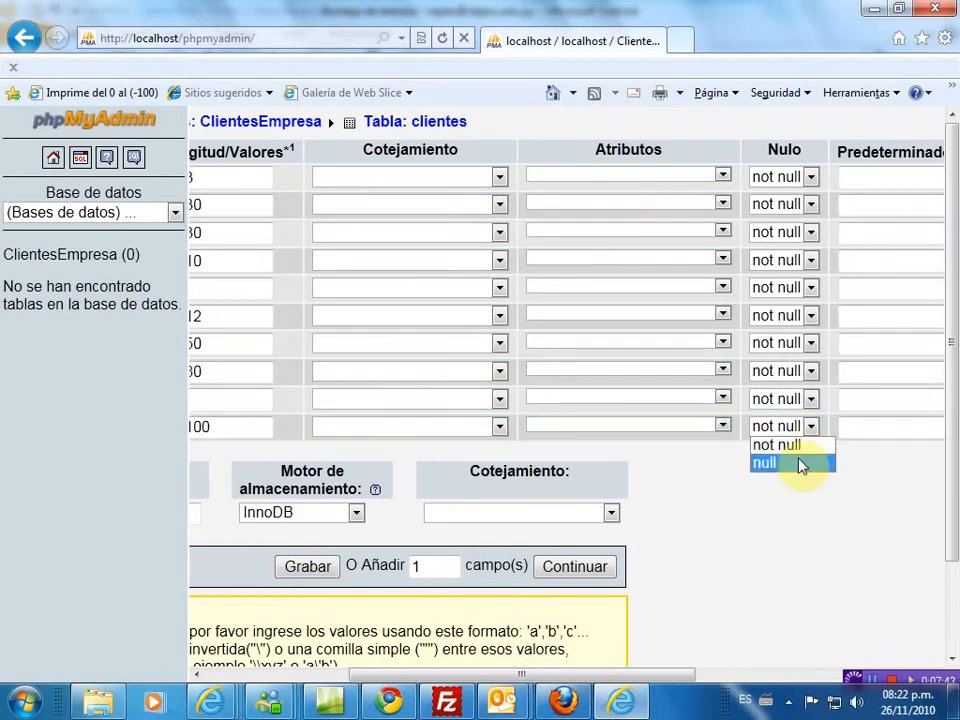
left_click(799, 463)
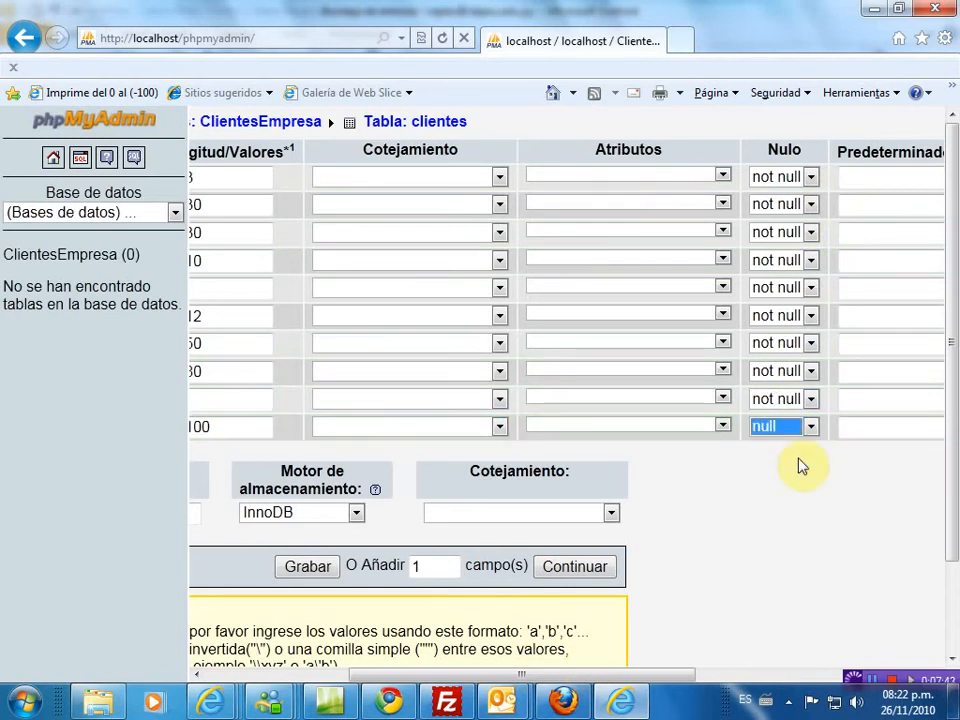
left_click(811, 399)
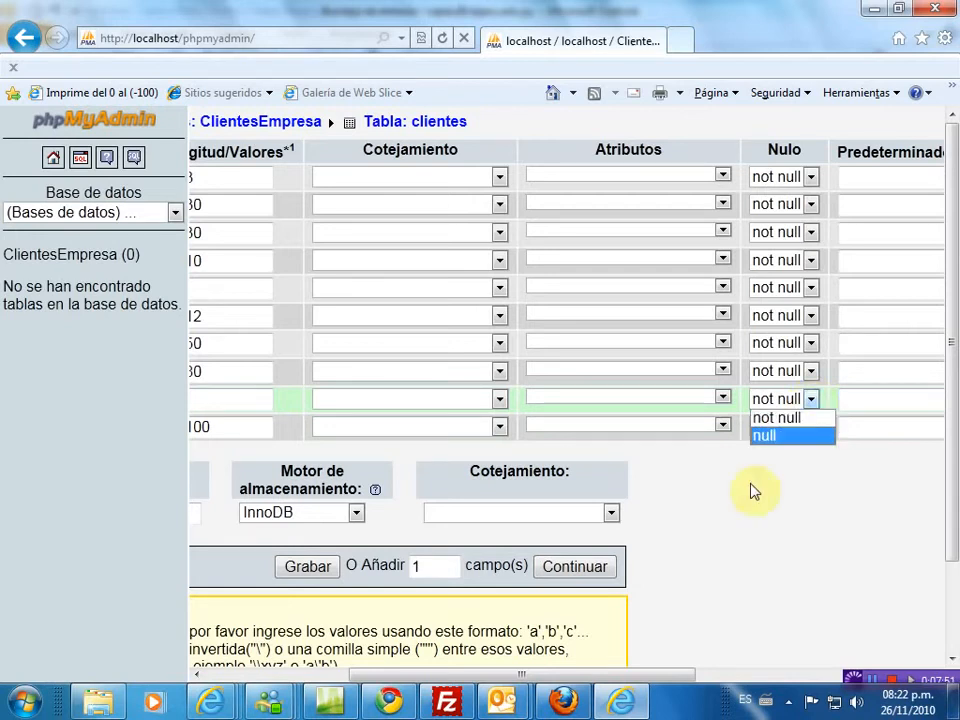
- Make Idcliente auto_increment and the table's primary key
left_click_drag(634, 676, 458, 688)
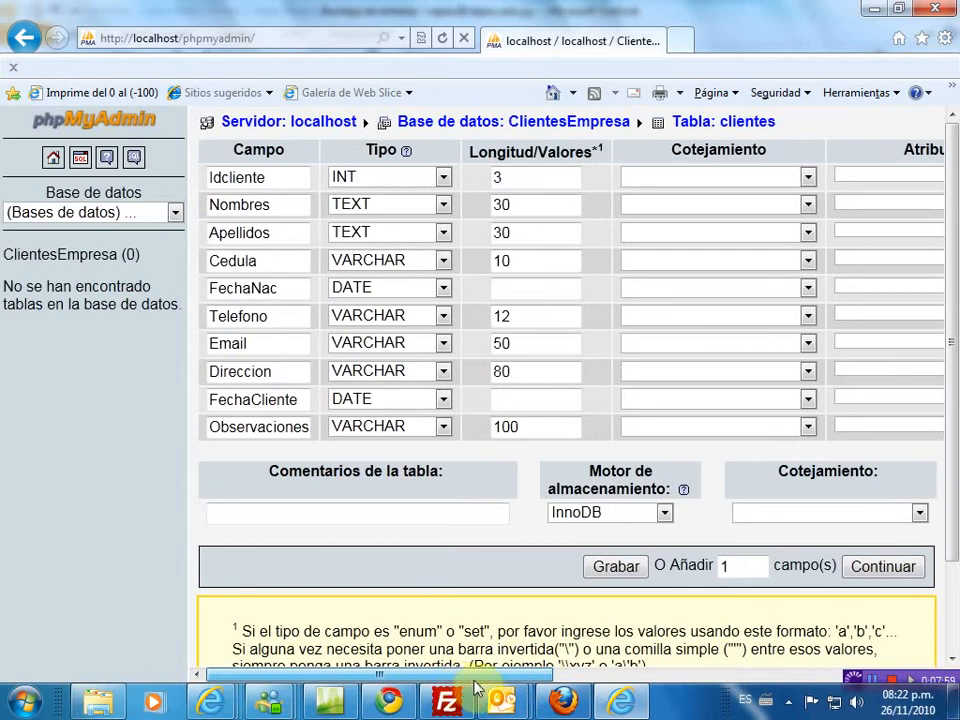
left_click_drag(458, 688, 481, 688)
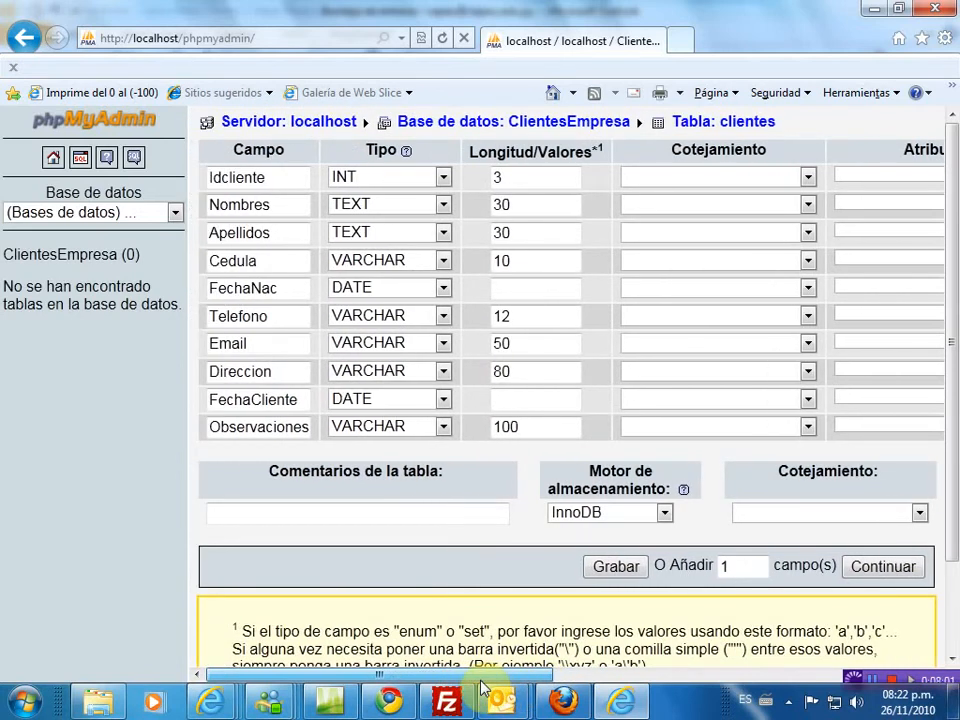
left_click_drag(481, 688, 728, 690)
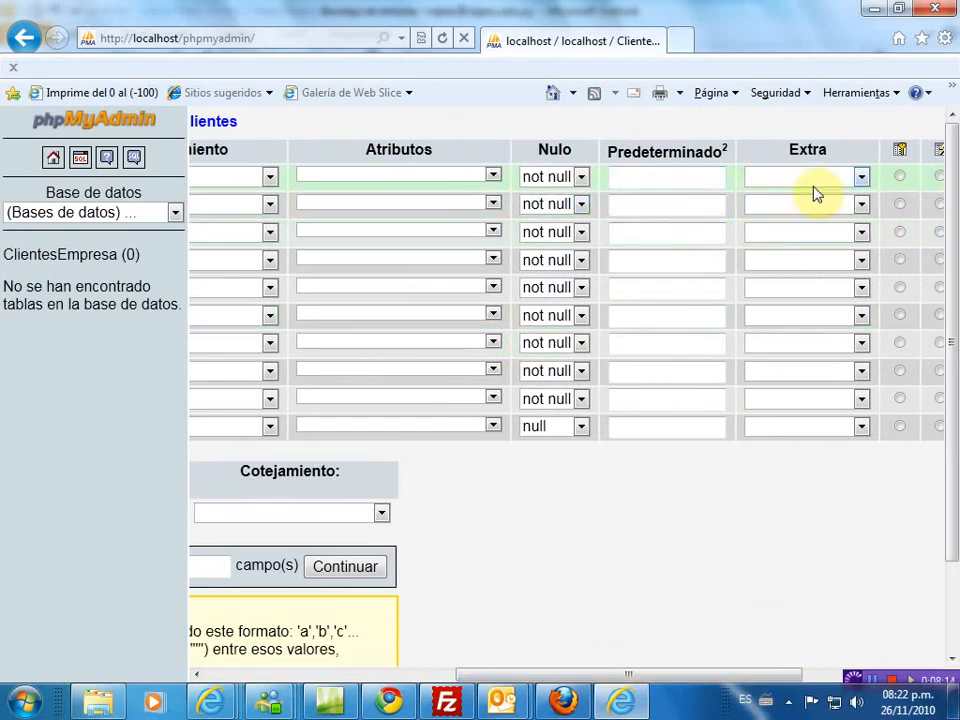
mouse_move(615, 676)
left_mouse_down()
mouse_move(540, 694)
mouse_move(400, 688)
mouse_move(621, 700)
left_mouse_up()
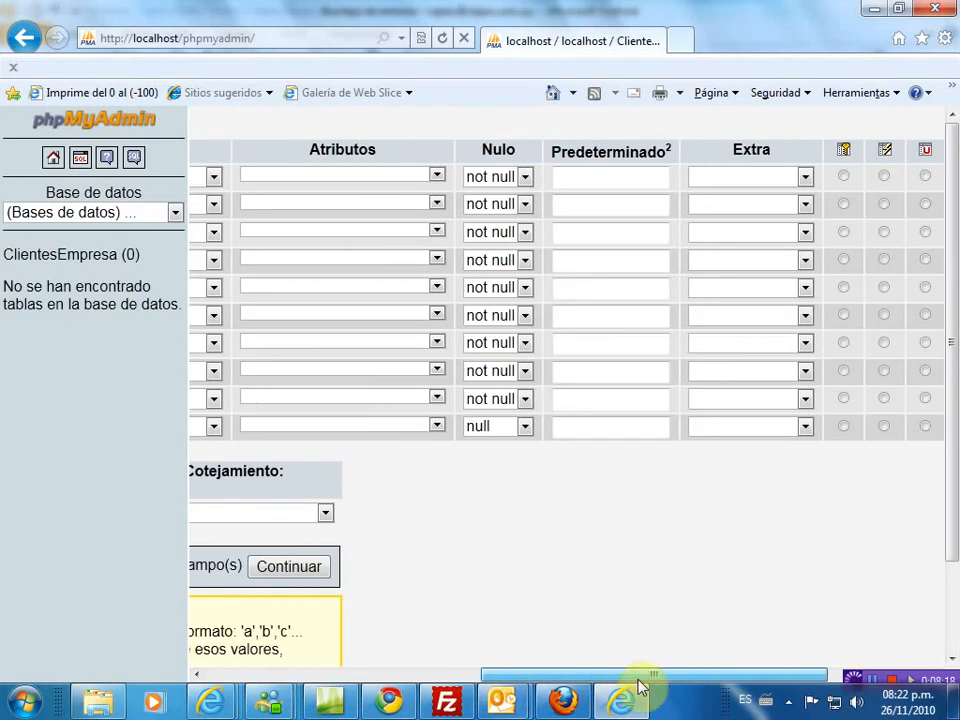
left_click(805, 178)
left_click(789, 214)
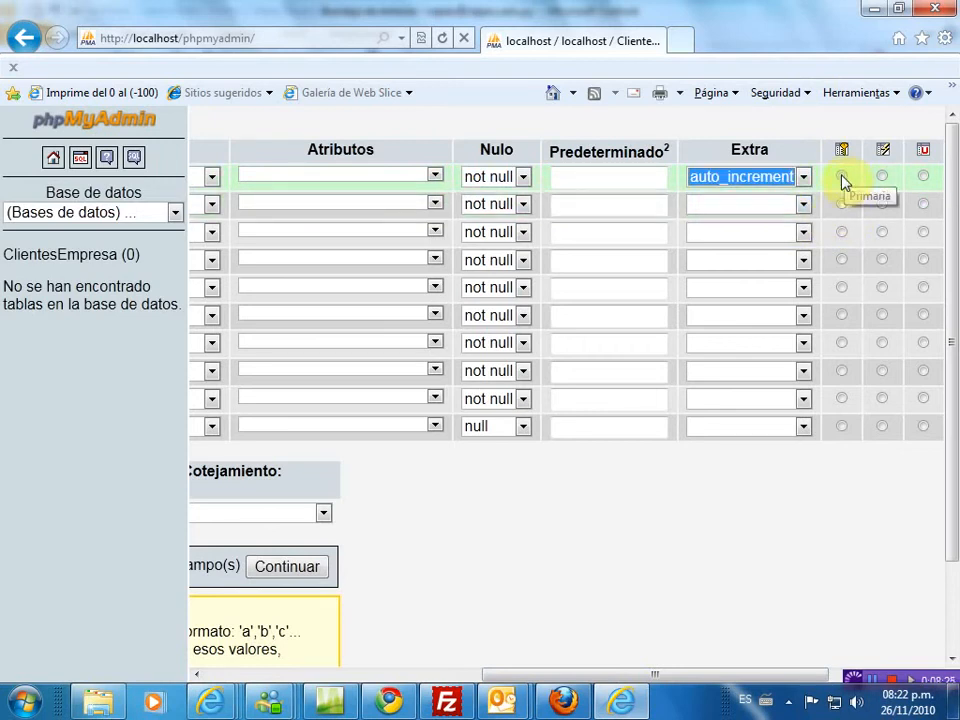
left_click(842, 178)
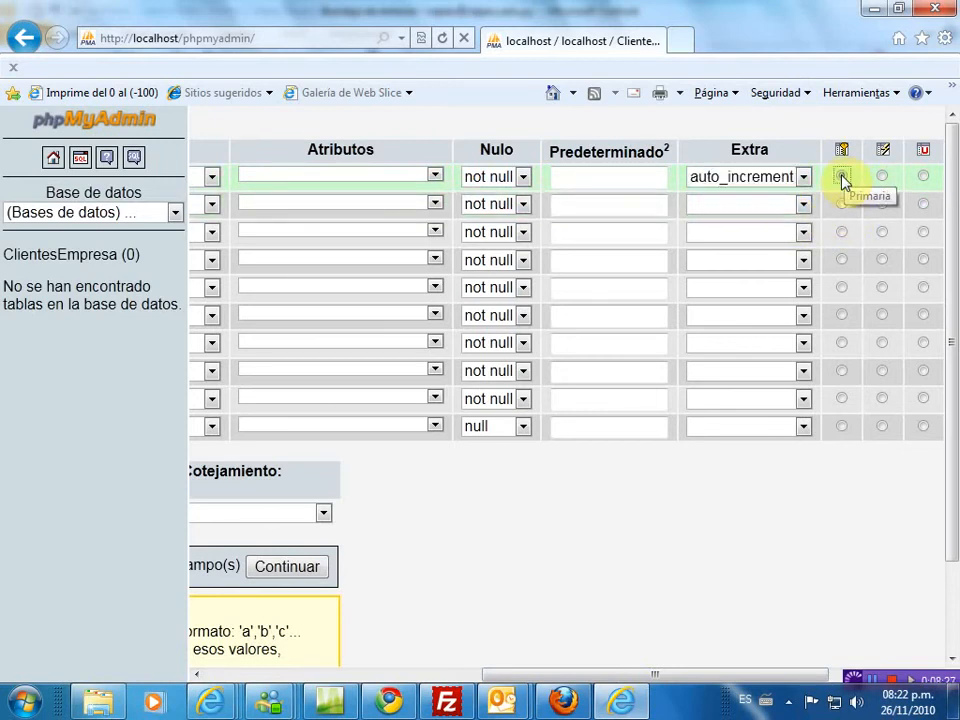
left_click(842, 178)
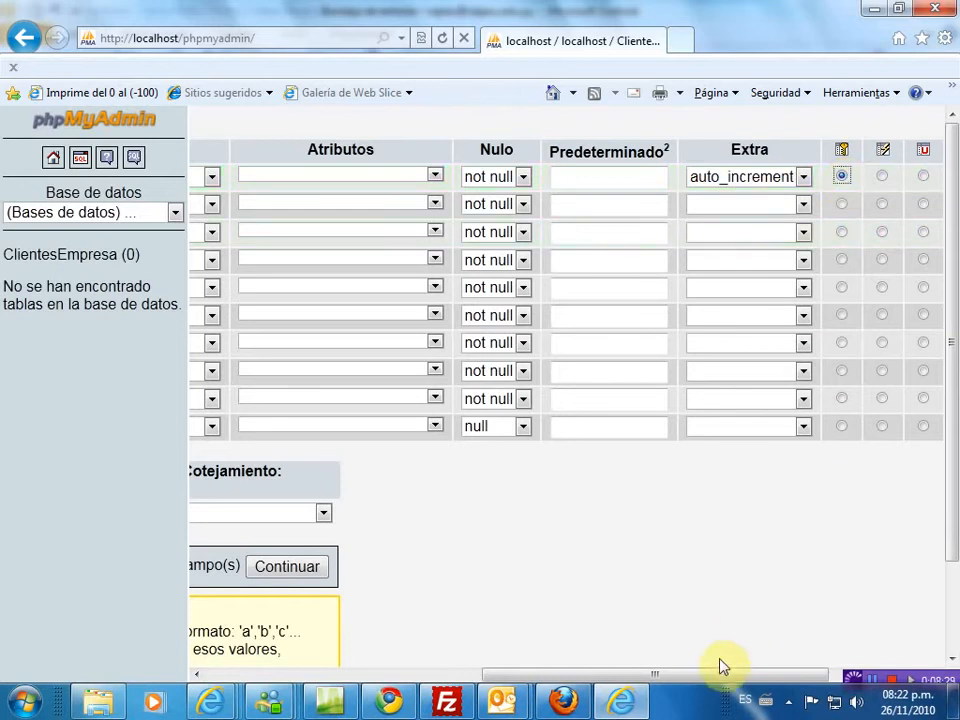
left_click_drag(718, 669, 405, 688)
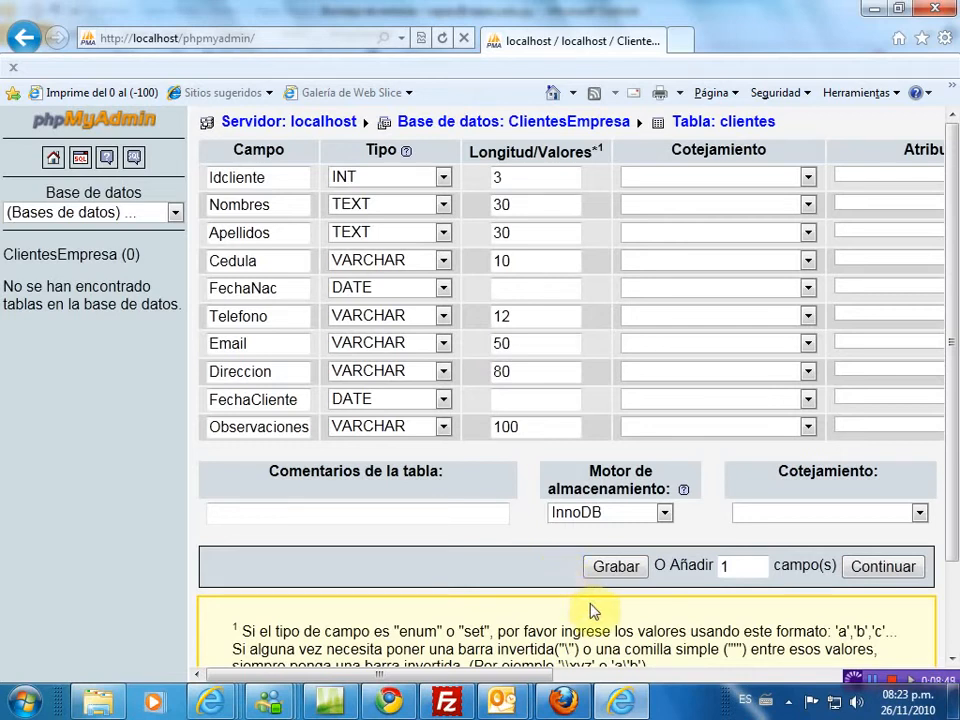
- Save the clientes table and review its CREATE TABLE statement and column list
left_click(630, 575)
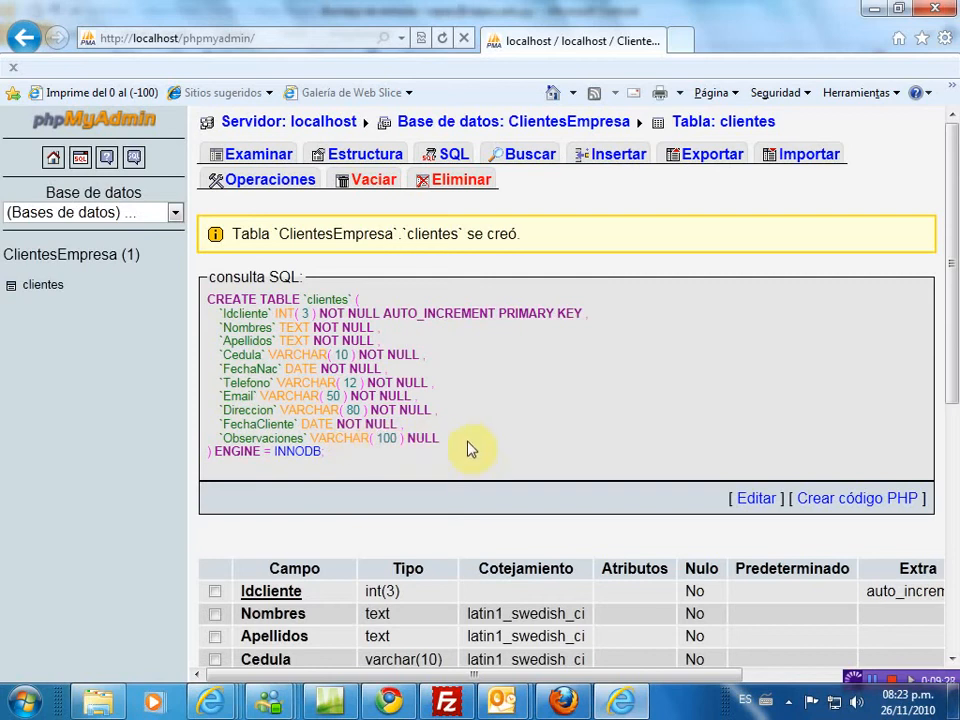
scroll(476, 447, "down", 2)
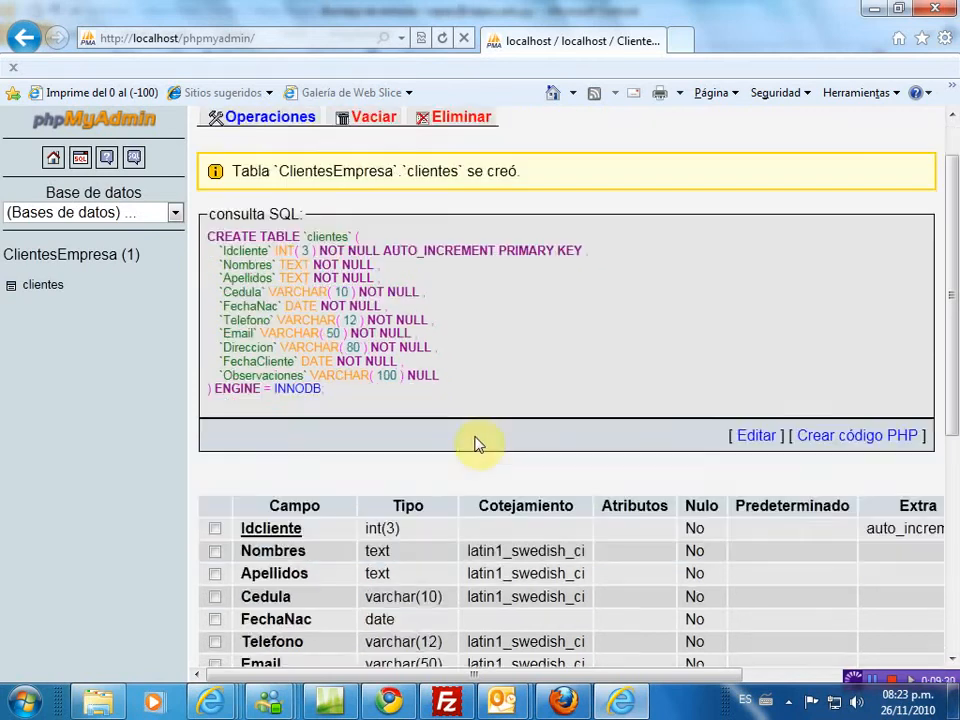
scroll(476, 447, "up", 2)
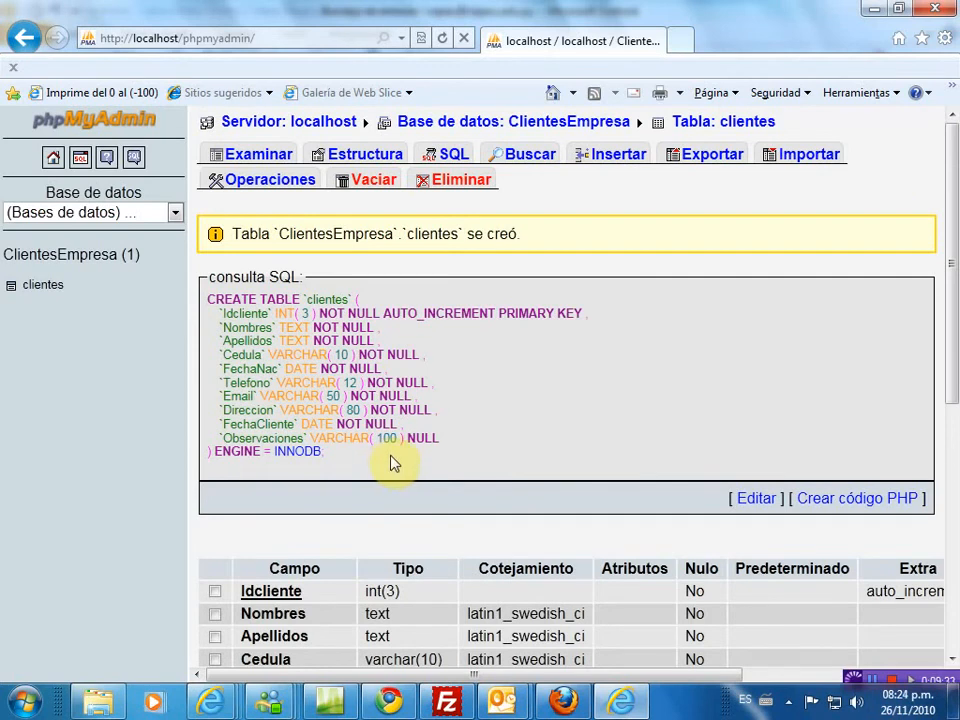
- Open the Insertar form for adding a new row to the clientes table
left_click(44, 288)
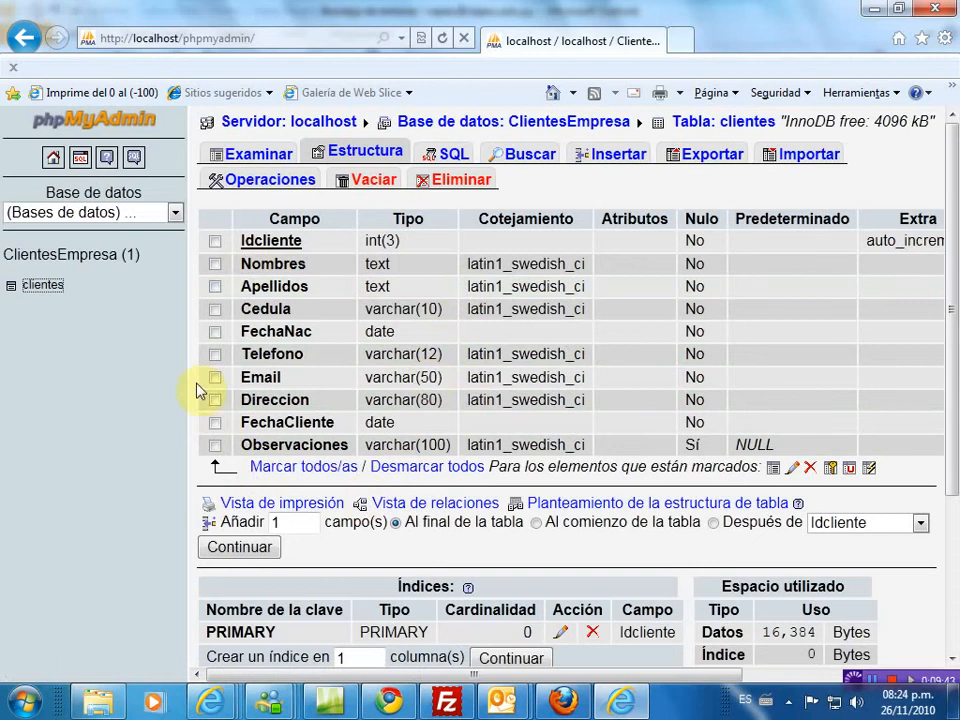
left_click(628, 160)
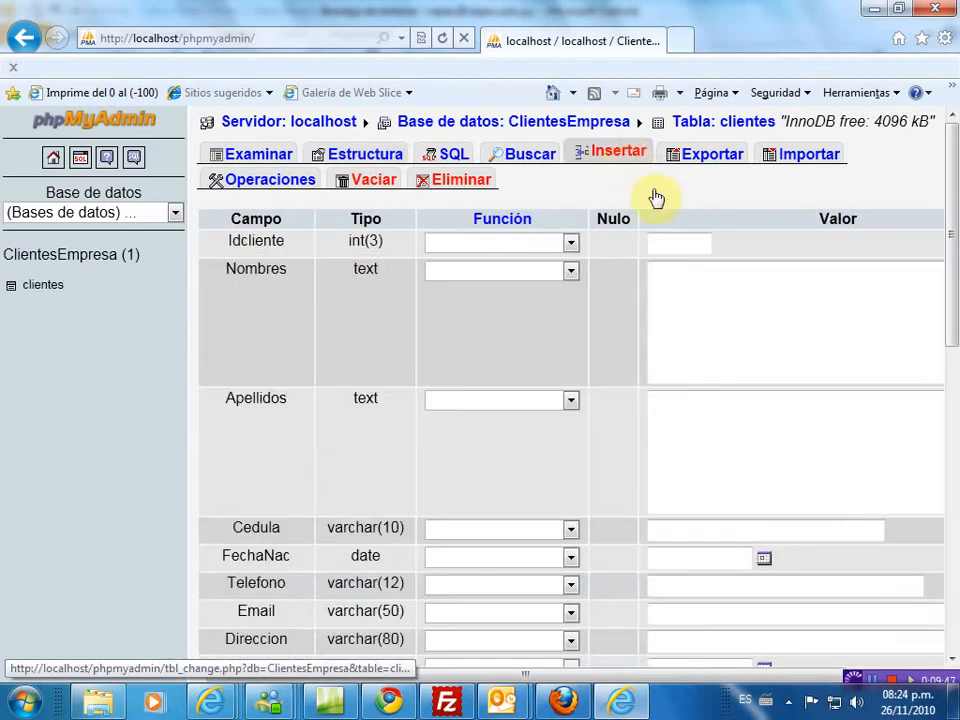
scroll(699, 322, "down", 3)
- Fill the new row with Idcliente 1, the client's surnames, ID number and birth date
scroll(702, 325, "down", 6)
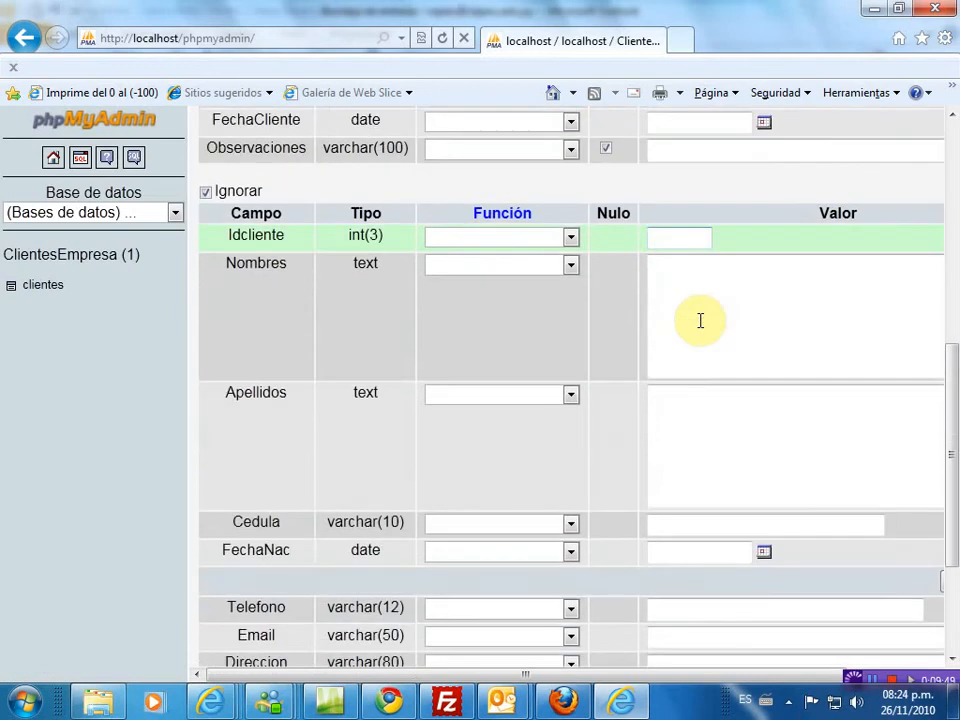
scroll(698, 317, "up", 10)
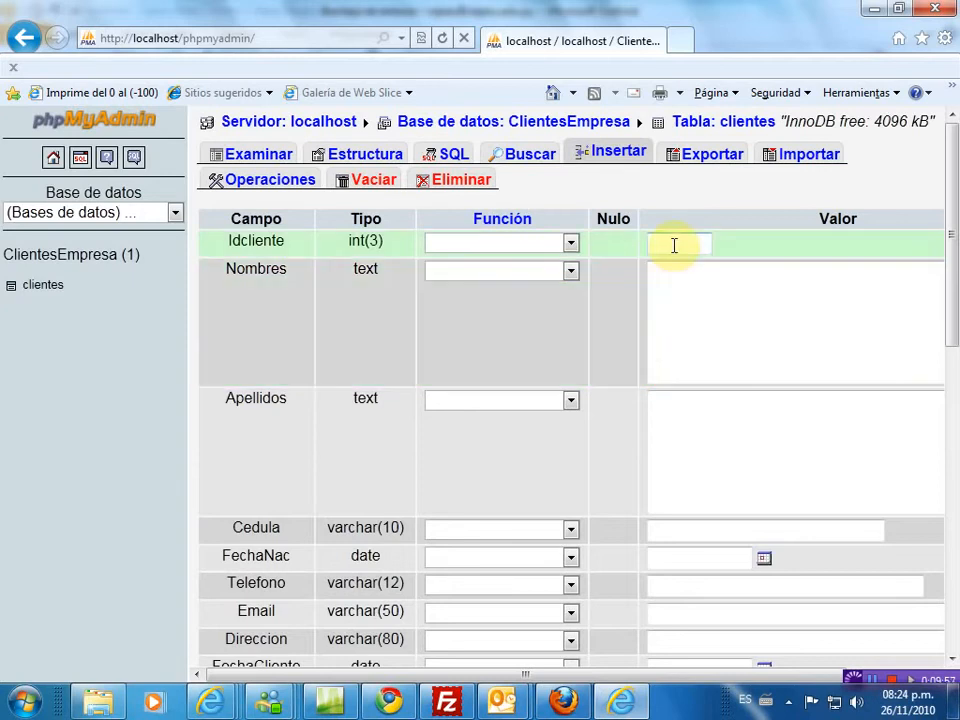
left_click(673, 243)
type("1")
left_click(676, 299)
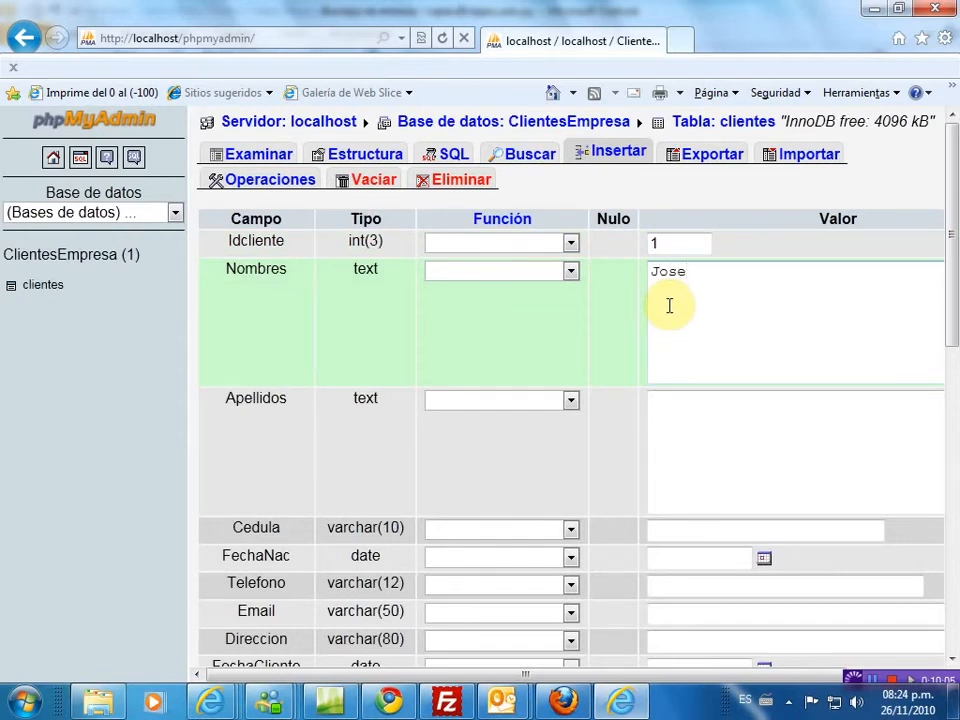
left_click(694, 394)
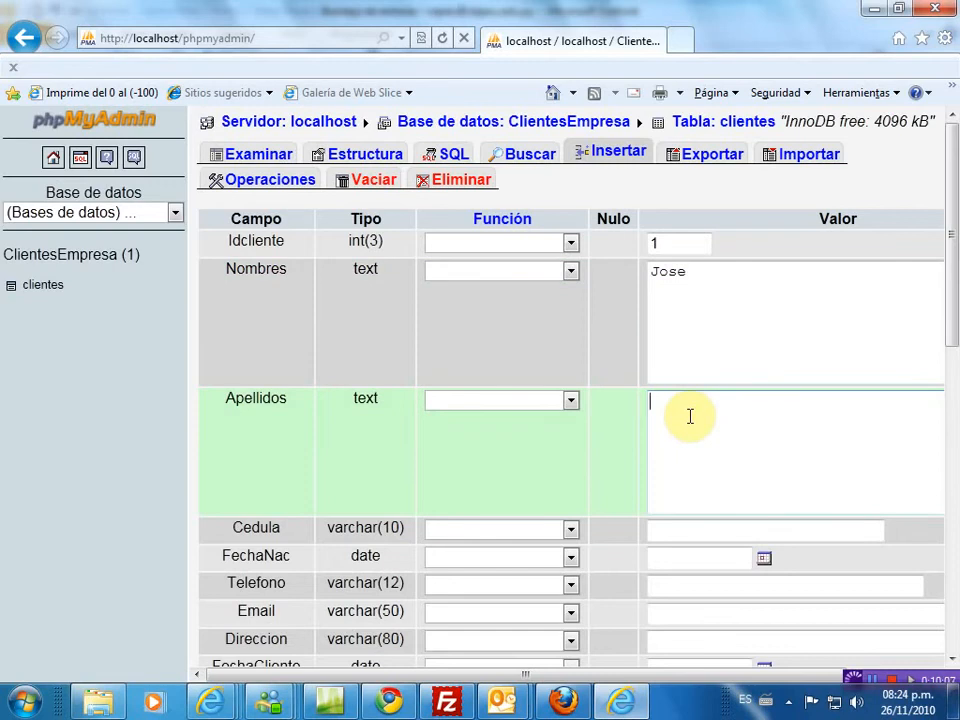
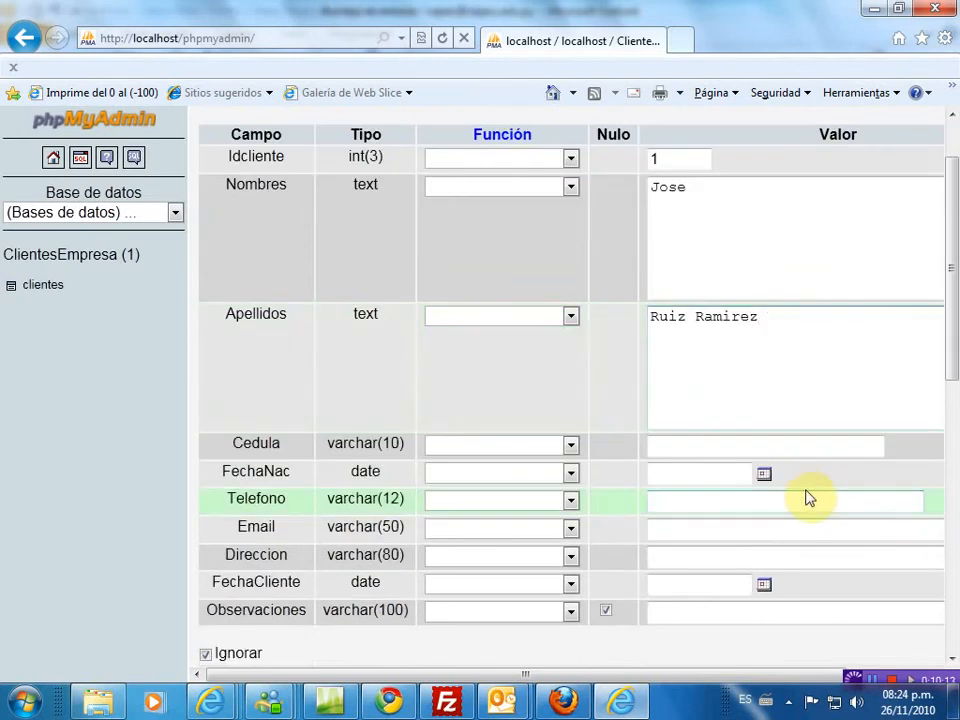
left_click(717, 444)
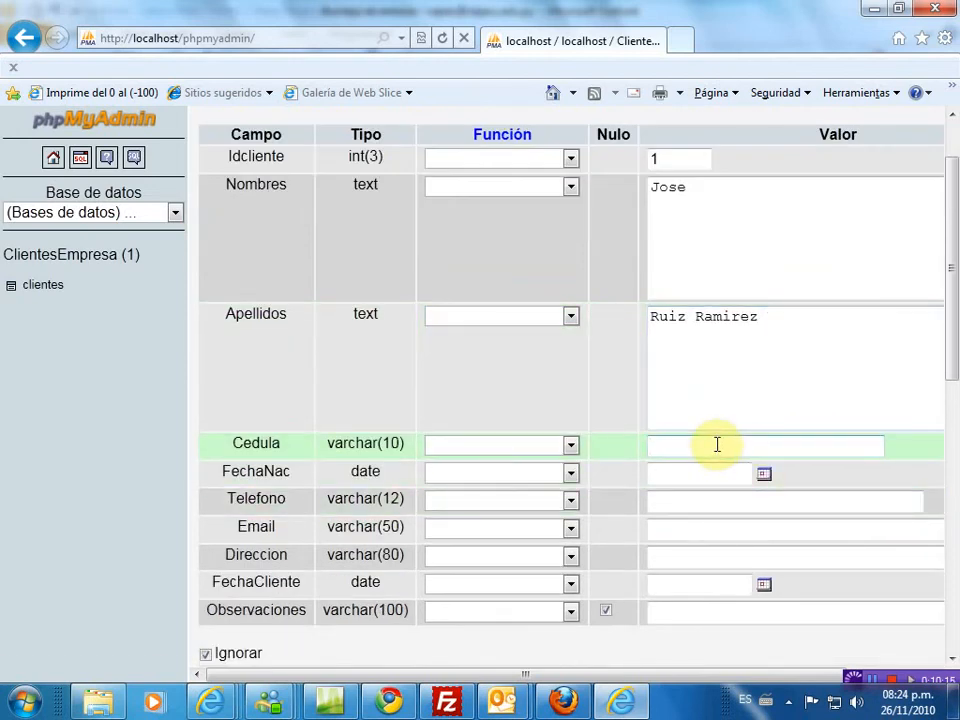
left_click(692, 478)
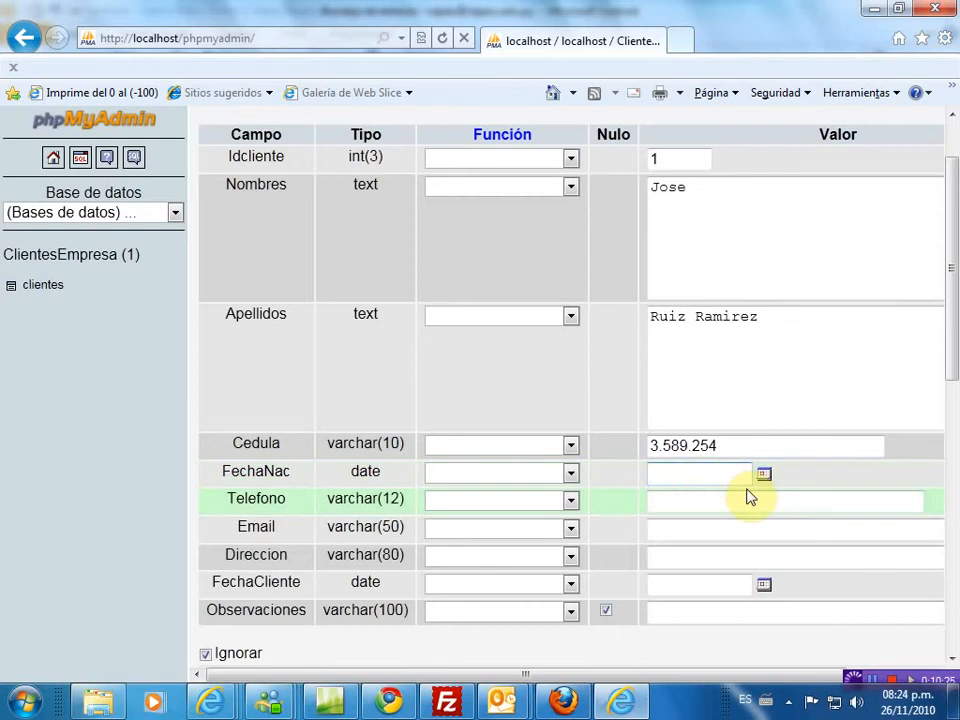
type("25/04/63")
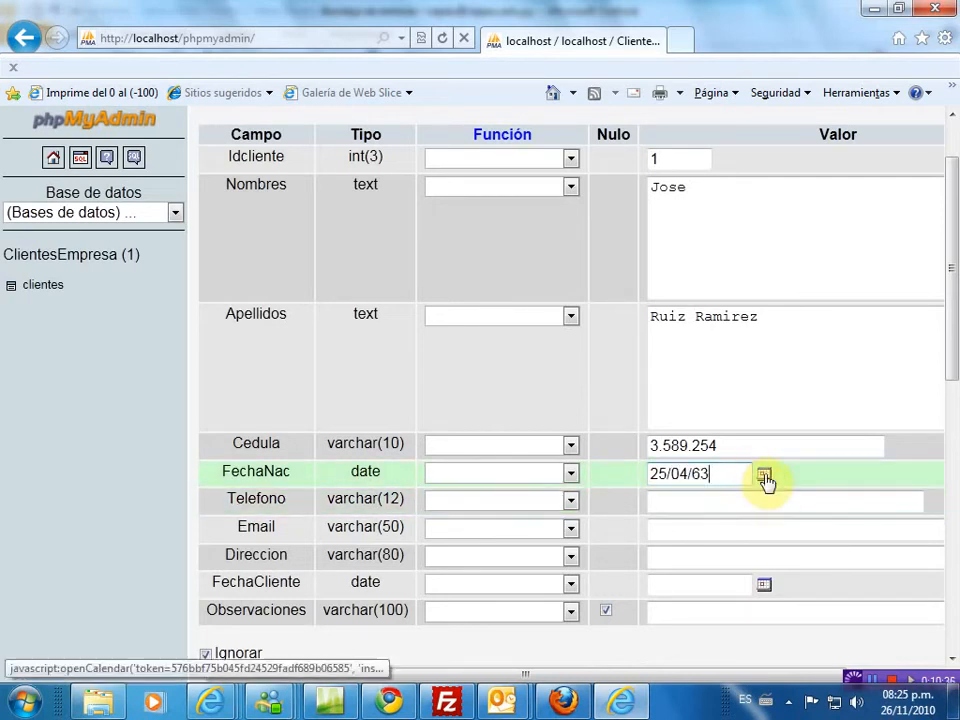
- In the FechaNac calendar, go back to year 1963 and pick day 25
left_click(764, 476)
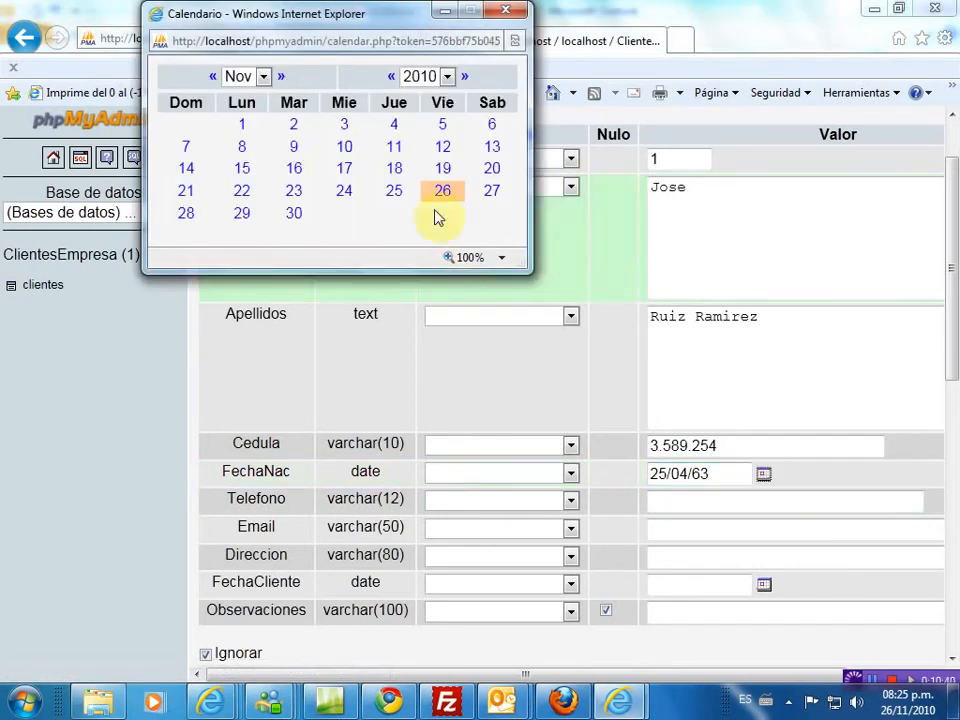
left_click(447, 77)
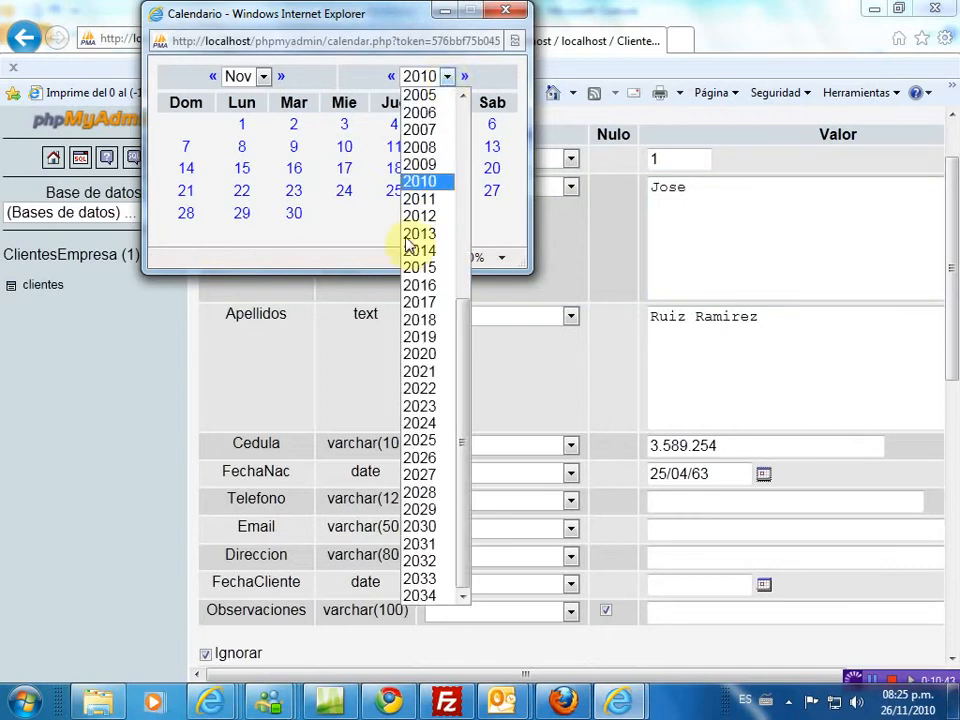
left_click_drag(465, 446, 476, 229)
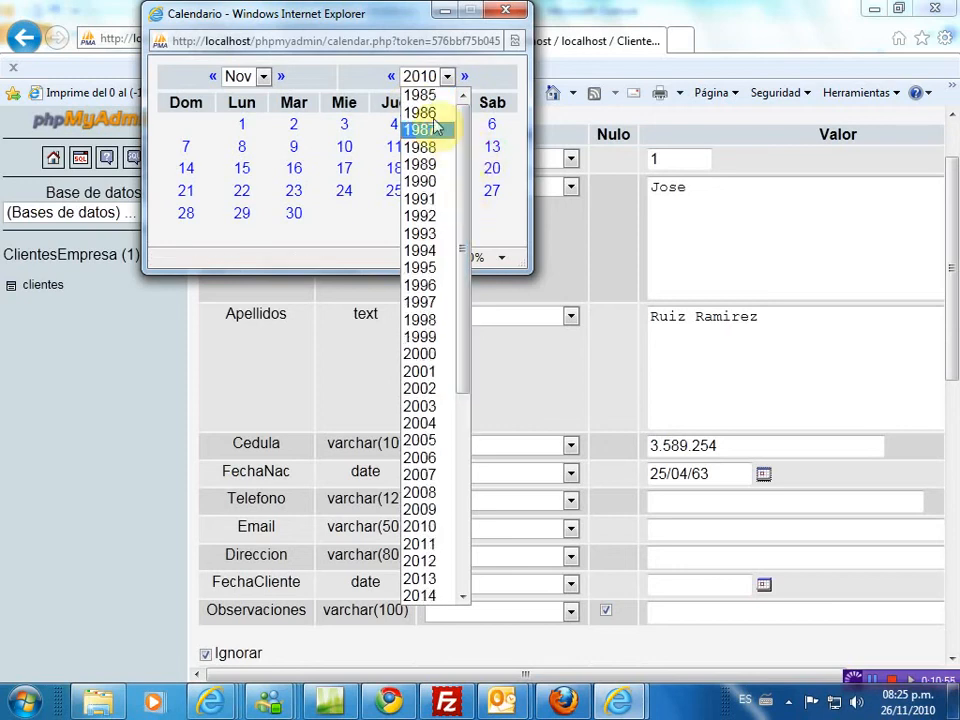
left_click(391, 79)
left_click(391, 79)
left_click(391, 79)
left_click(391, 79)
left_click(391, 79)
left_click(391, 79)
left_click(391, 79)
left_click(391, 79)
left_click(391, 79)
left_click(391, 79)
left_click(391, 79)
left_click(391, 79)
left_click(391, 79)
left_click(391, 79)
left_click(391, 79)
left_click(391, 79)
left_click(391, 79)
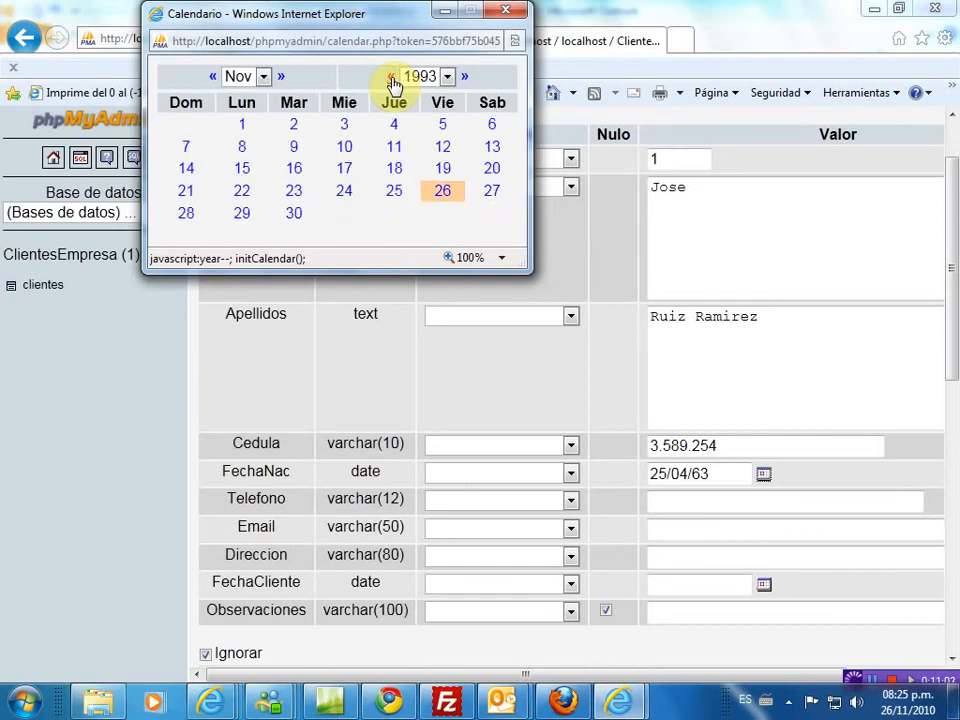
left_click(391, 79)
left_click(448, 77)
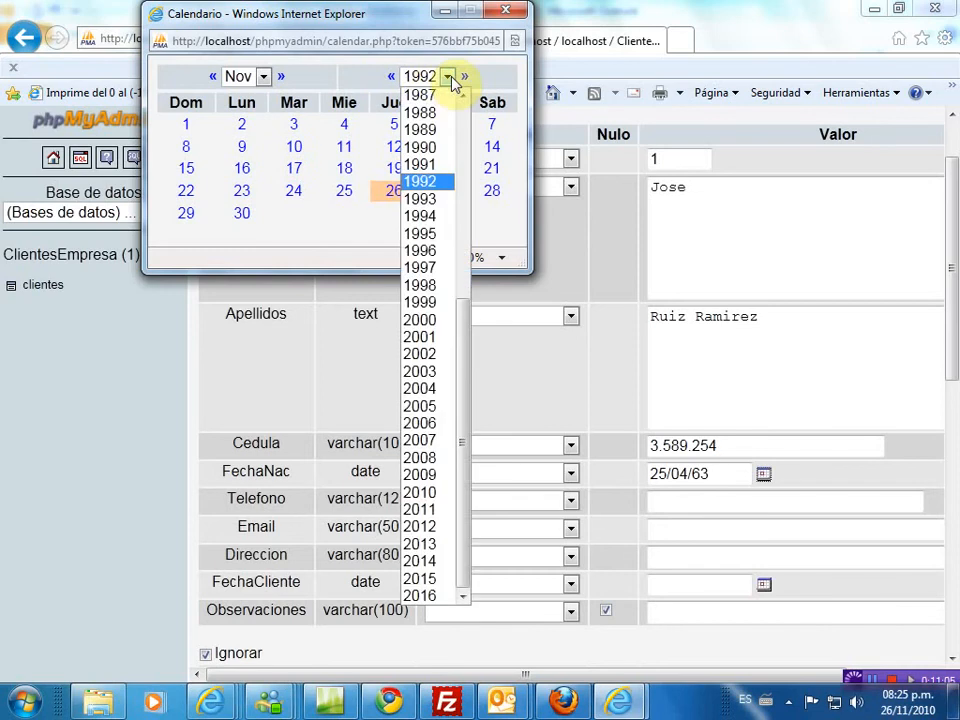
left_click_drag(469, 343, 467, 133)
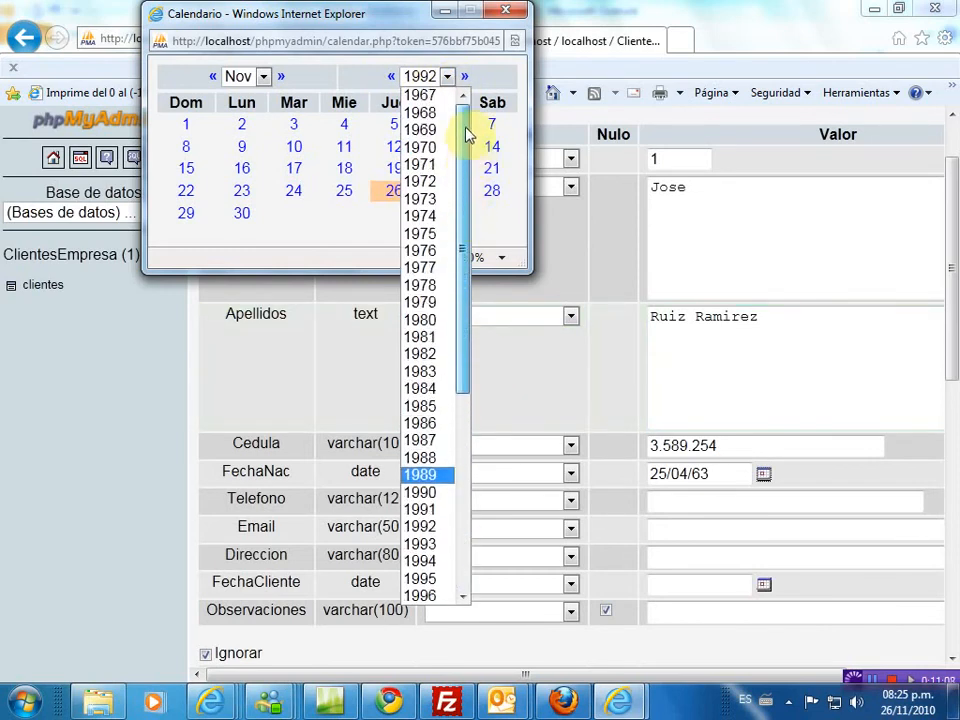
left_click(392, 80)
left_click(392, 79)
left_click(392, 79)
left_click(392, 79)
left_click(392, 79)
left_click(392, 79)
left_click(392, 79)
left_click(392, 79)
left_click(392, 79)
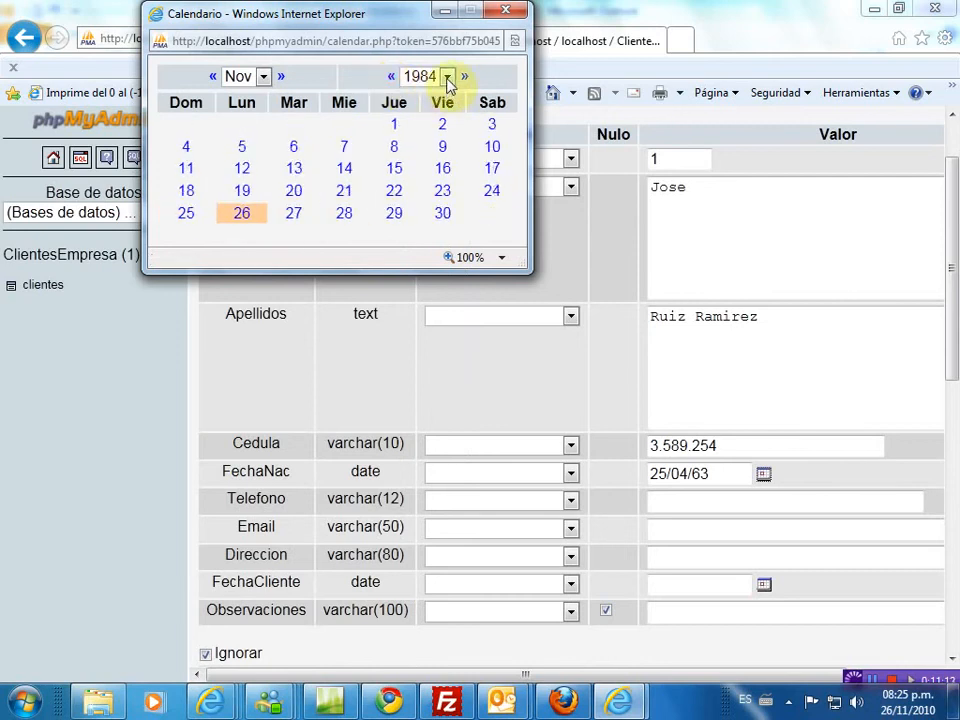
left_click(447, 77)
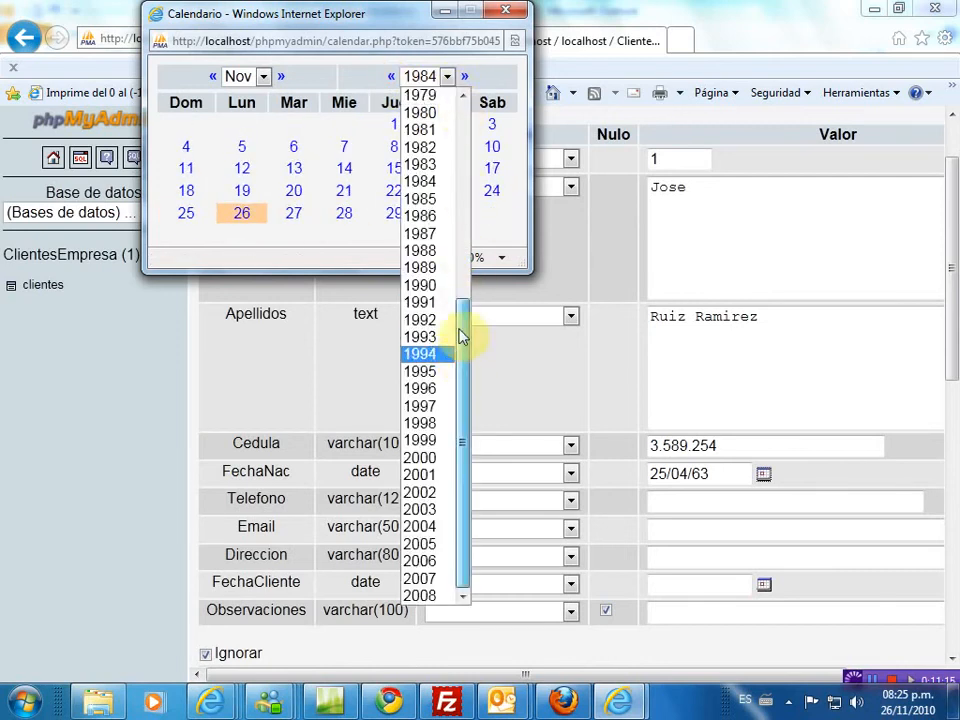
left_click_drag(461, 332, 458, 150)
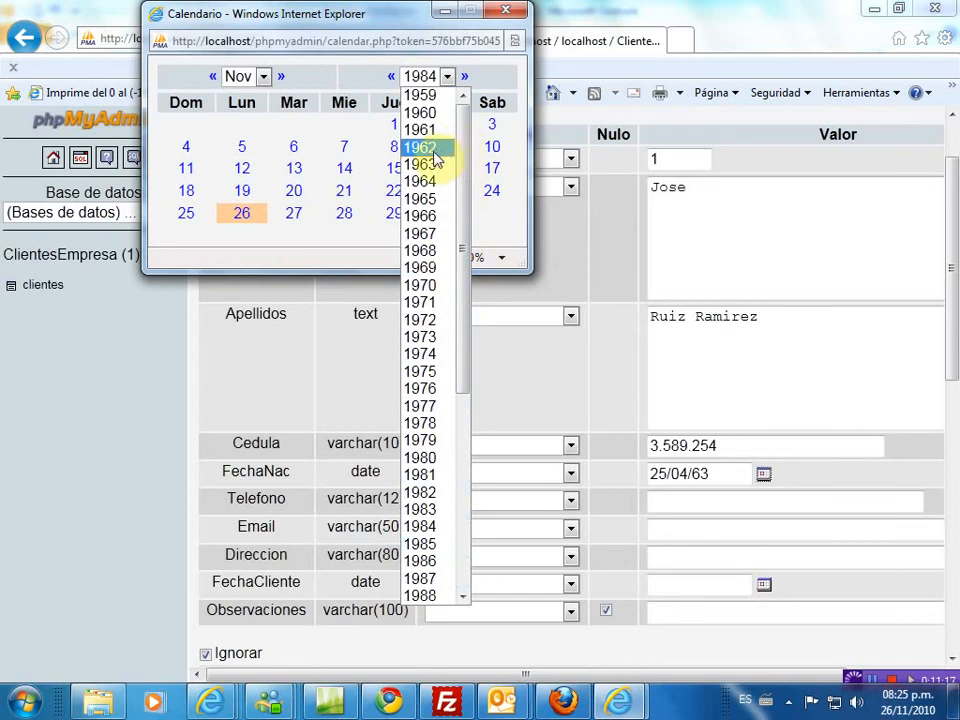
left_click(420, 164)
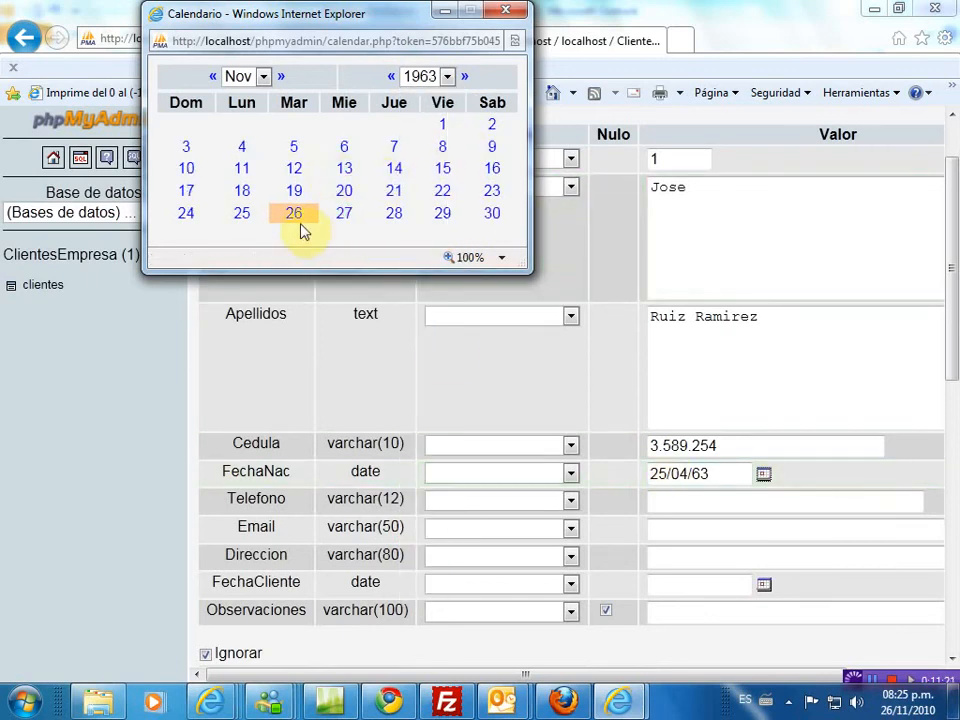
left_click(245, 216)
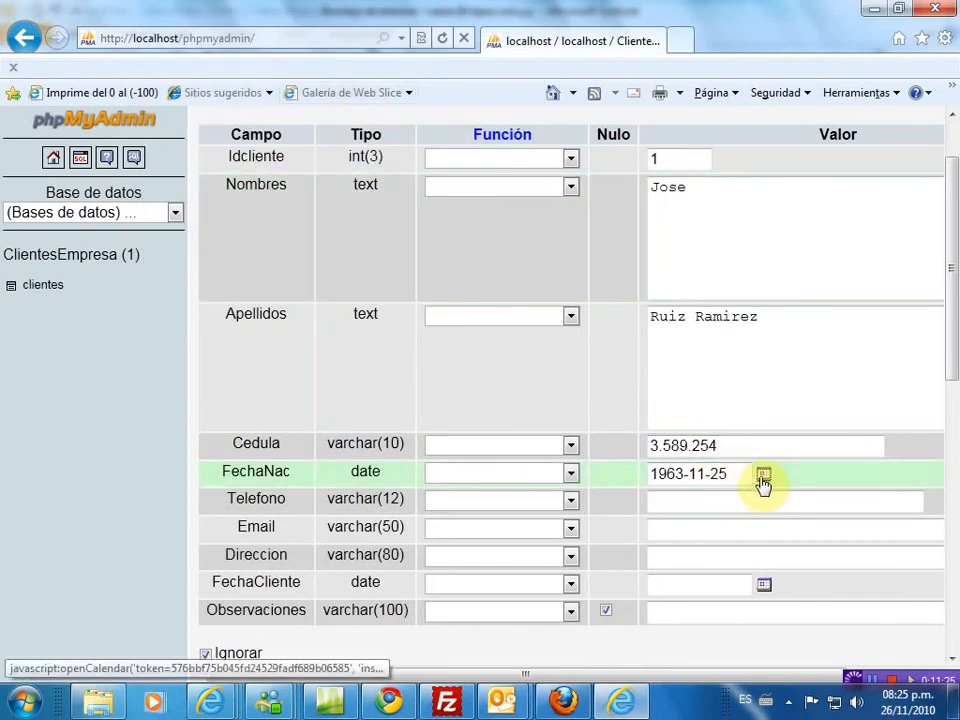
- Correct FechaNac's month to April so the date reads 1963-04-25
left_click(764, 477)
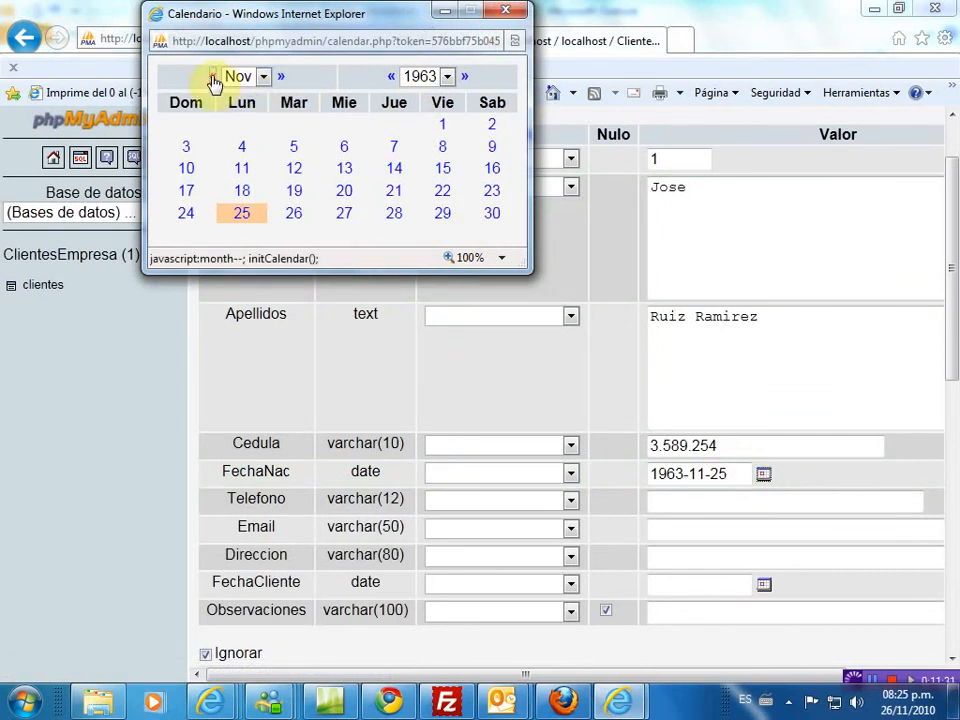
left_click(212, 78)
left_click(212, 78)
left_click(212, 78)
left_click(212, 78)
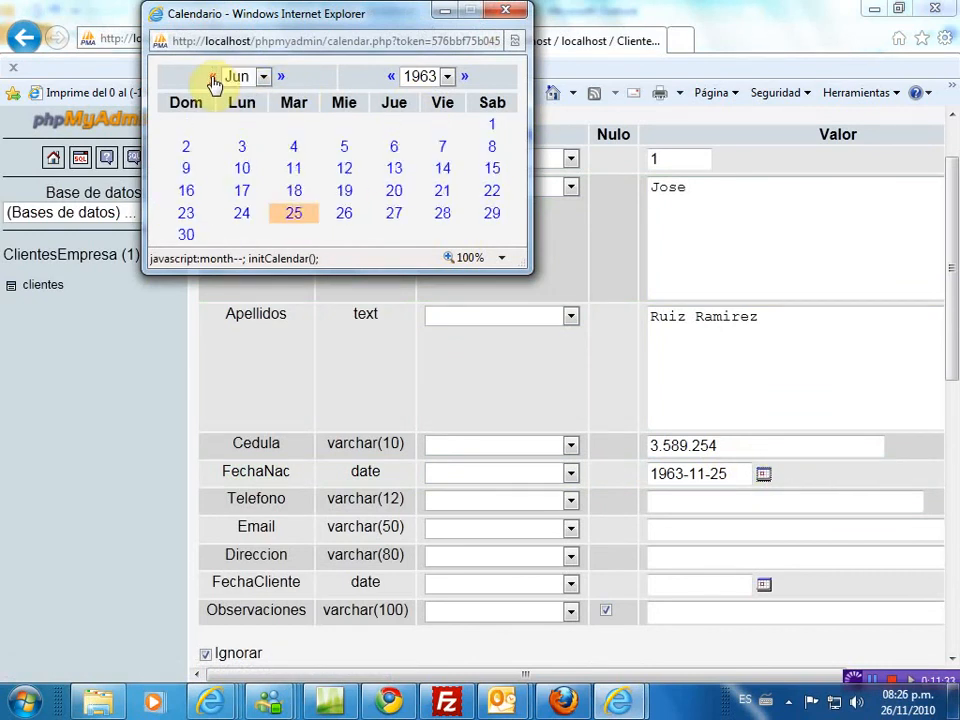
left_click(212, 78)
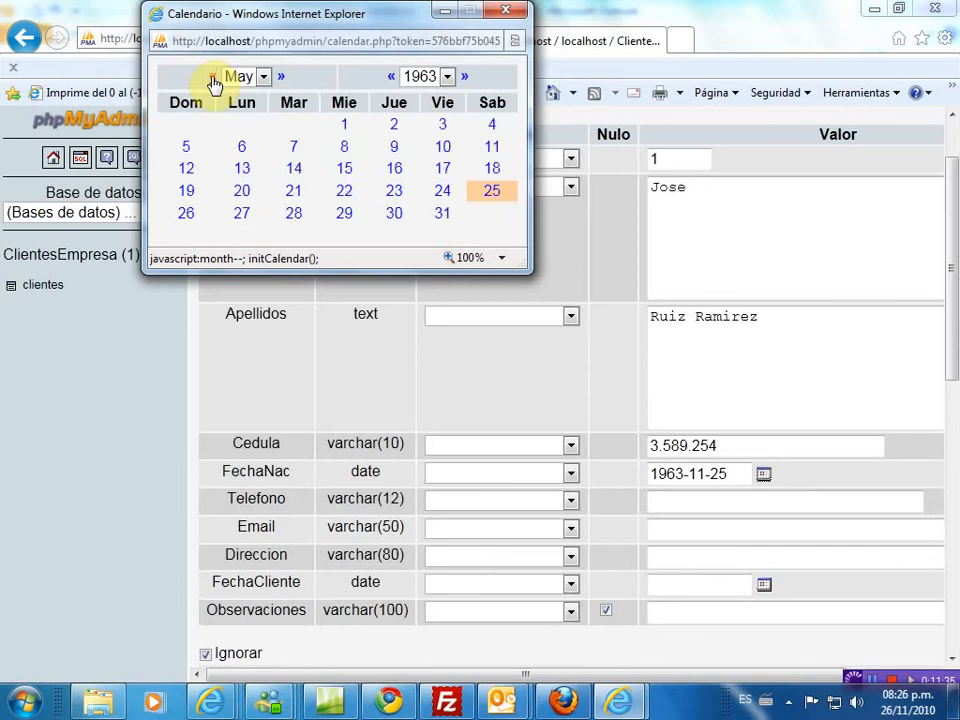
left_click(212, 78)
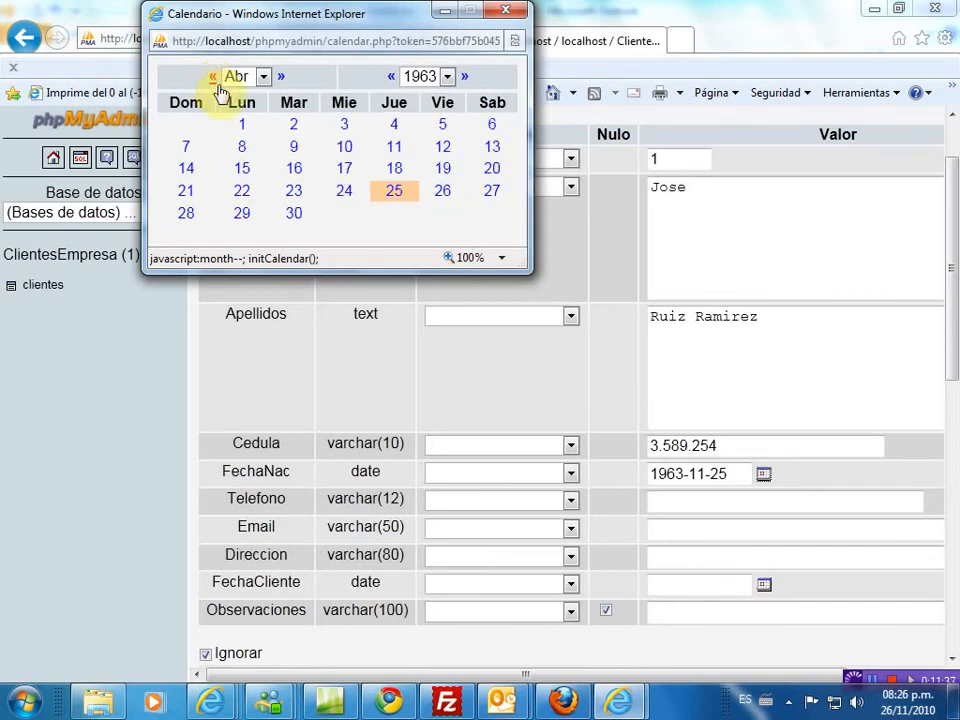
left_click(399, 195)
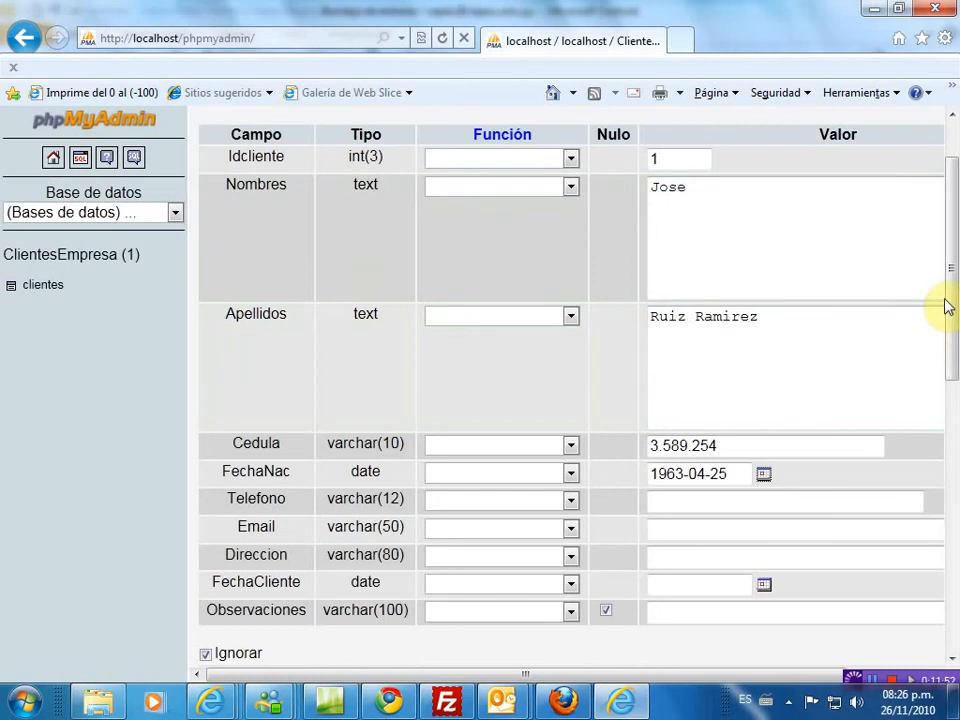
- Fill Telefono from the autocomplete suggestion and type the client's e-mail address
left_click_drag(950, 307, 941, 372)
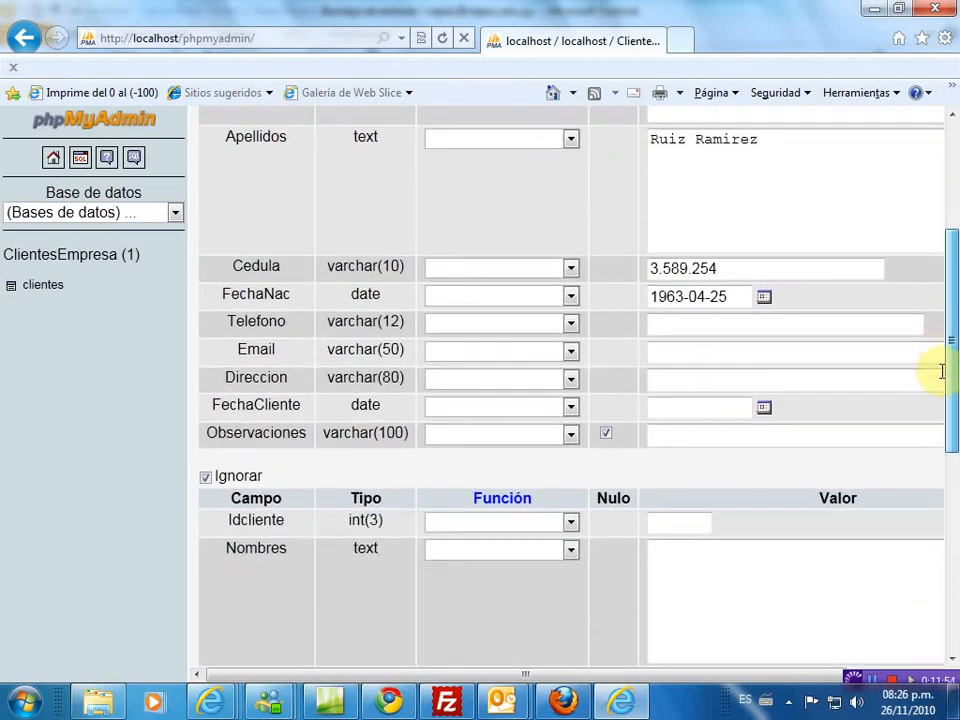
left_click(651, 322)
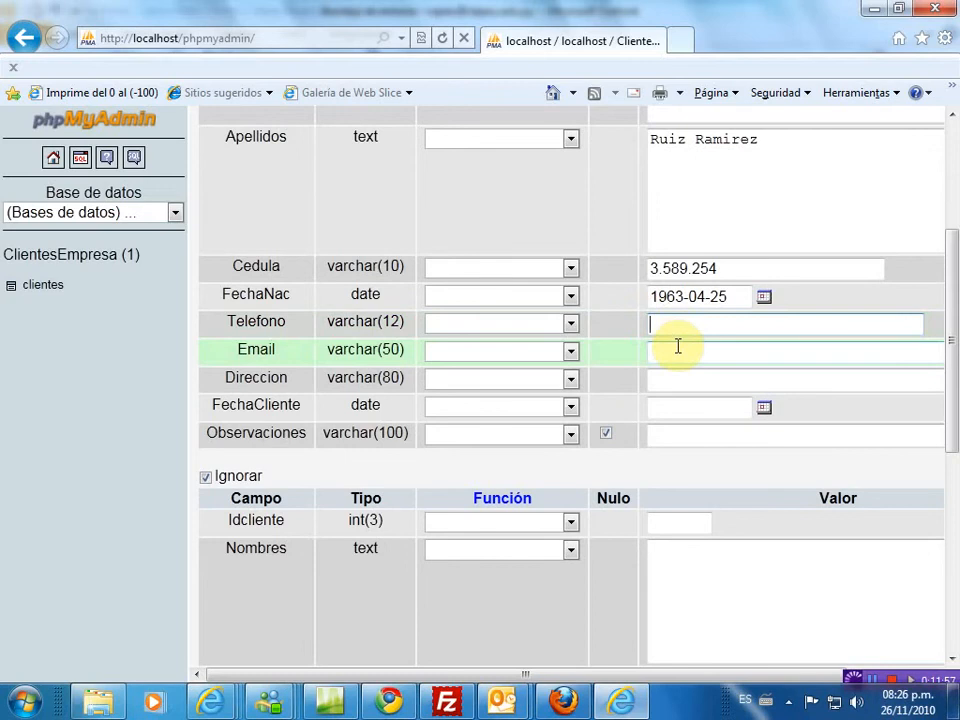
type("59")
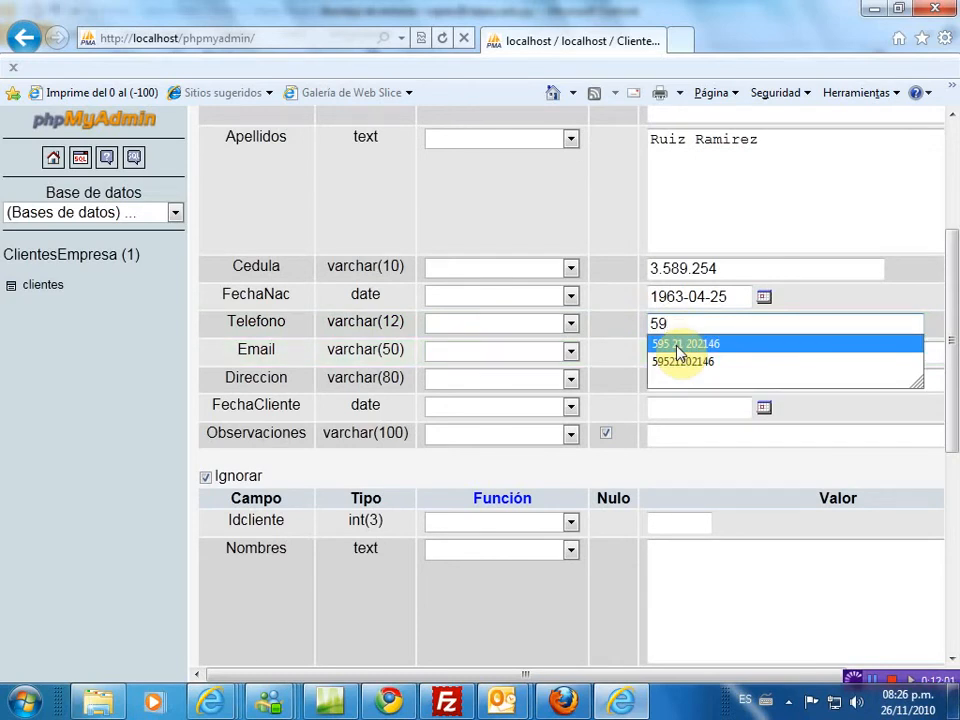
left_click(677, 344)
left_click(677, 348)
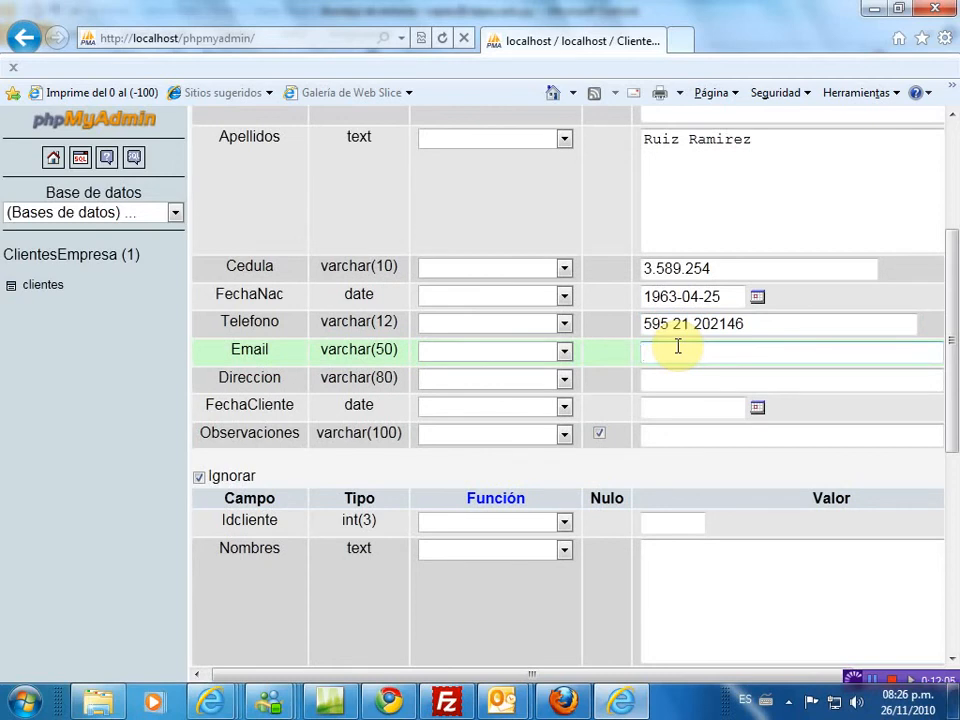
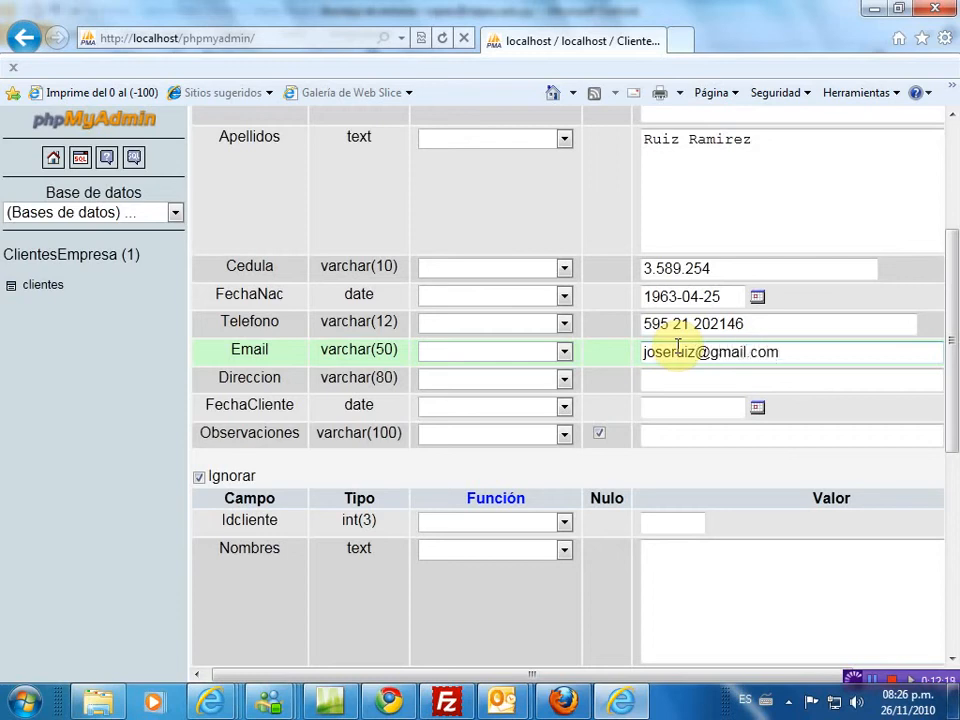
- Enter the client's street address in the Direccion field
left_click(675, 380)
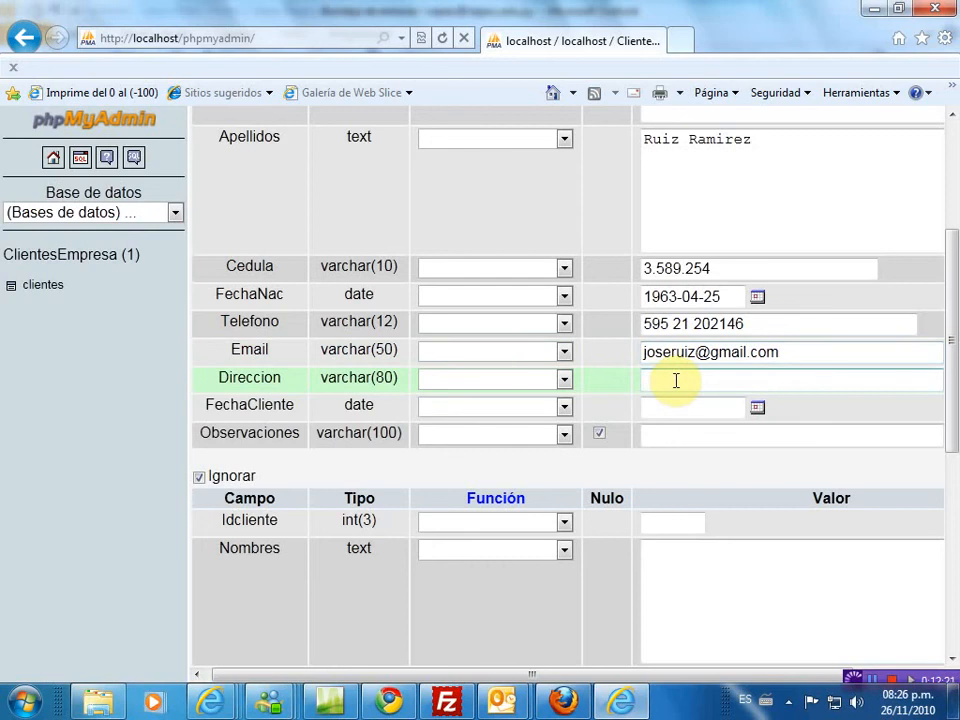
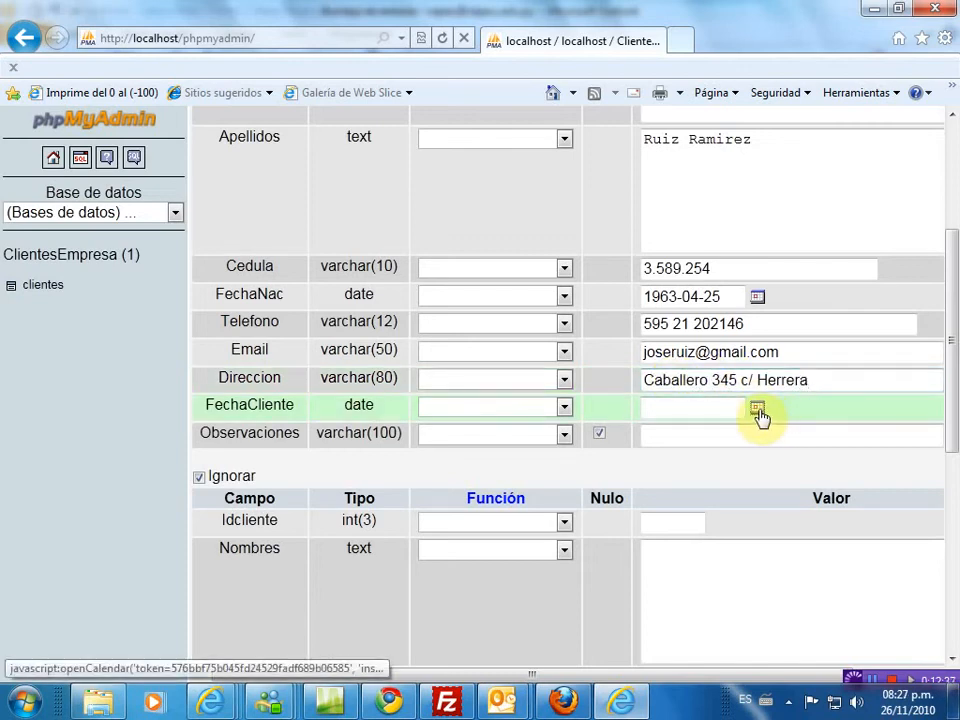
- Set FechaCliente to 2007-11-26 using the calendar
left_click(758, 410)
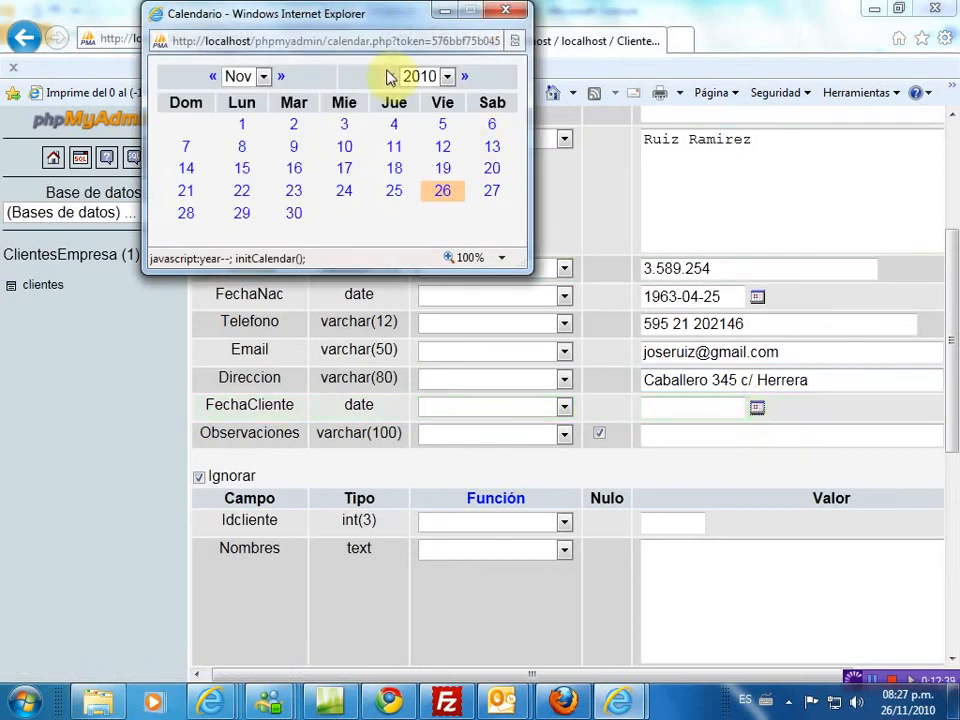
left_click(391, 77)
left_click(391, 77)
left_click(391, 77)
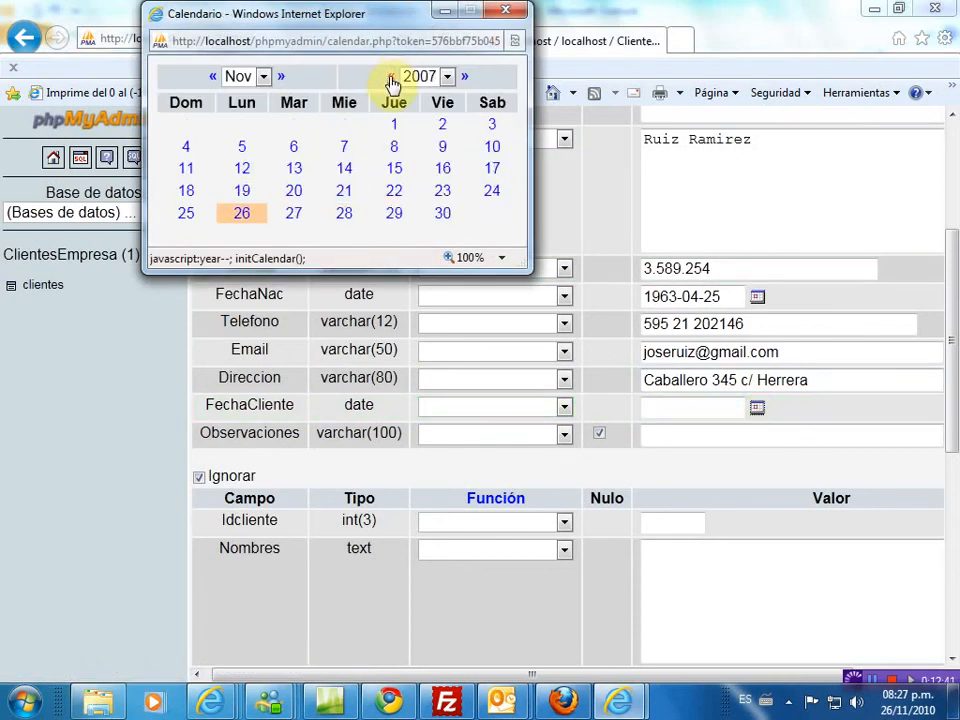
left_click(240, 218)
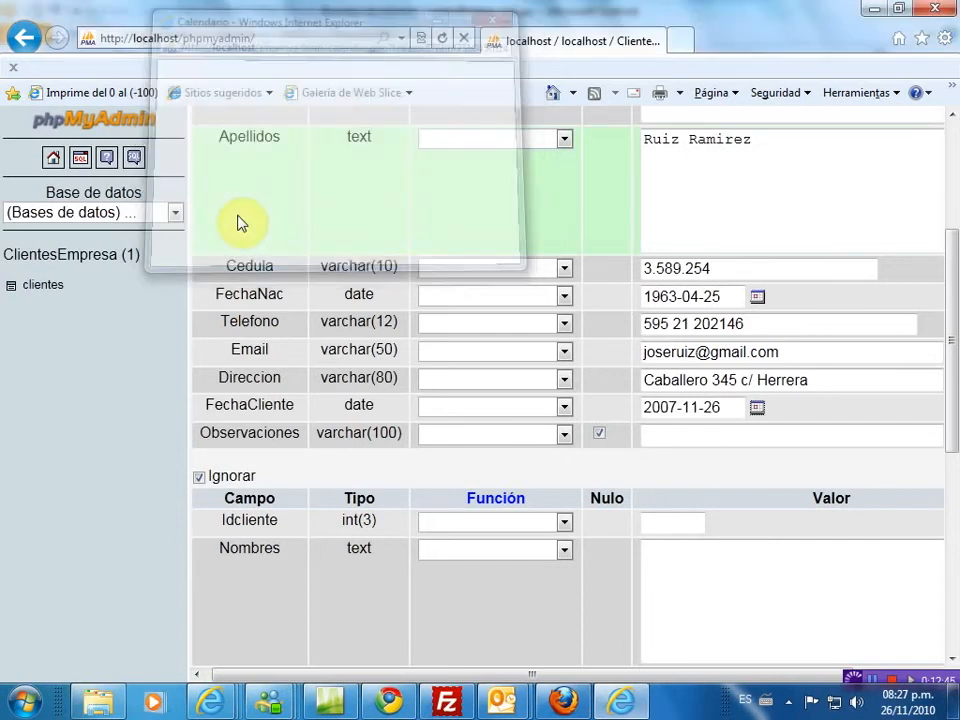
- Type 'Cliente Excelente' into the Observaciones field
left_click(686, 435)
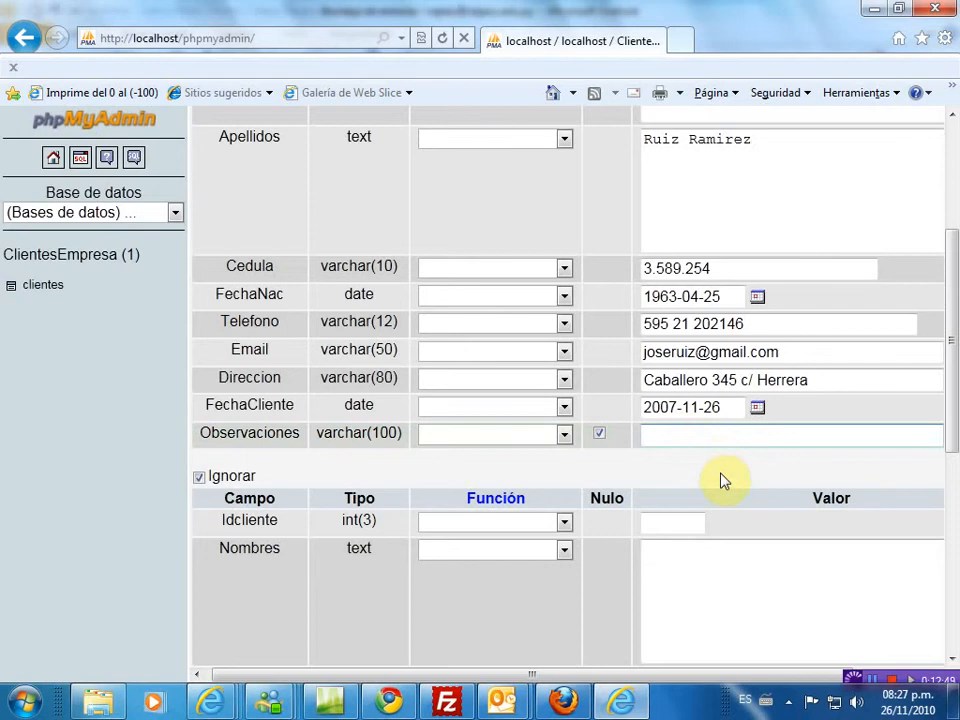
type("Cliente Excell")
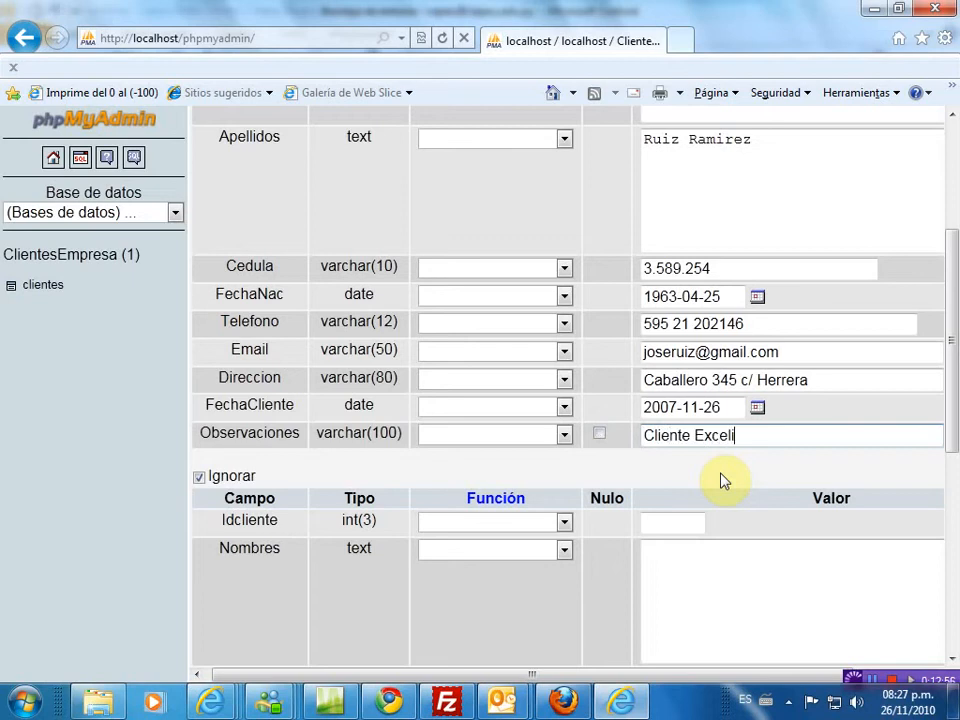
type("ente")
left_click_drag(956, 414, 955, 511)
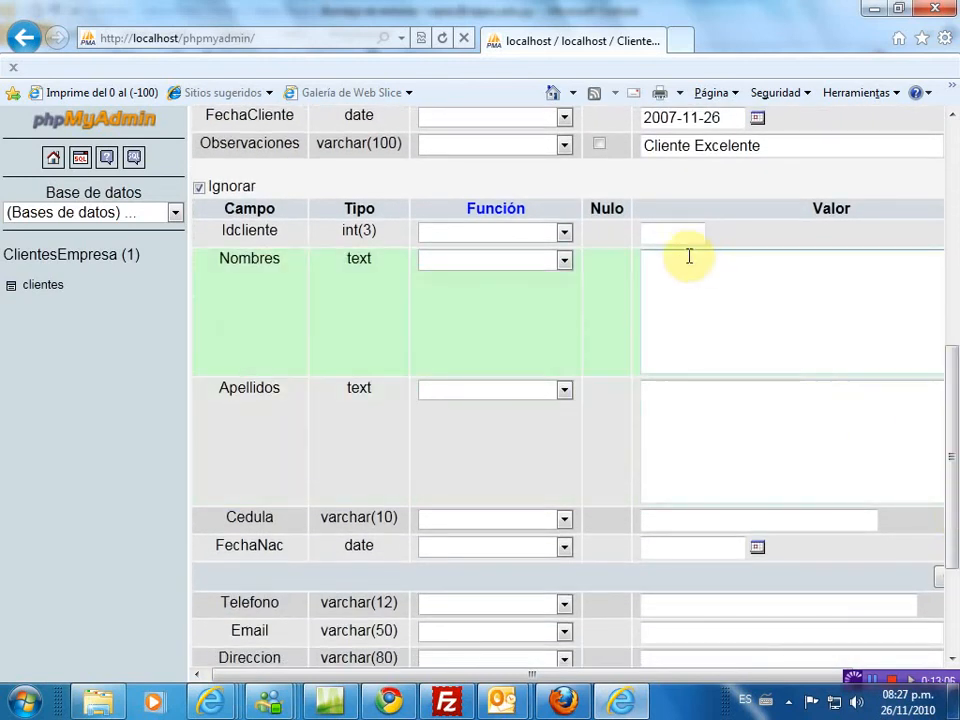
- Set the second row's Idcliente to 2 and enter the client's first name
left_click(681, 240)
type("2")
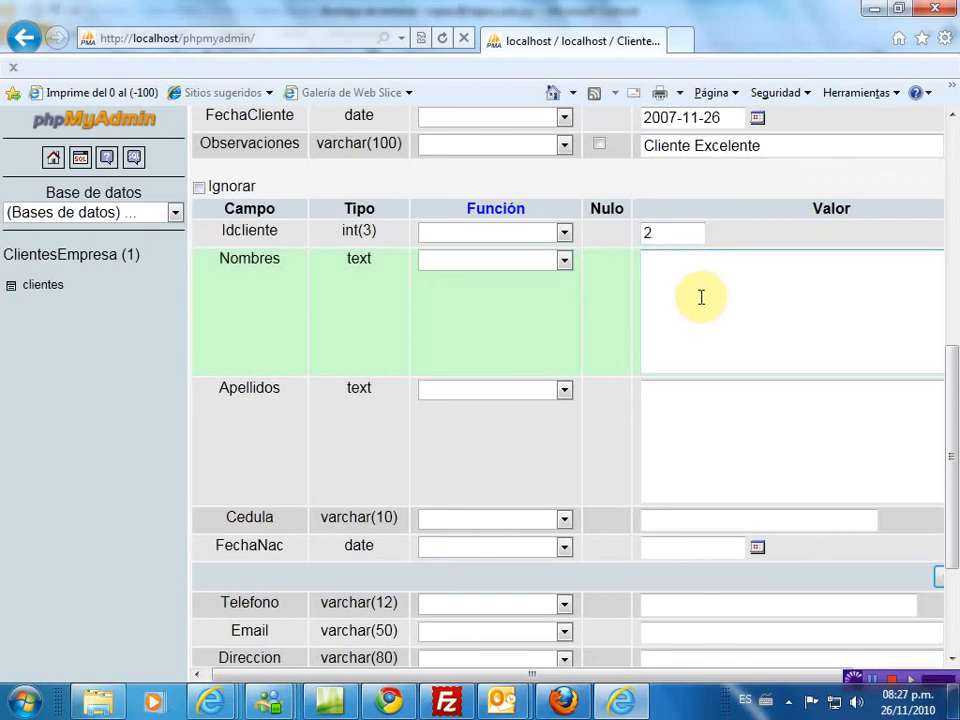
left_click(701, 297)
type("Jorge")
- Enter the second client's surnames and Cedula ID number
left_click(640, 398)
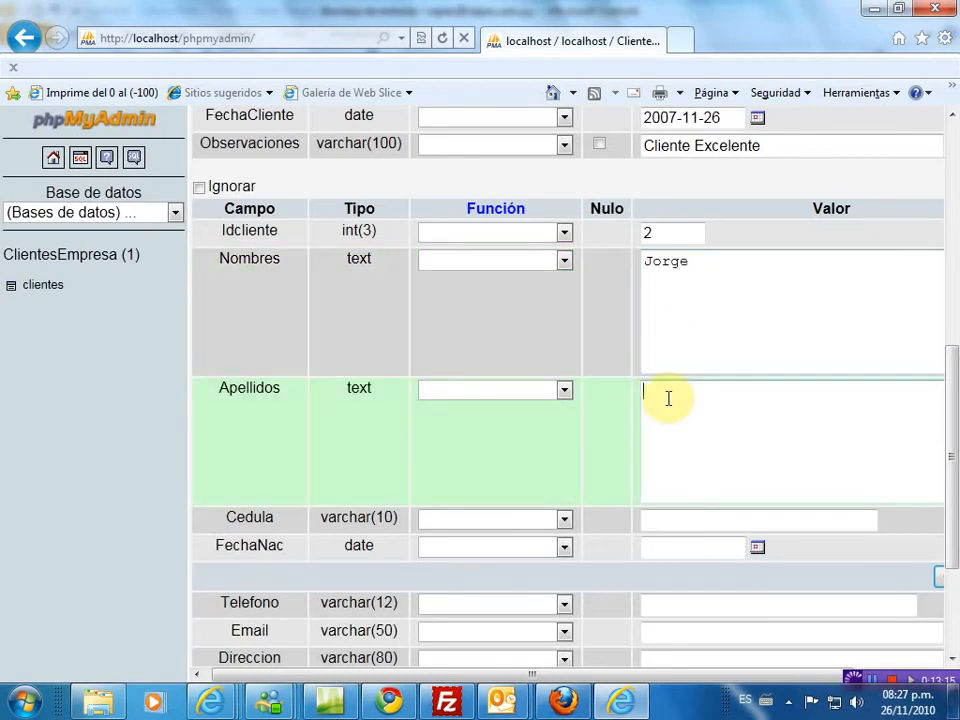
left_click(665, 522)
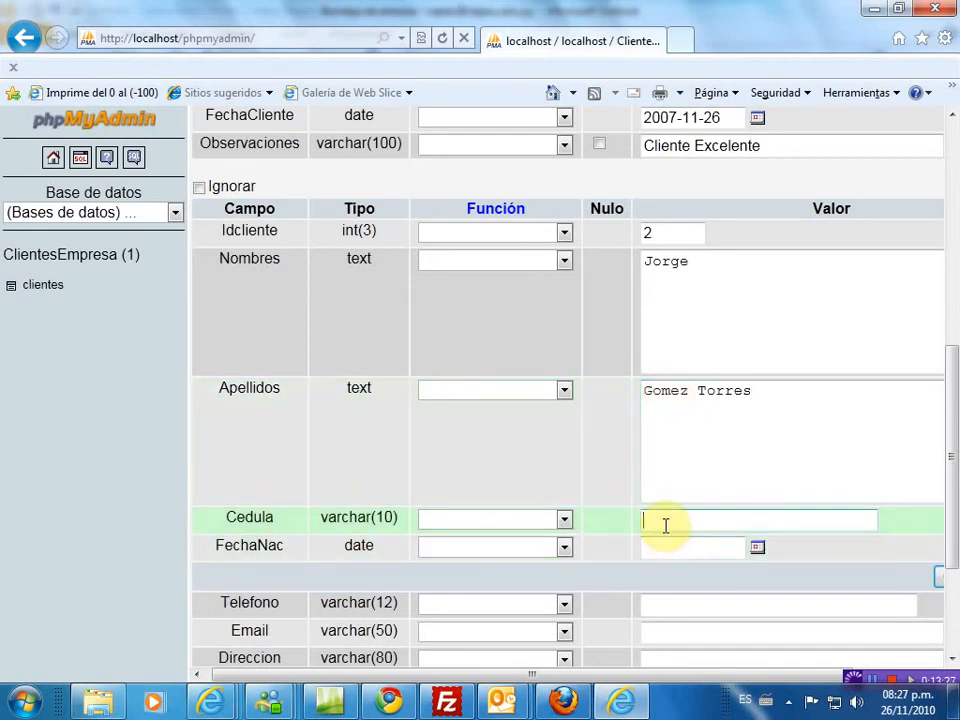
- Choose 1985 and day 20 in the FechaNac calendar, giving 1985-11-20
left_click(758, 550)
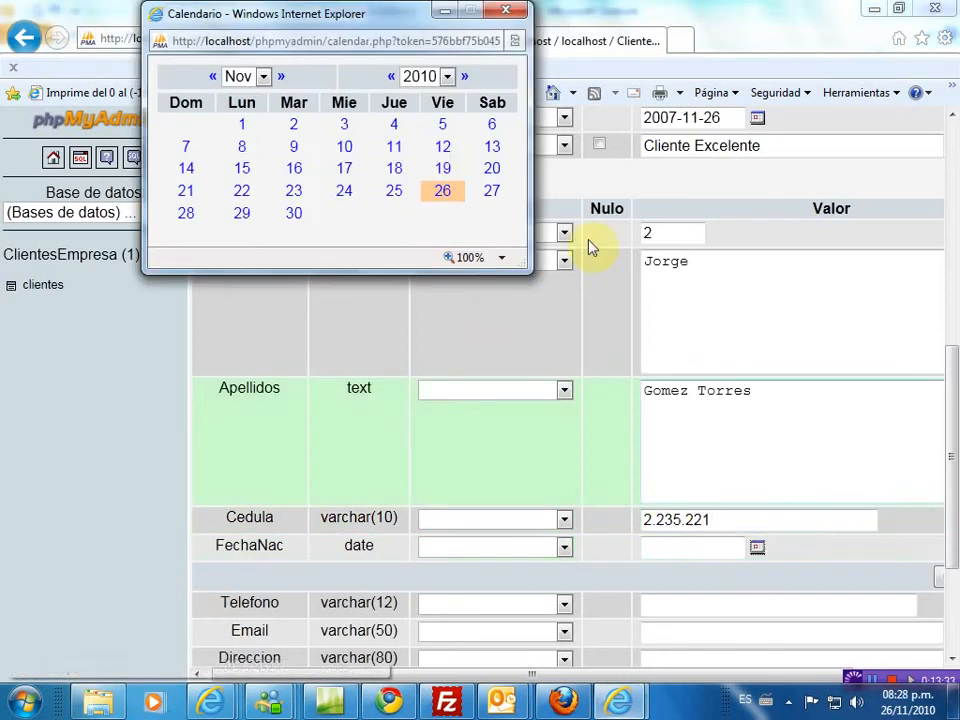
left_click(447, 78)
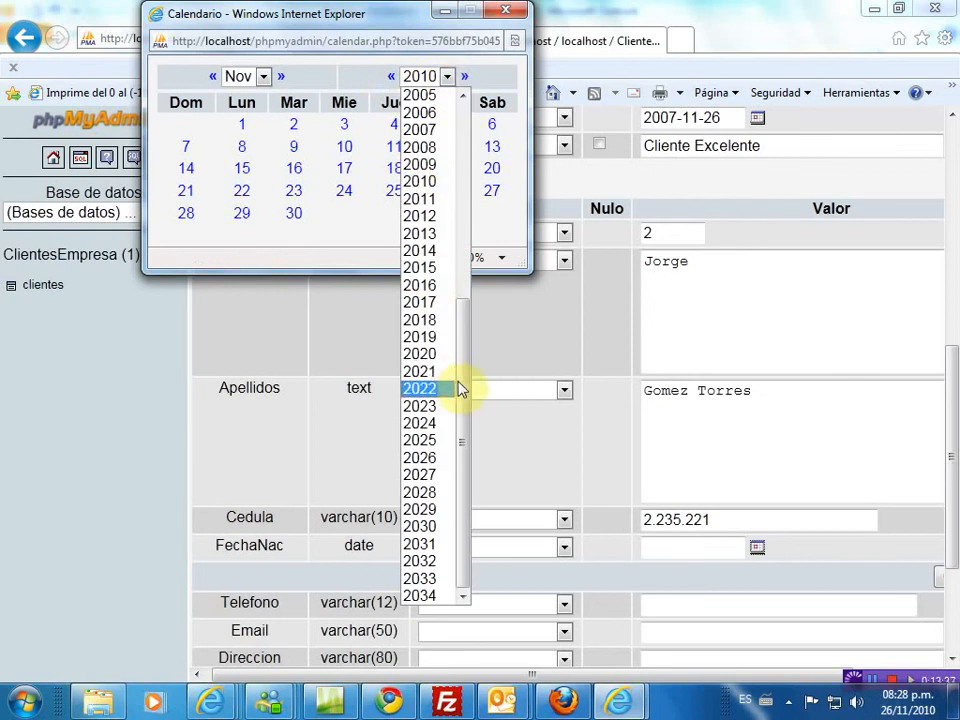
left_click_drag(463, 386, 473, 186)
left_click(433, 96)
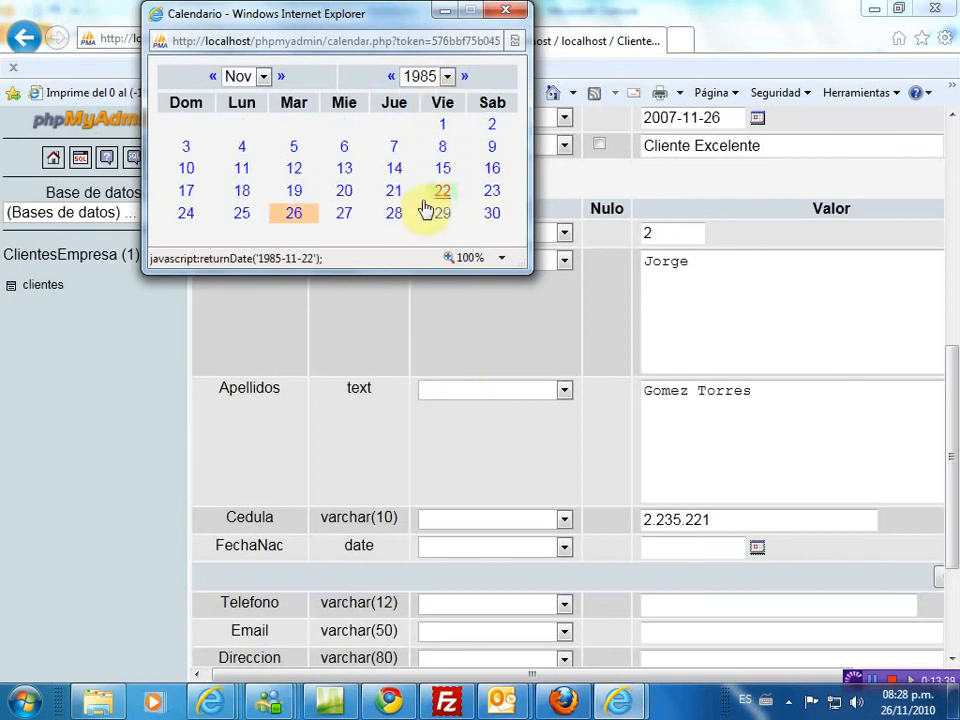
left_click(345, 192)
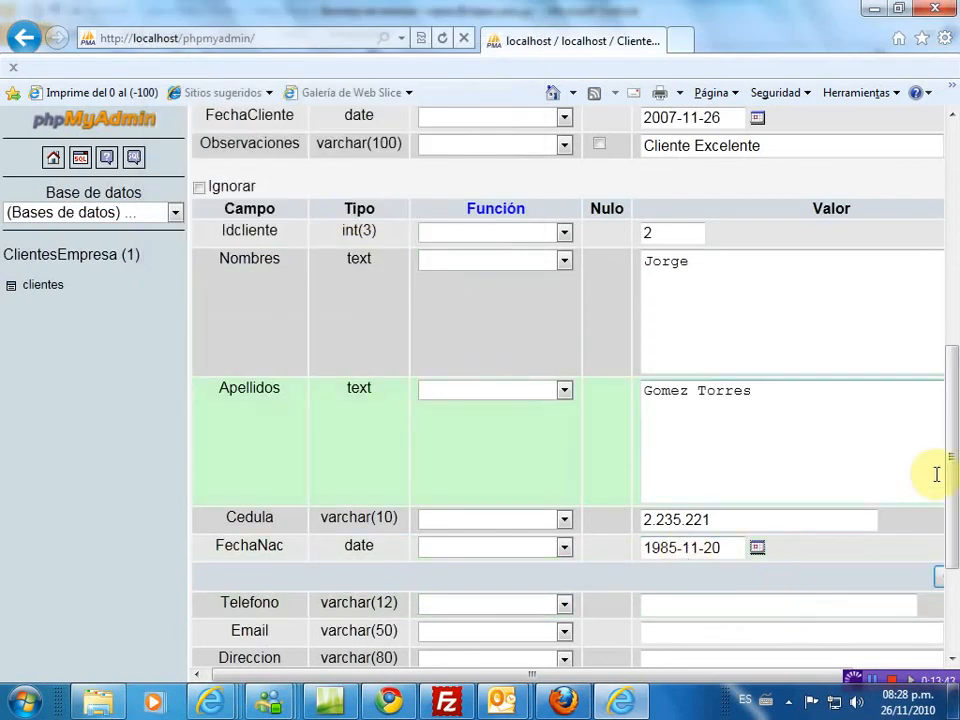
left_click_drag(953, 471, 950, 568)
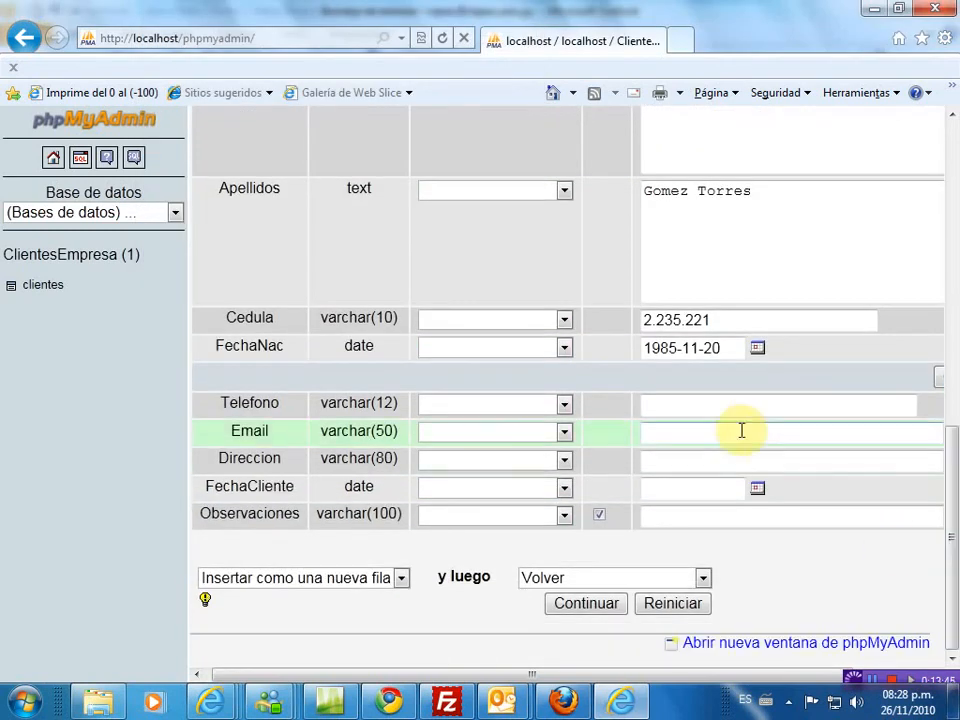
- Enter the second client's phone number, e-mail and street address, fixing typos
left_click(721, 408)
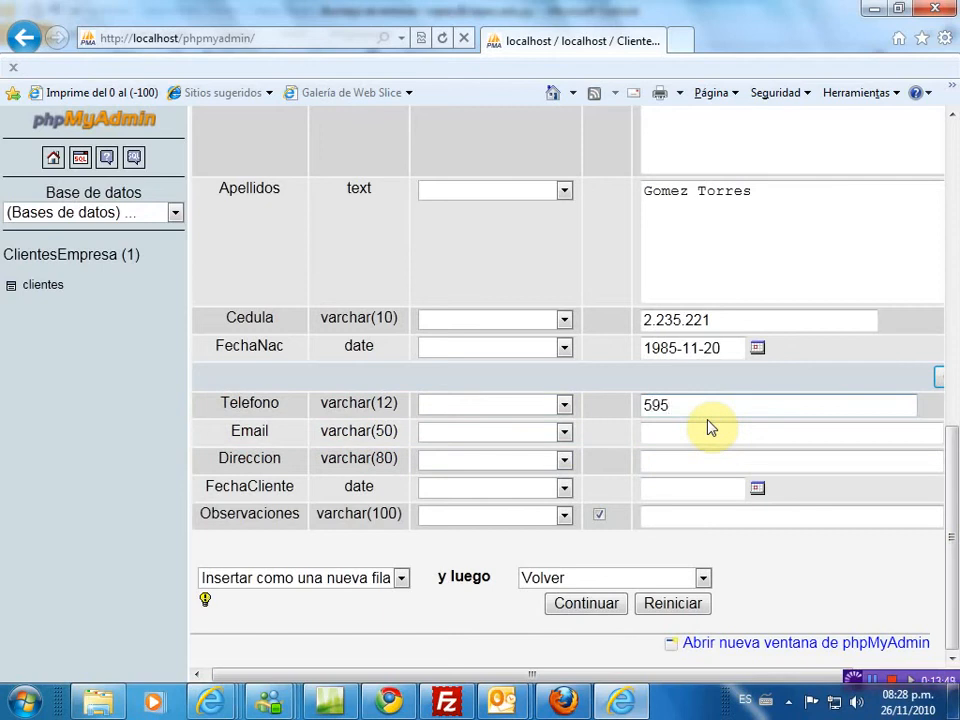
left_click(702, 428)
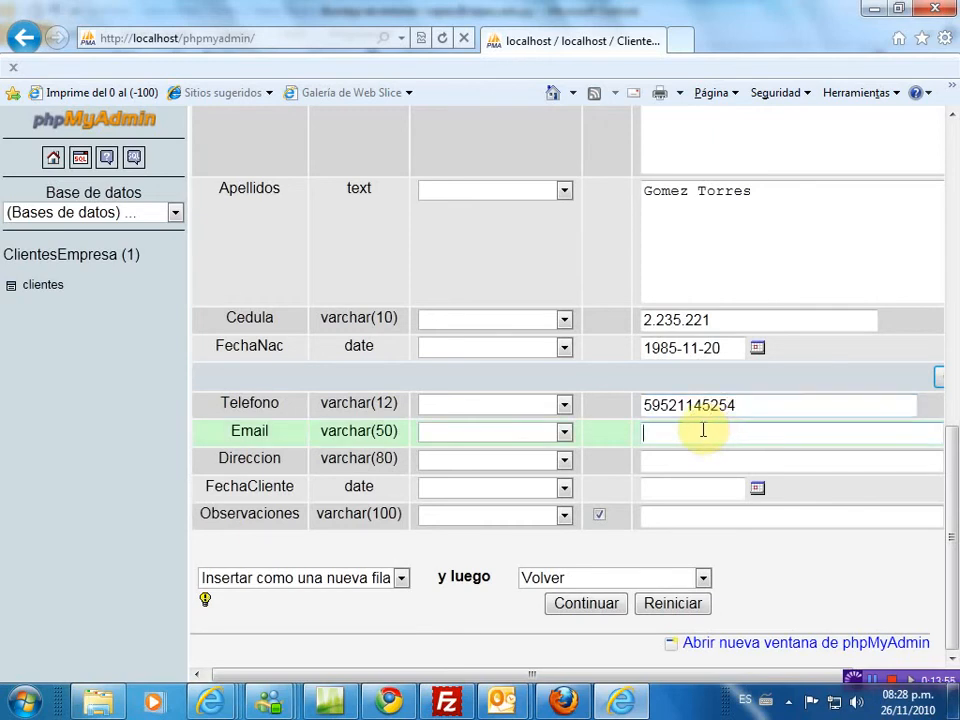
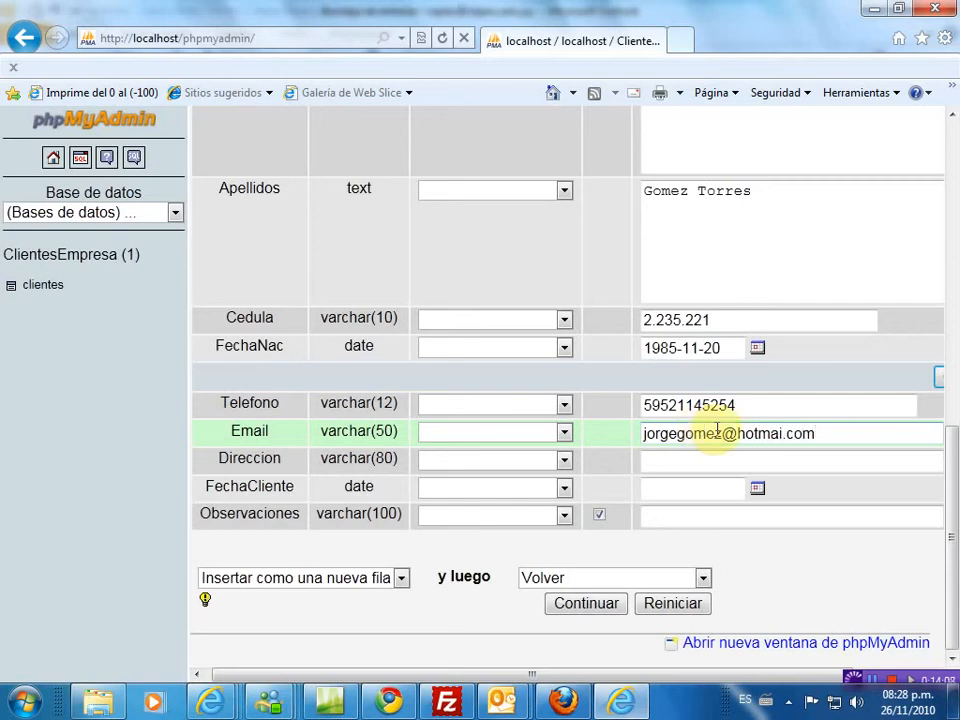
key("Left")
key("Left")
key("Left")
key("Left")
type("l")
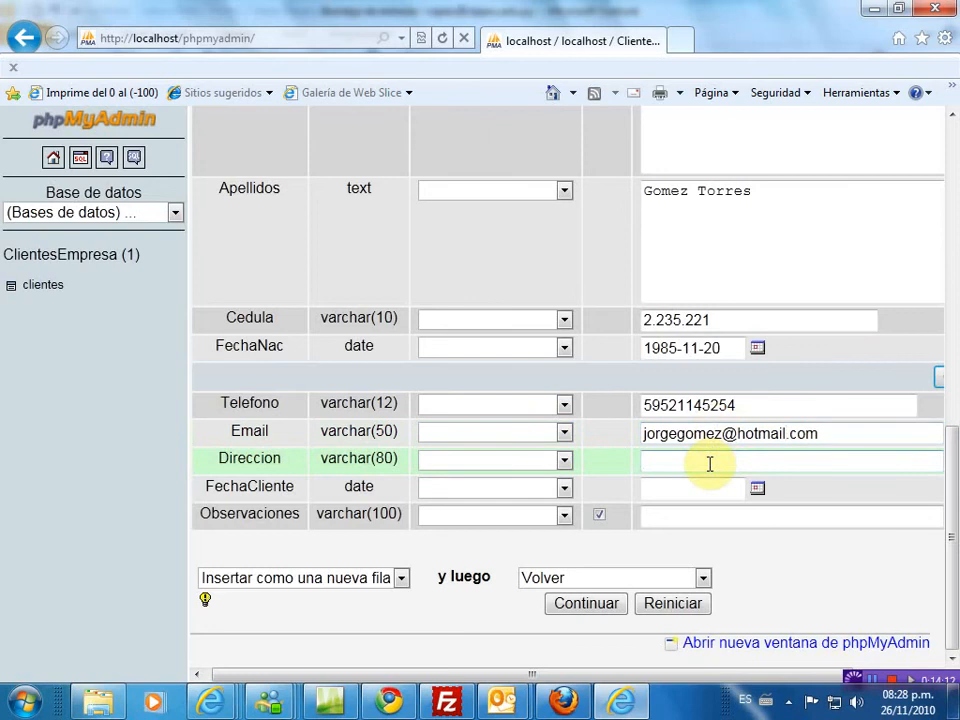
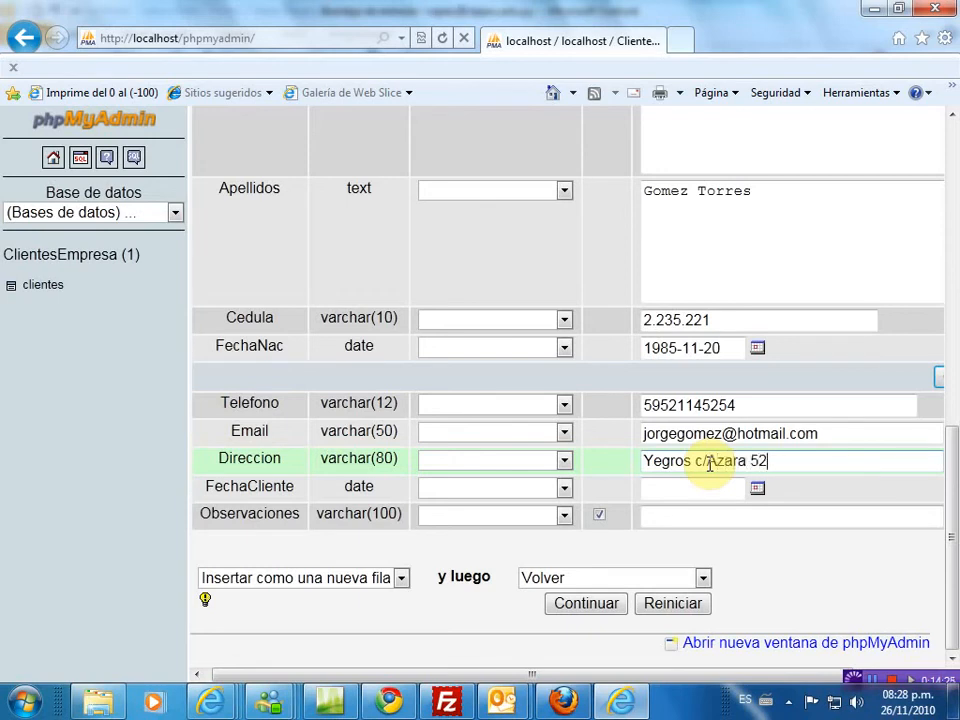
- Set FechaCliente to 2006-11-16 with the calendar popup
left_click(757, 489)
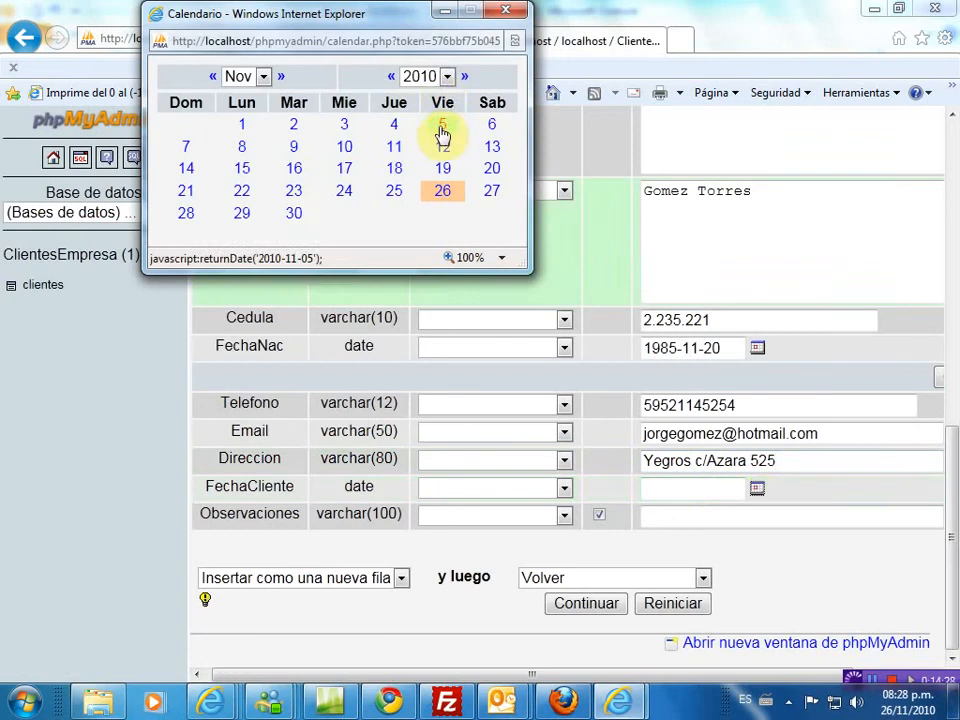
left_click(390, 77)
left_click(390, 77)
left_click(390, 77)
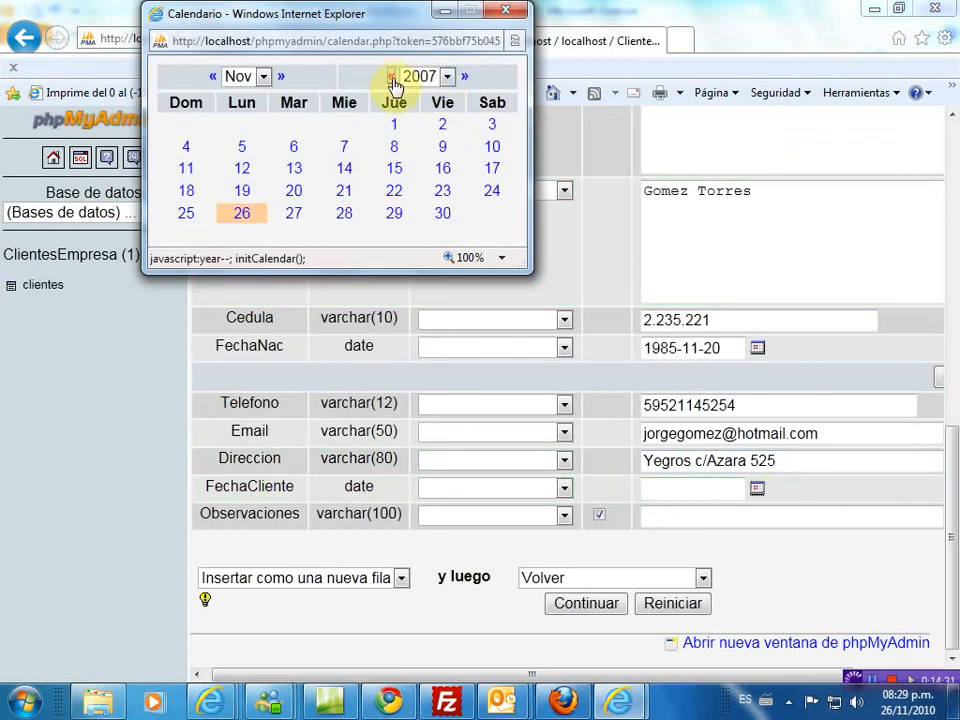
left_click(390, 77)
left_click(395, 172)
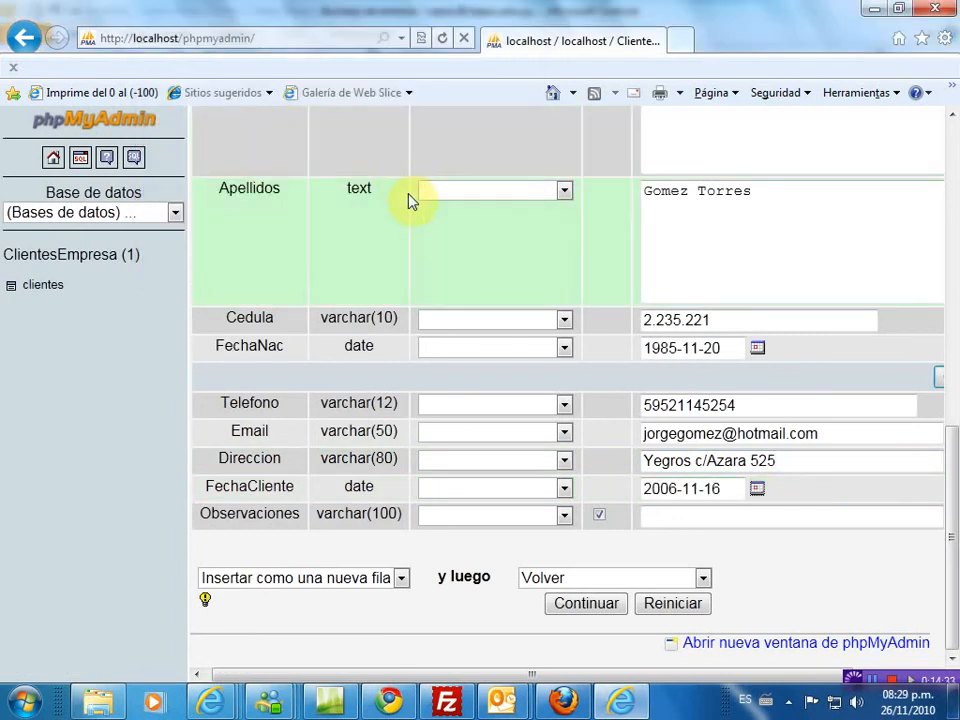
- Type 'Cliente Esporadico' into the Observaciones field
left_click(663, 525)
type("Cliente")
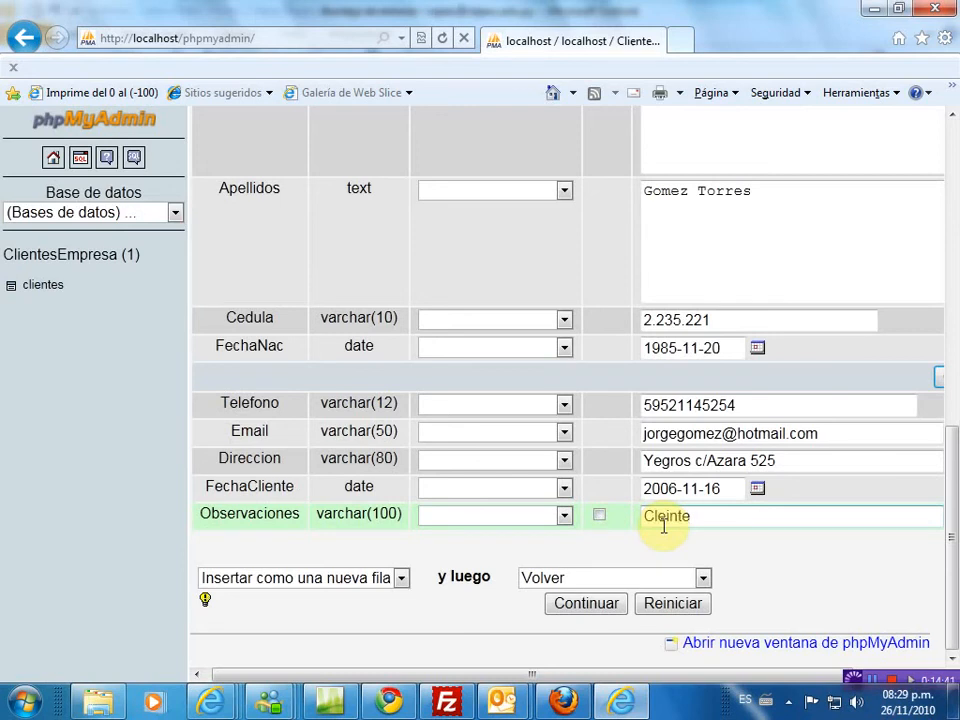
key("BackSpace")
type("e")
key("Right")
key("Right")
type("Esporadico")
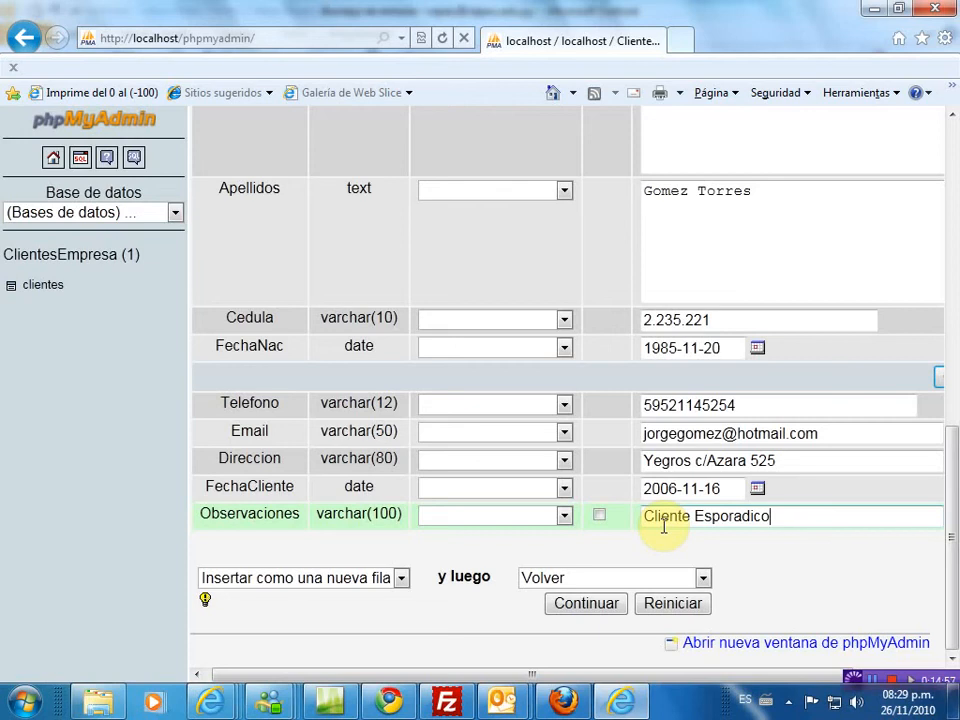
- Submit the insert form with Continuar to save the second client
left_click(588, 604)
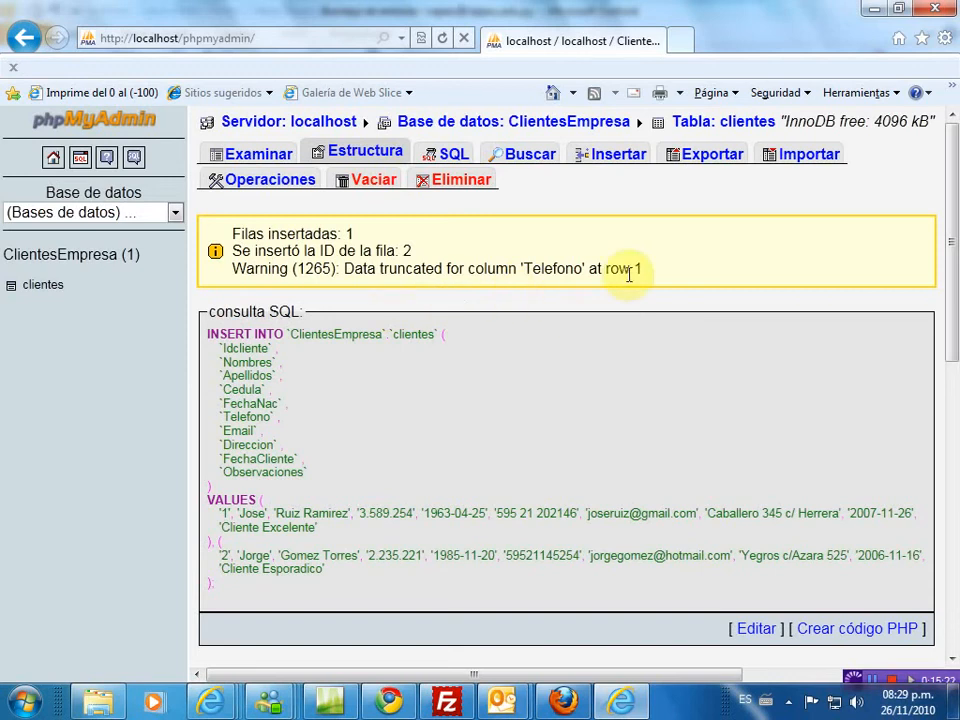
- Browse the clientes table and check both records, Idcliente 1 and 2
left_click(278, 158)
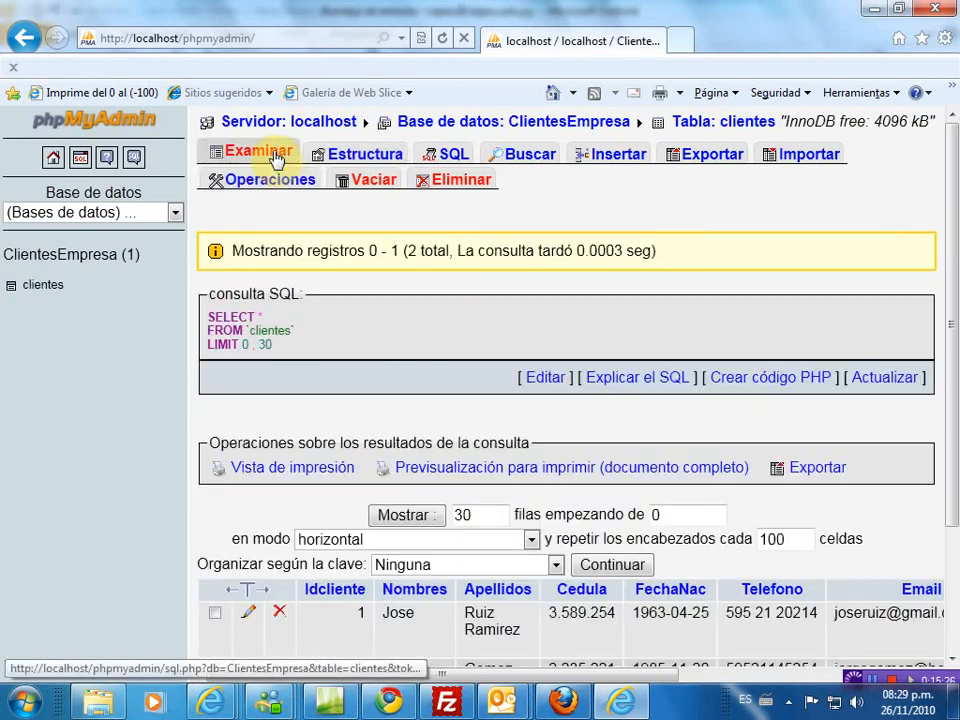
scroll(484, 444, "down", 3)
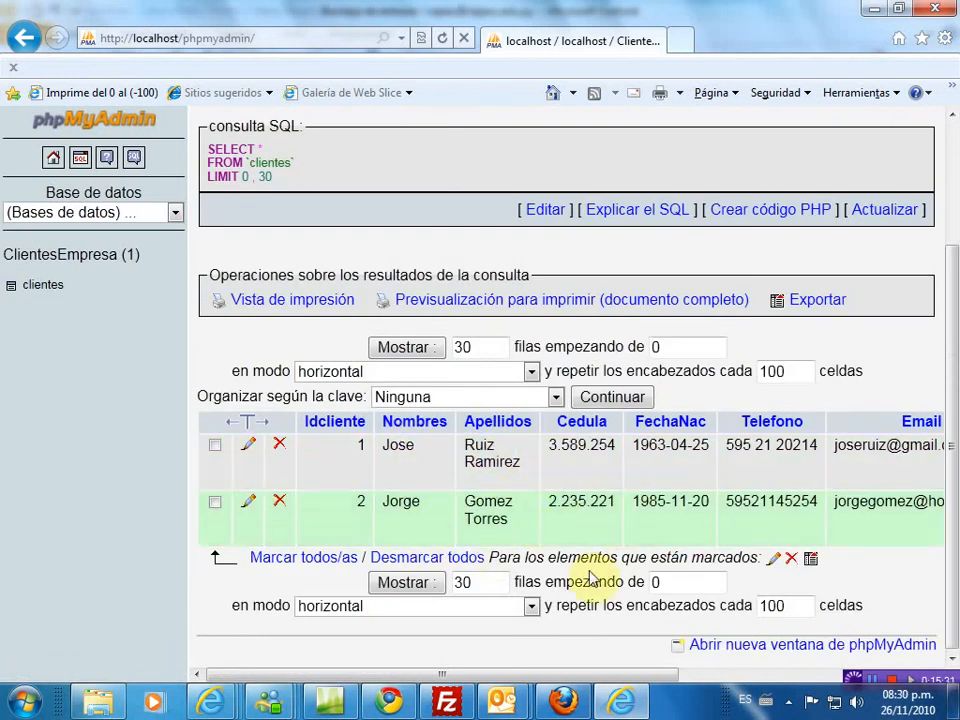
left_click_drag(551, 677, 510, 700)
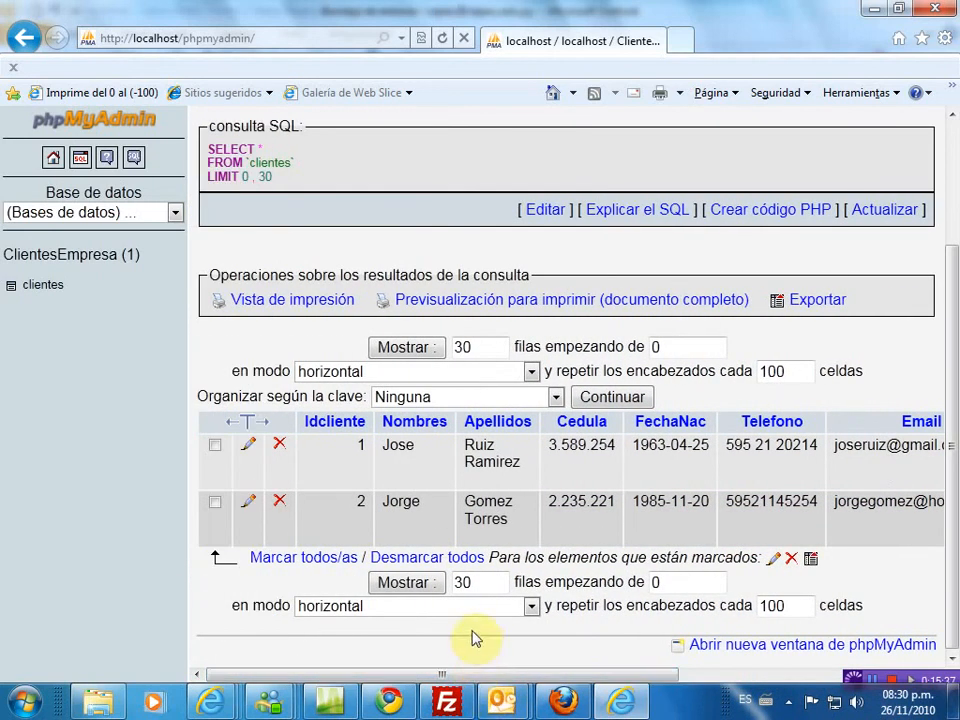
scroll(476, 638, "up", 2)
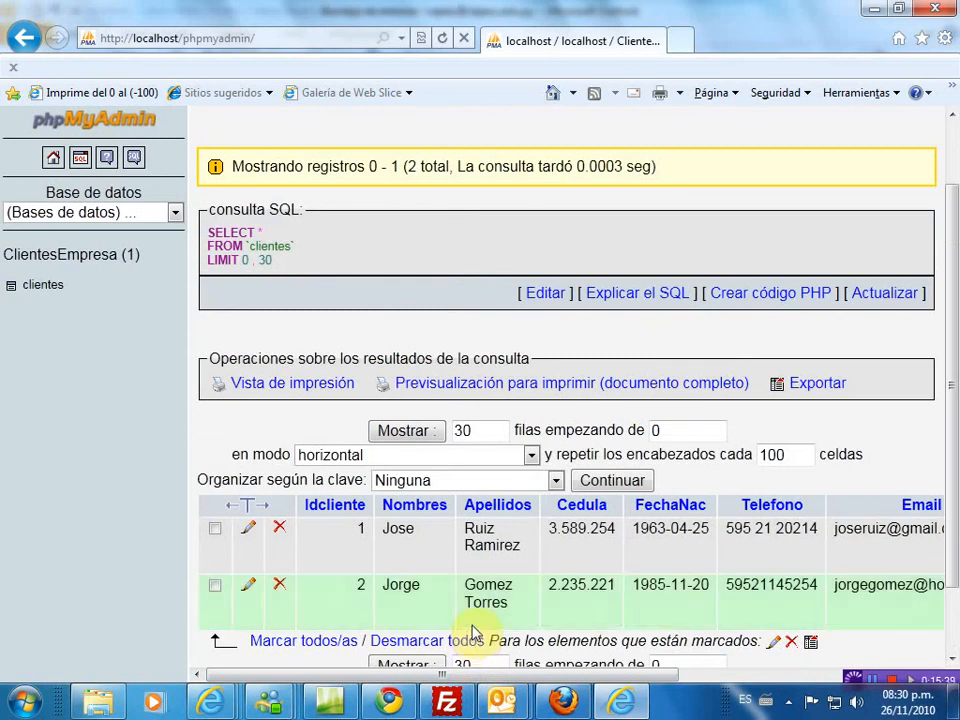
scroll(475, 630, "down", 2)
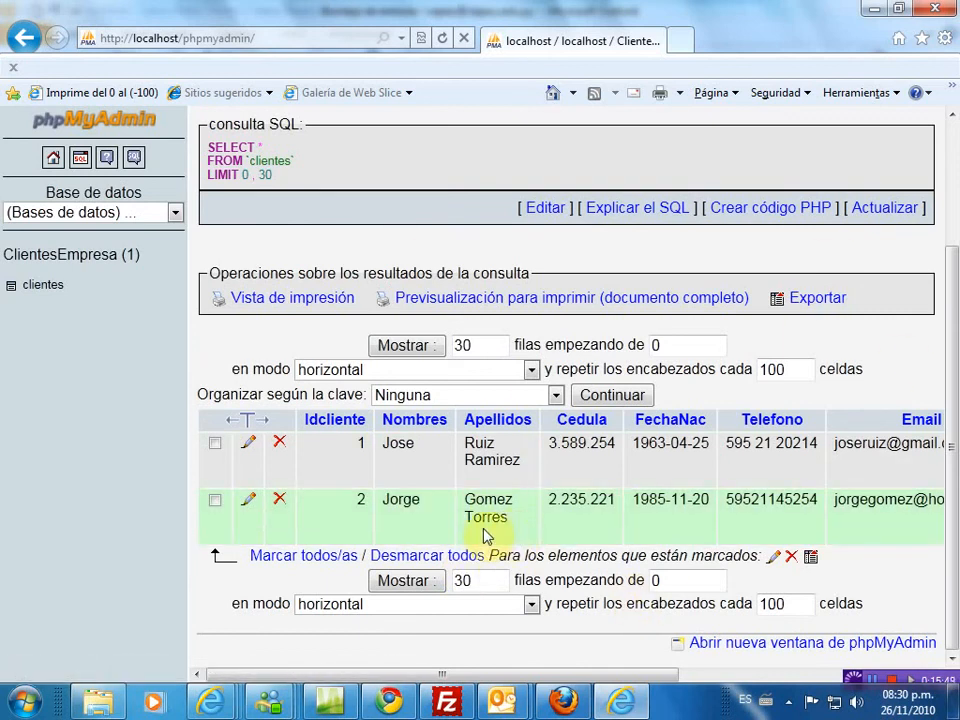
left_click_drag(956, 339, 955, 200)
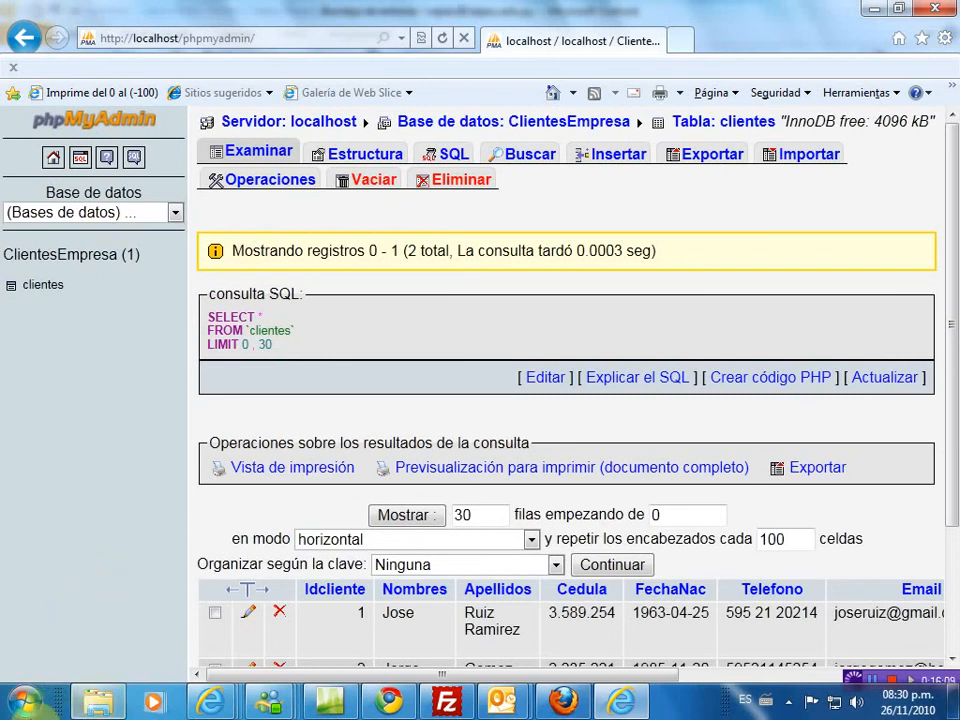
- Launch Dreamweaver CS3 and make WALTER the active site via Administrar sitios
left_click(25, 706)
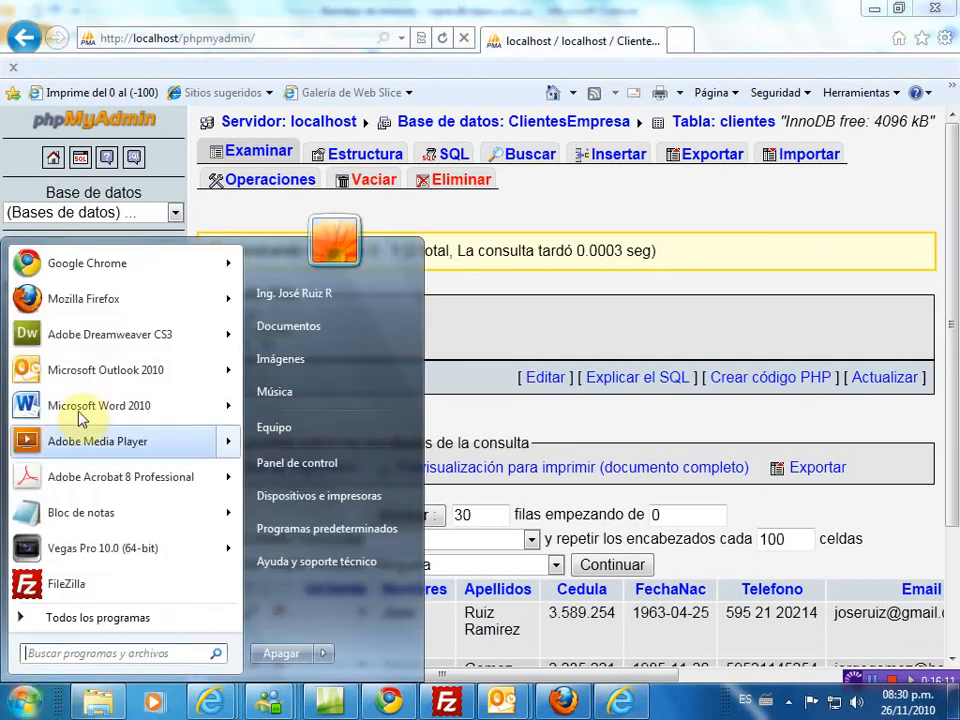
left_click(100, 334)
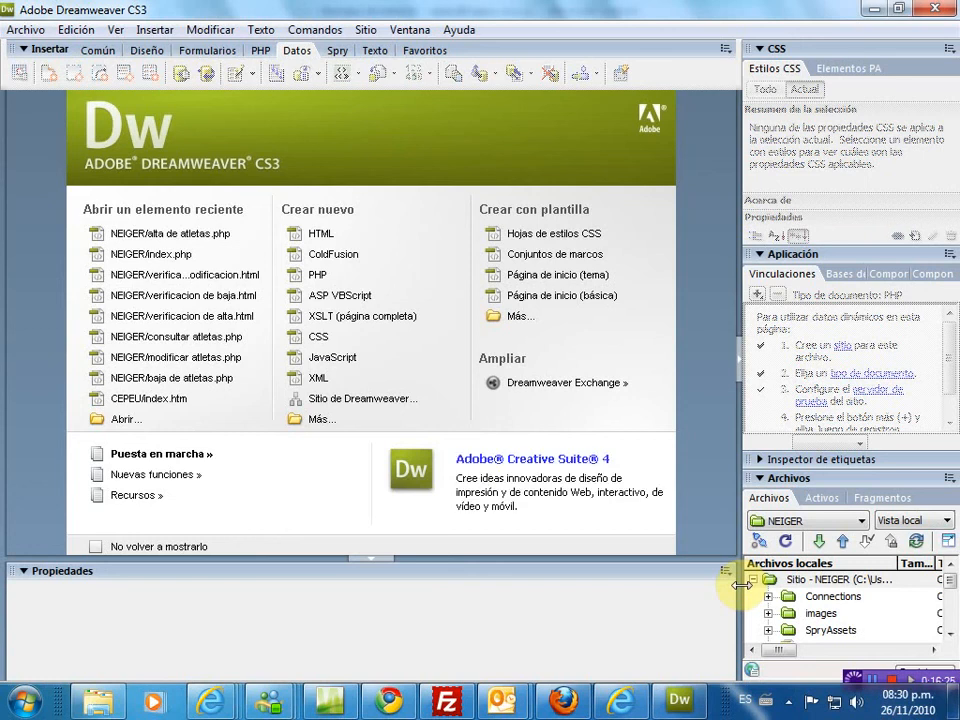
left_click(366, 31)
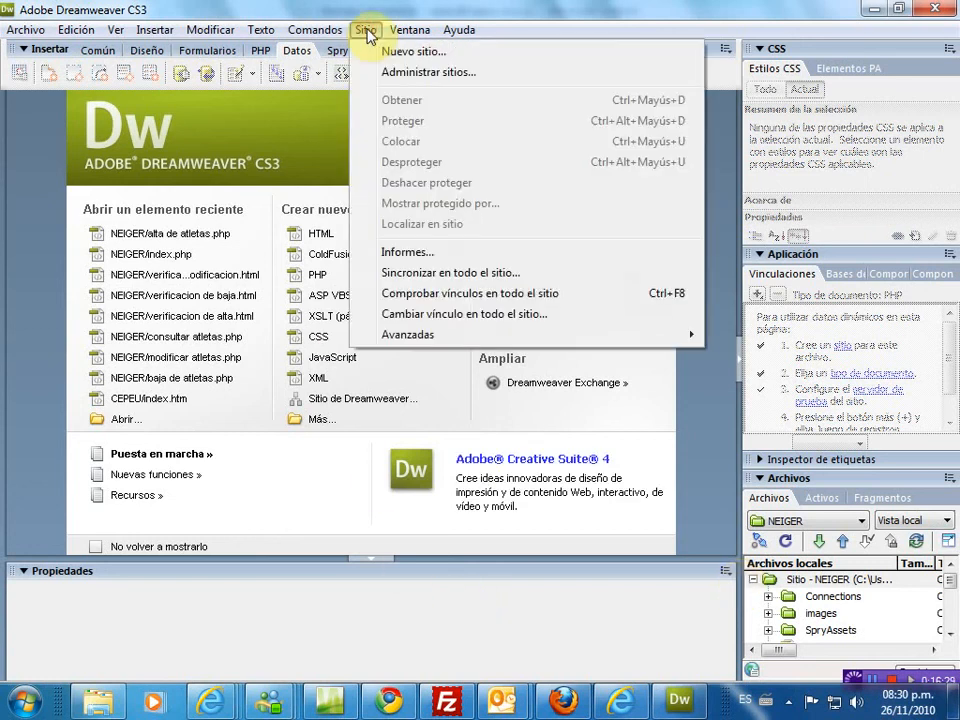
left_click(398, 74)
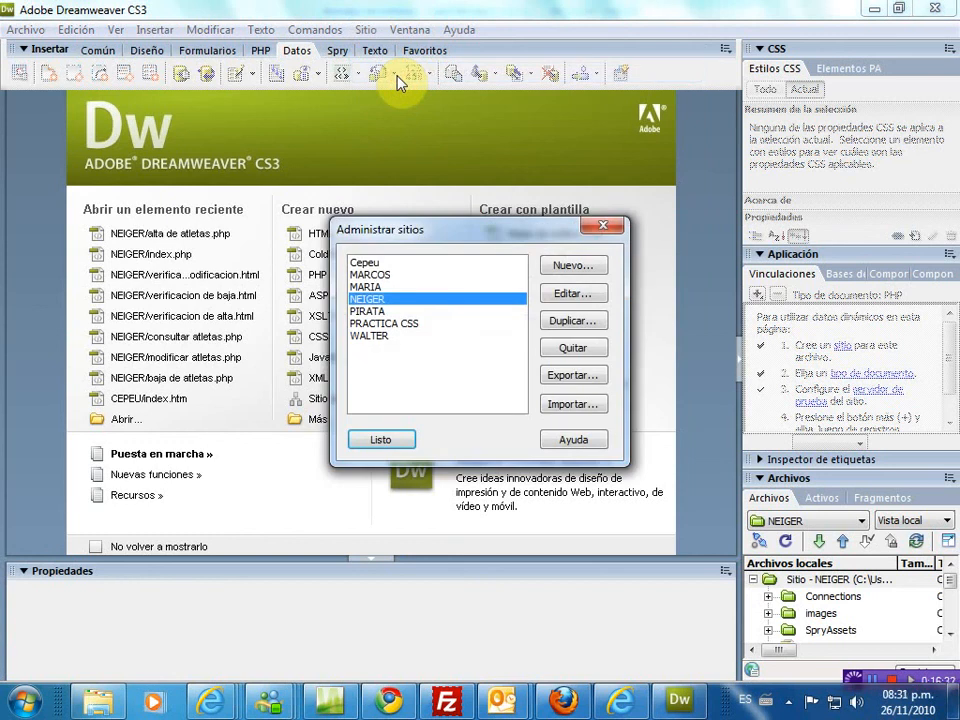
left_click(377, 342)
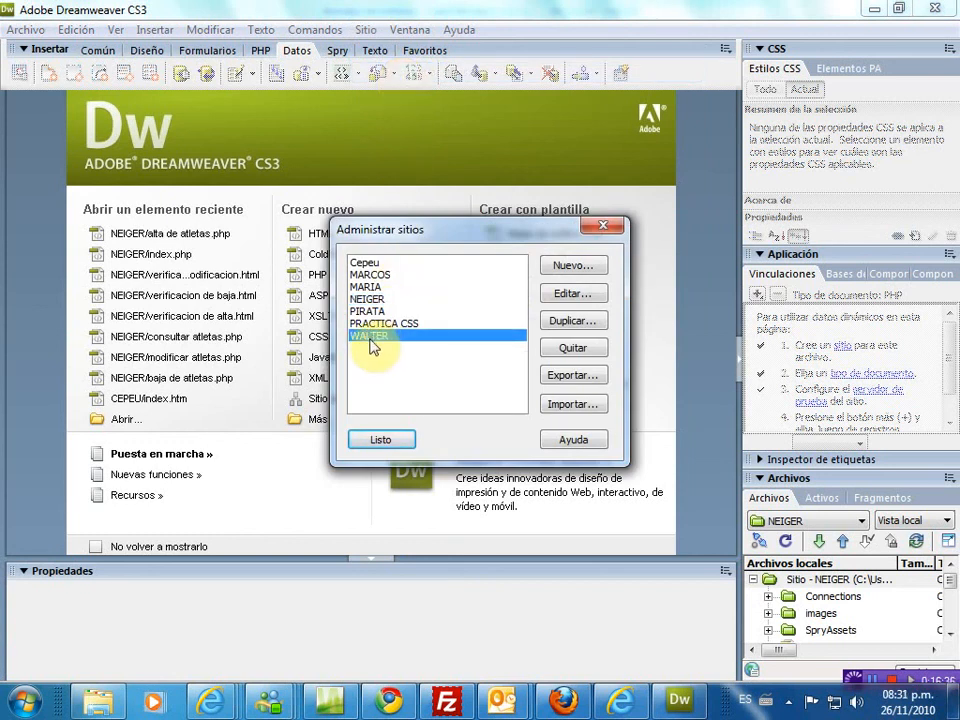
left_click(384, 442)
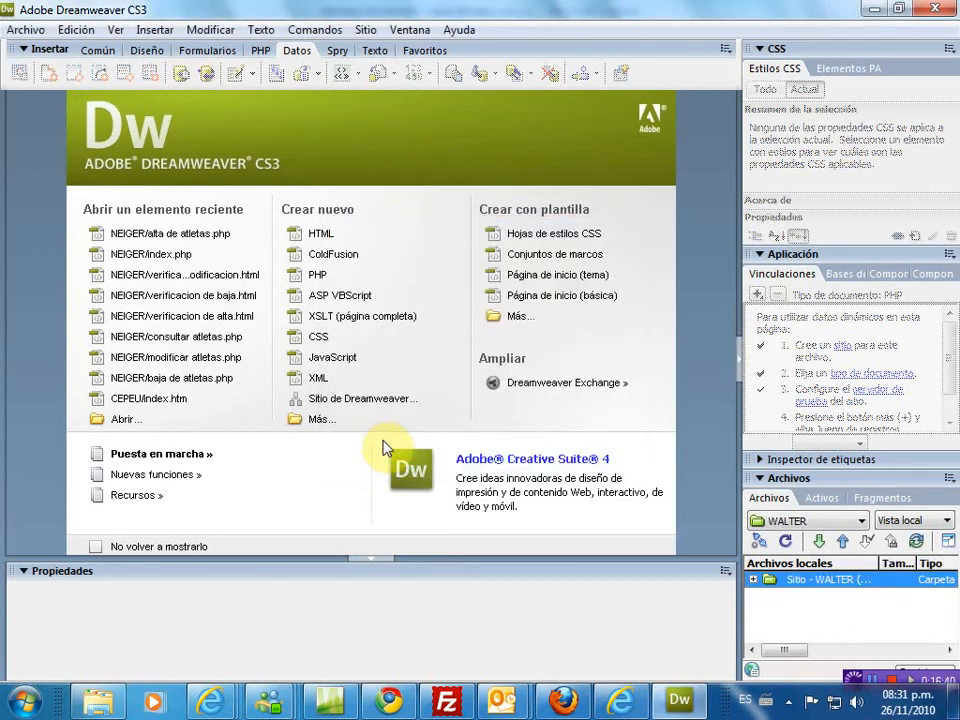
- Create a new blank PHP document (Untitled-1) from Archivo > Nuevo
left_click(27, 33)
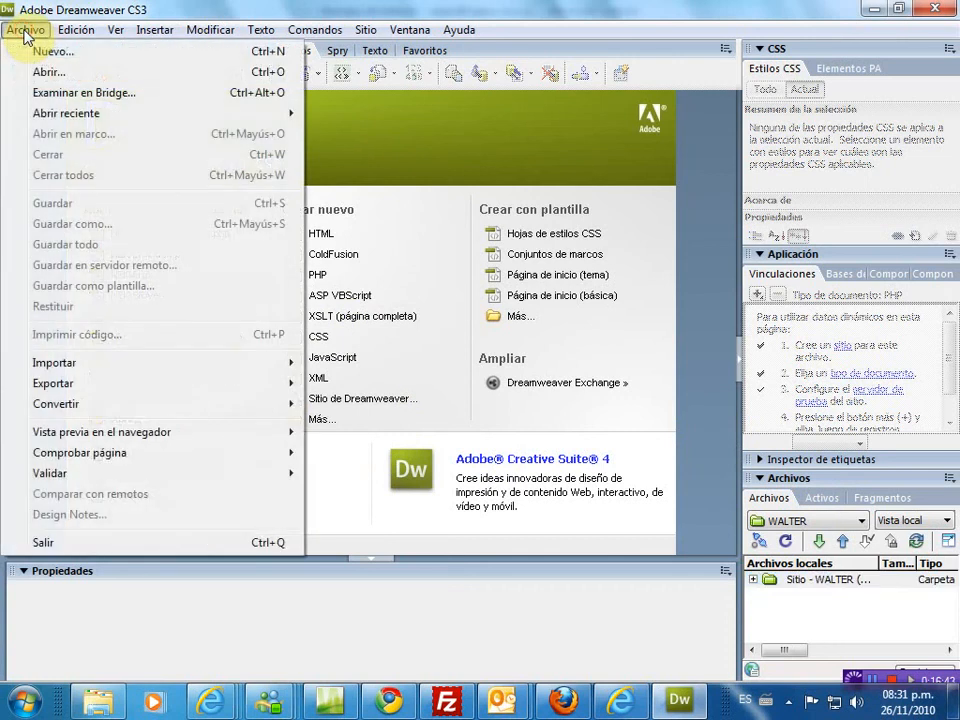
left_click(44, 52)
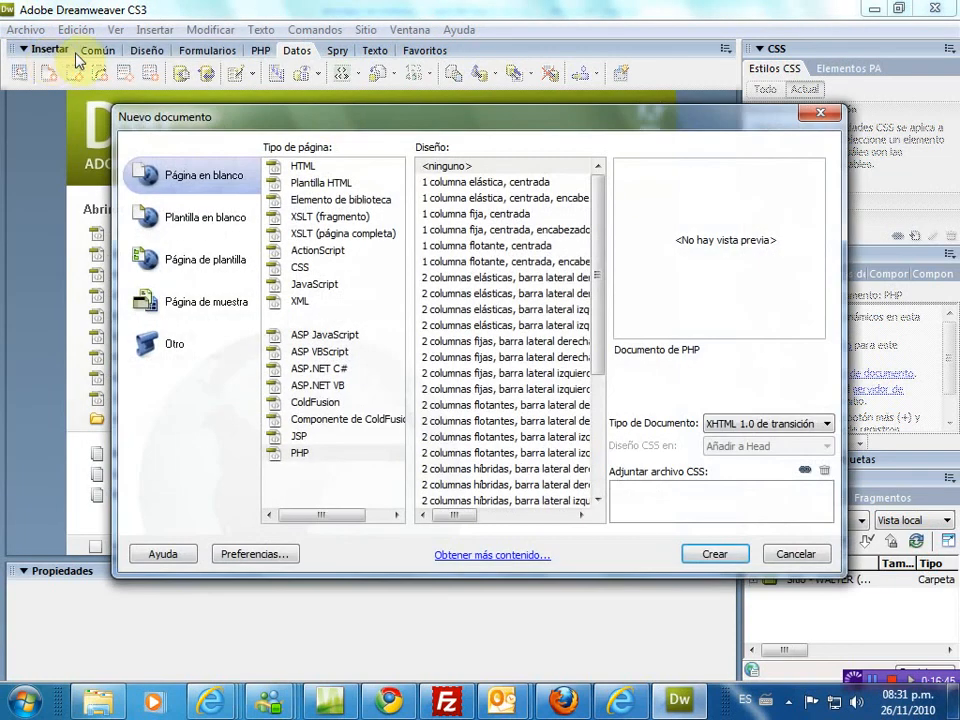
left_click(302, 455)
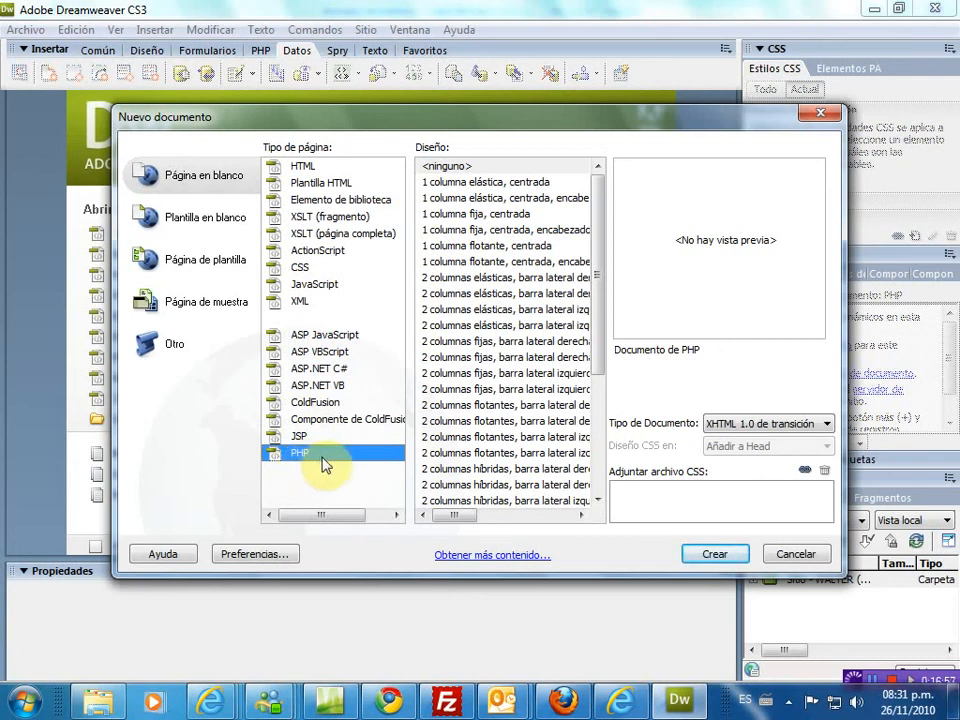
left_click(716, 555)
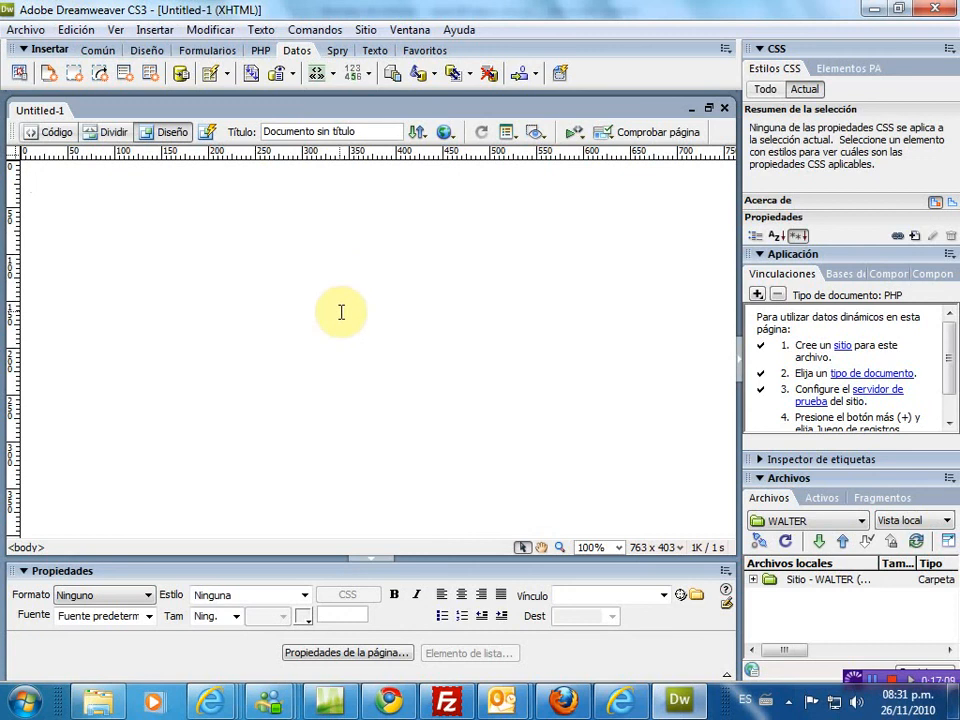
- Type the heading 'TABLA DE CONSULTA DE CLIENTES DE LA EMPRESA' and centre it on the page
type("FORU")
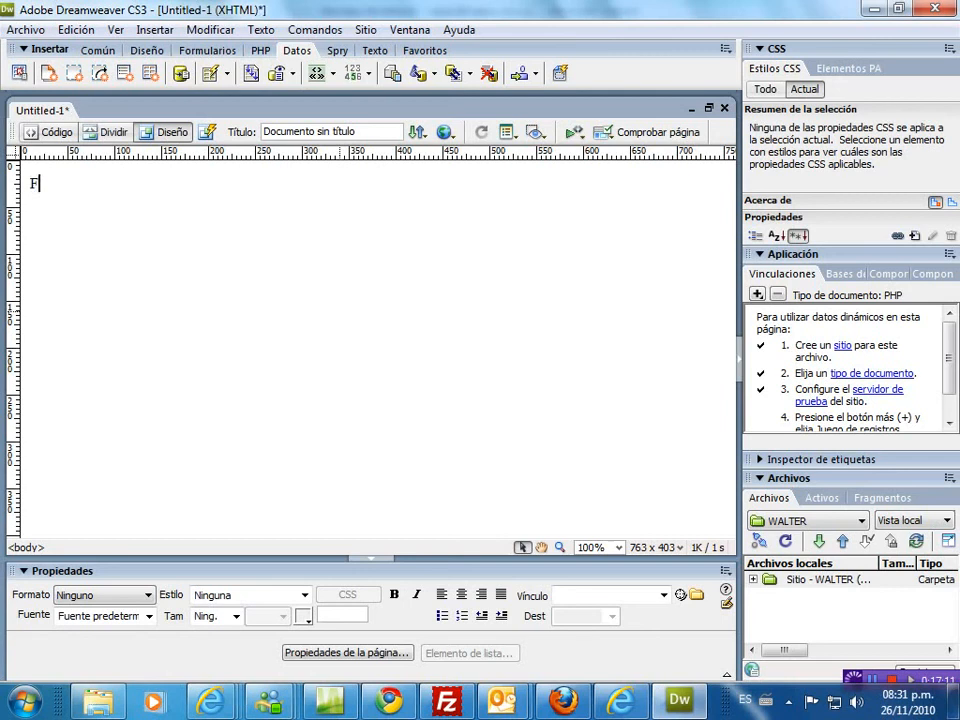
key("BackSpace")
key("BackSpace")
key("BackSpace")
key("BackSpace")
type("TABLA DE CONSULTA ")
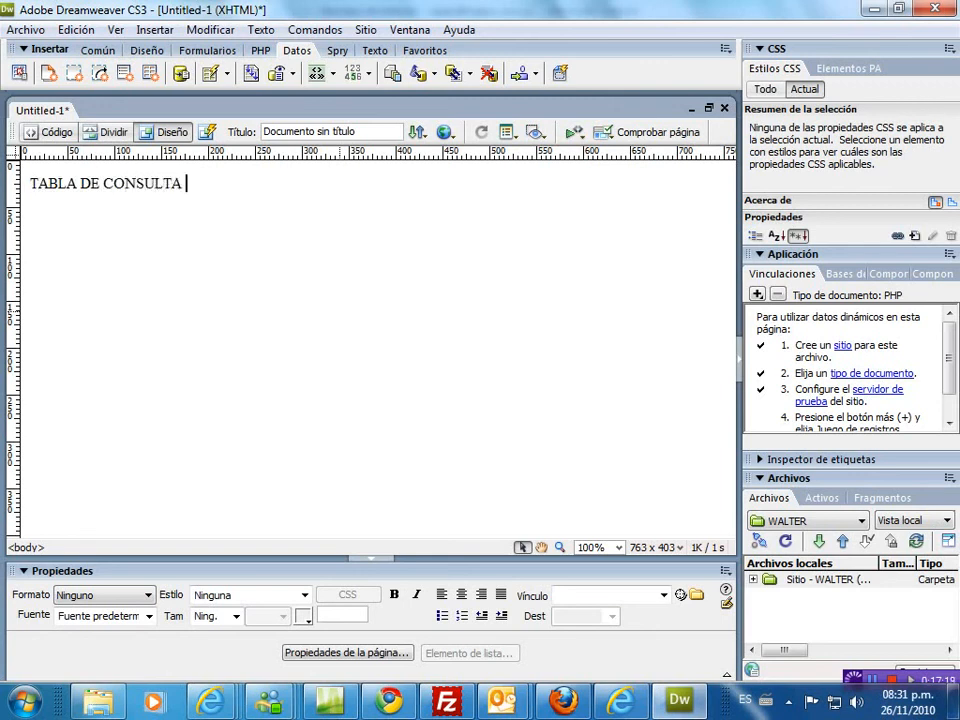
type("DE CLI")
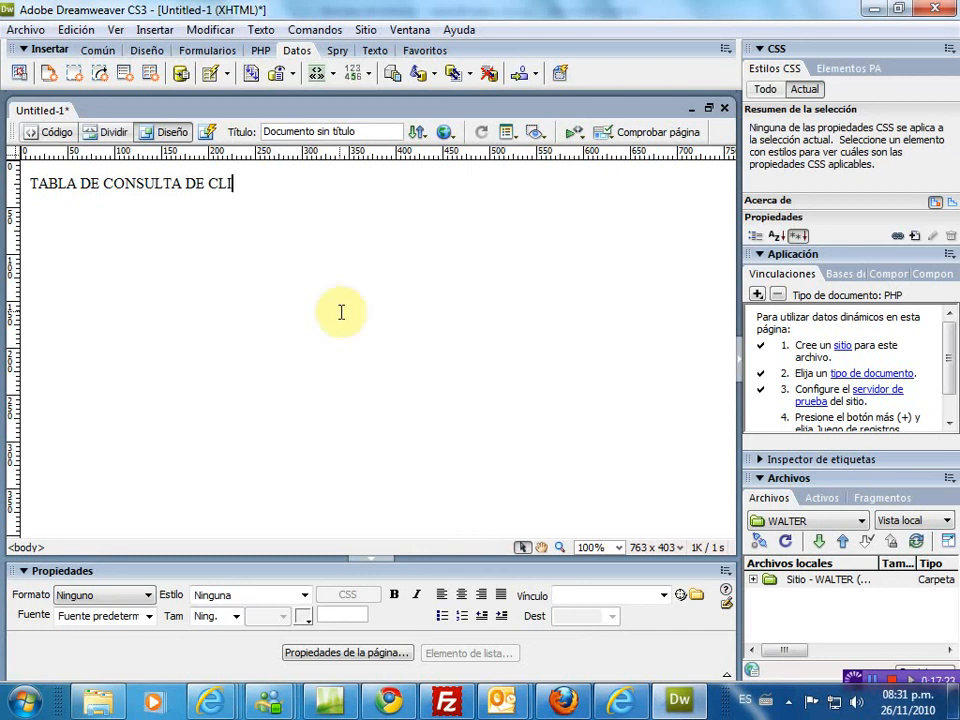
type("ENTES DE")
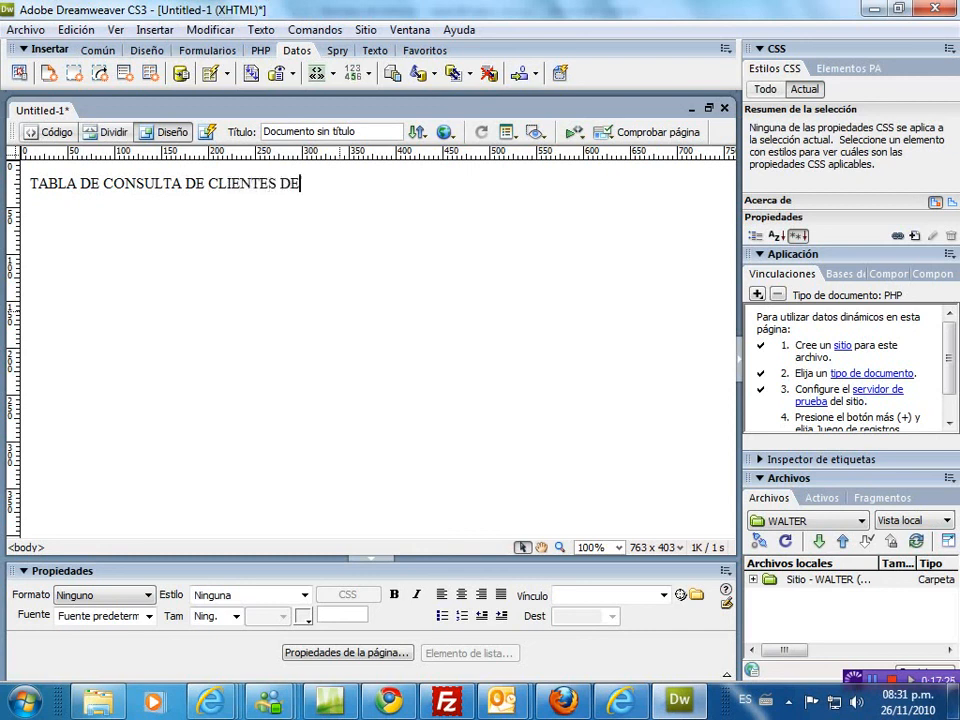
type(" LA EMPREA")
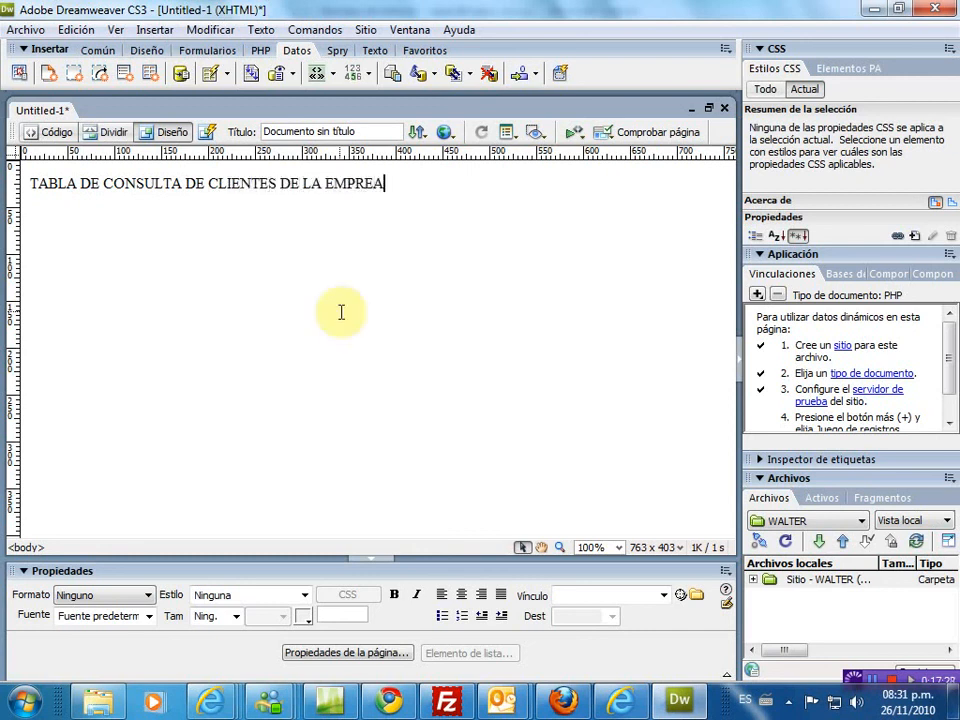
key("BackSpace")
type("SA")
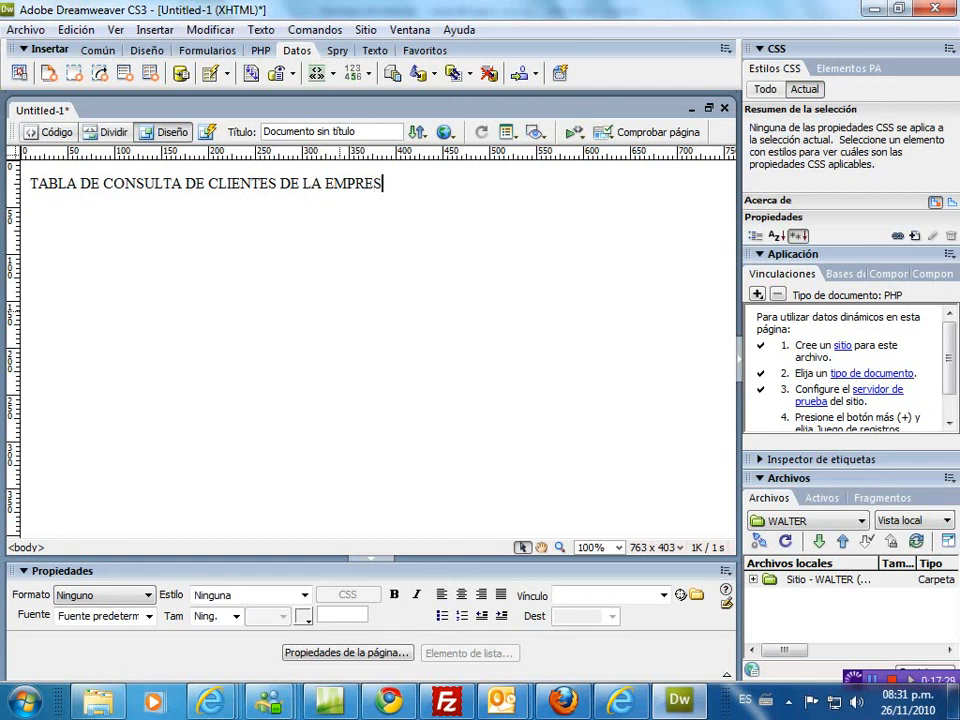
key("Return")
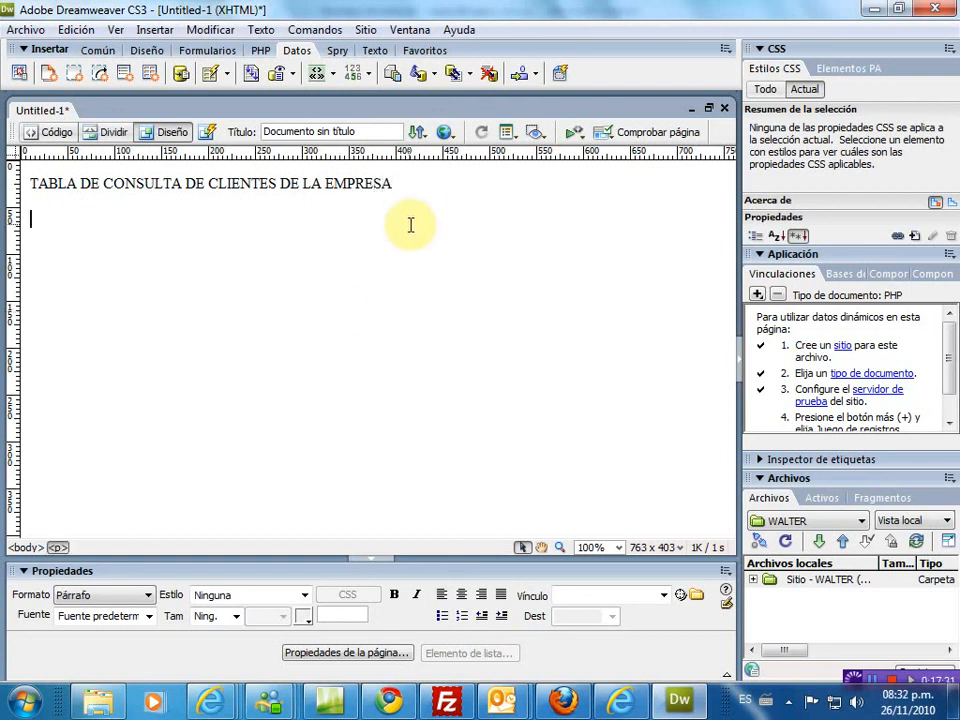
left_click(416, 191)
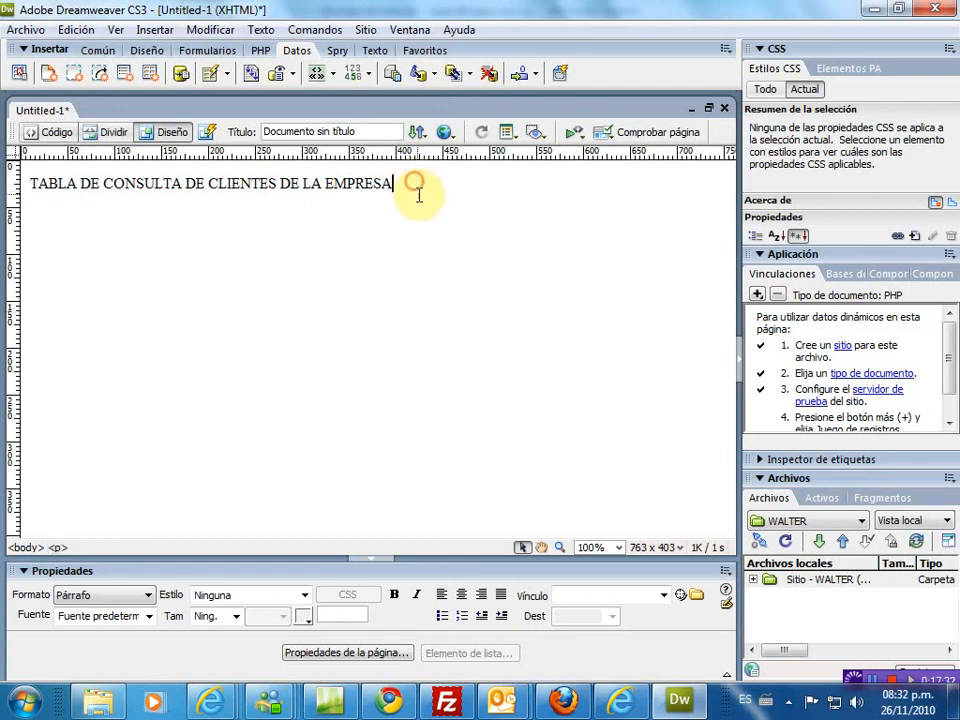
left_click(461, 596)
key("Return")
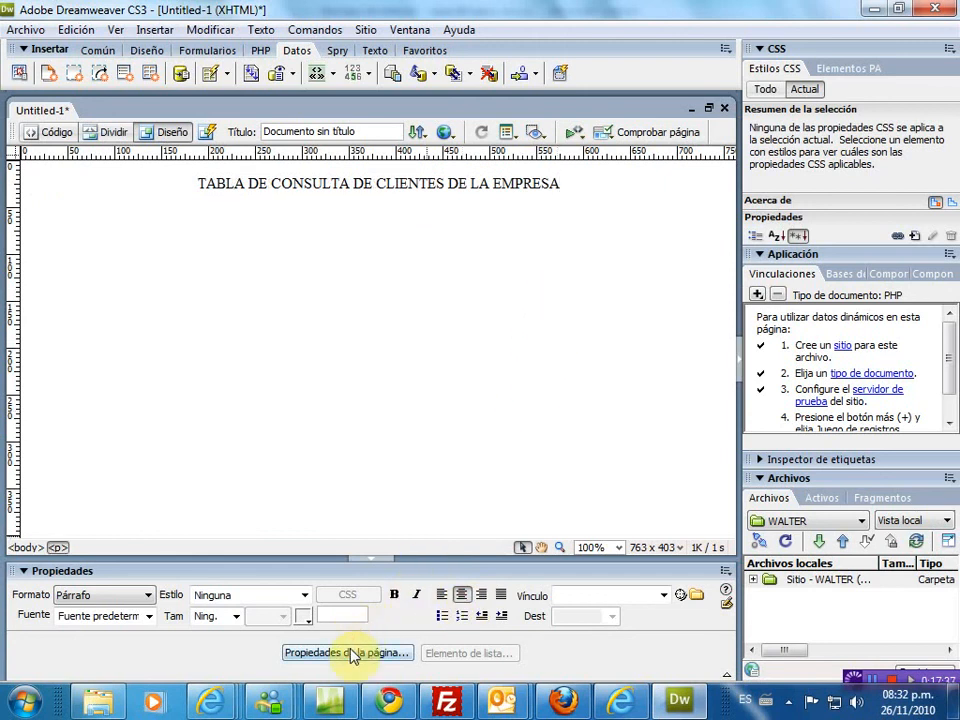
- Set the page background colour to #FFCC33 in Page Properties
left_click(350, 650)
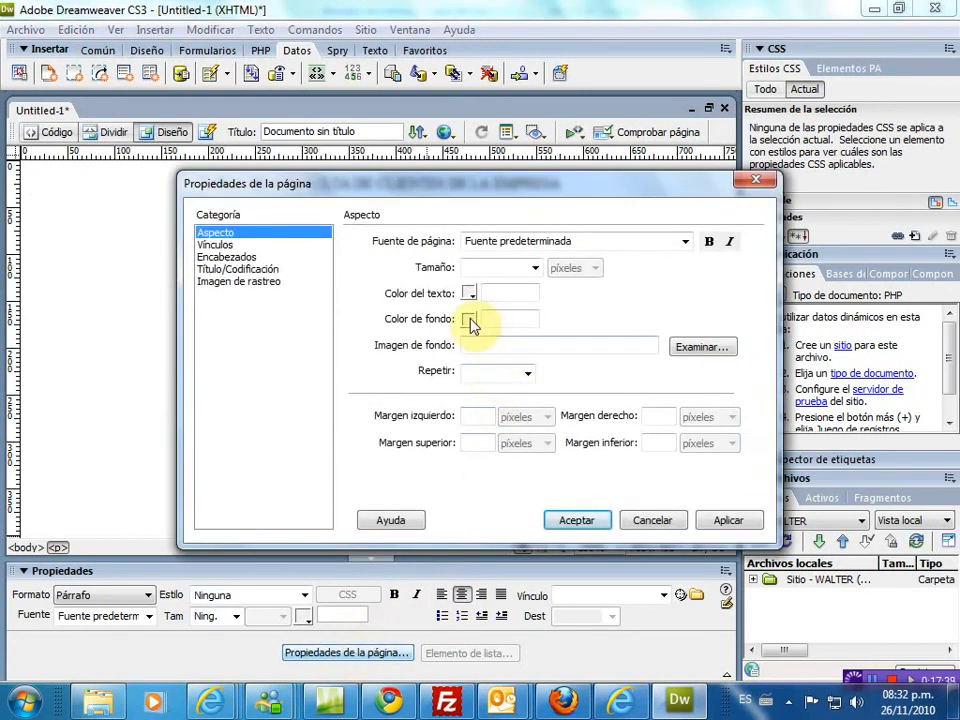
left_click(470, 320)
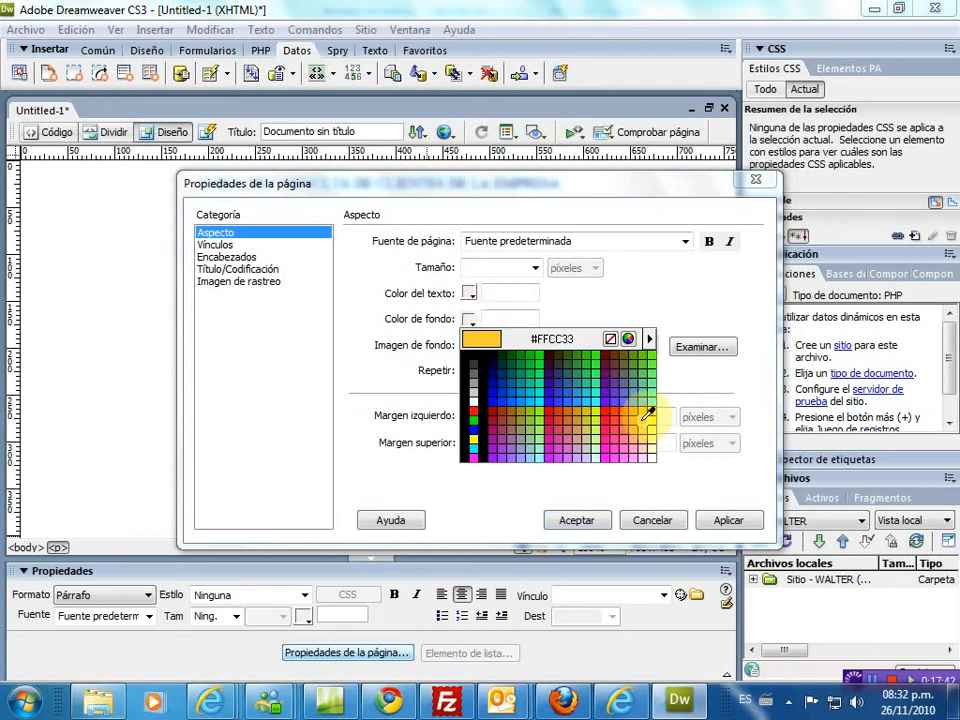
left_click(640, 425)
left_click(577, 521)
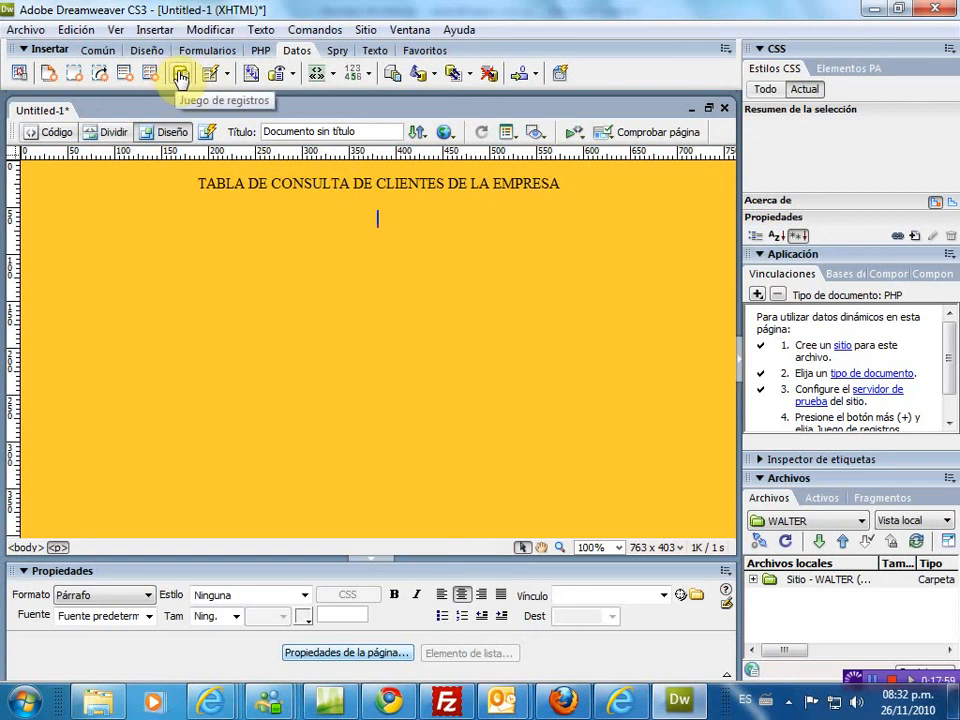
- Start a new recordset and delete the site's old database connection
left_click(181, 78)
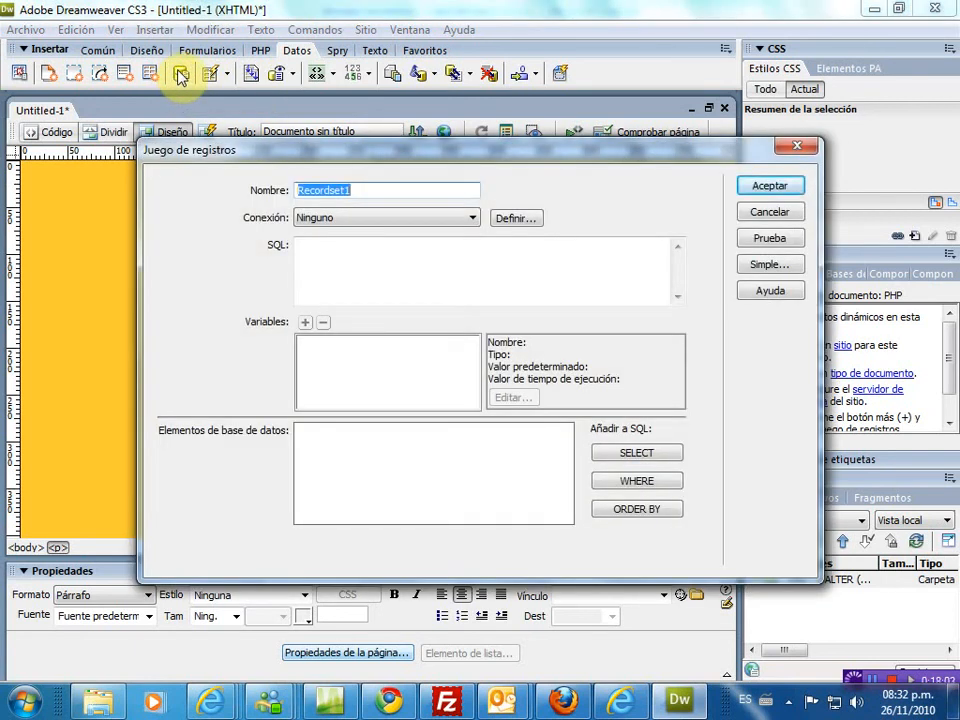
left_click(331, 221)
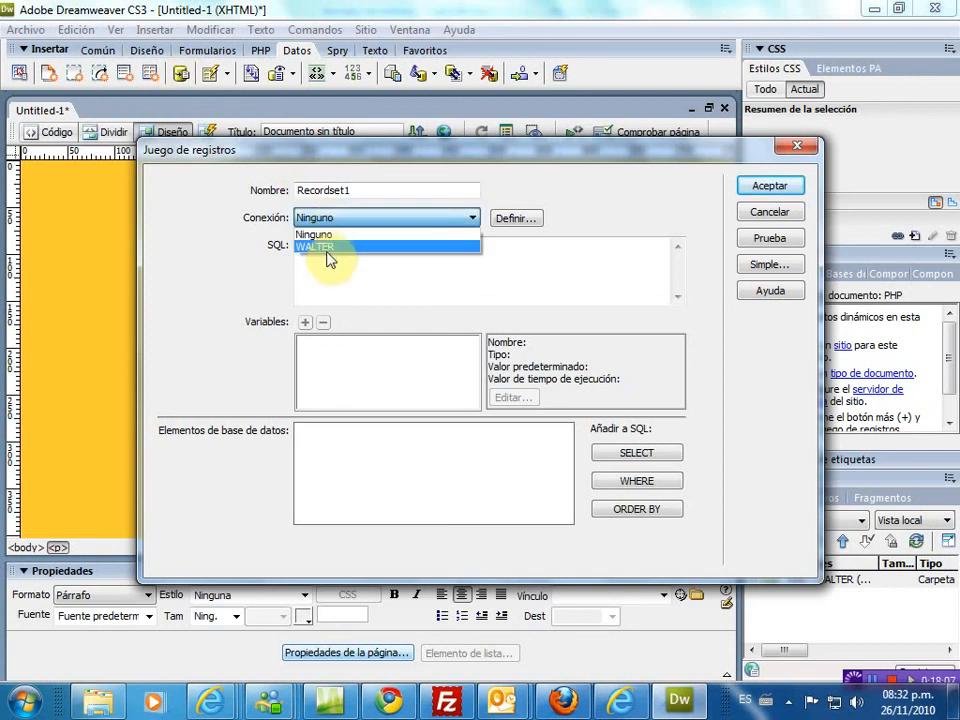
left_click(340, 222)
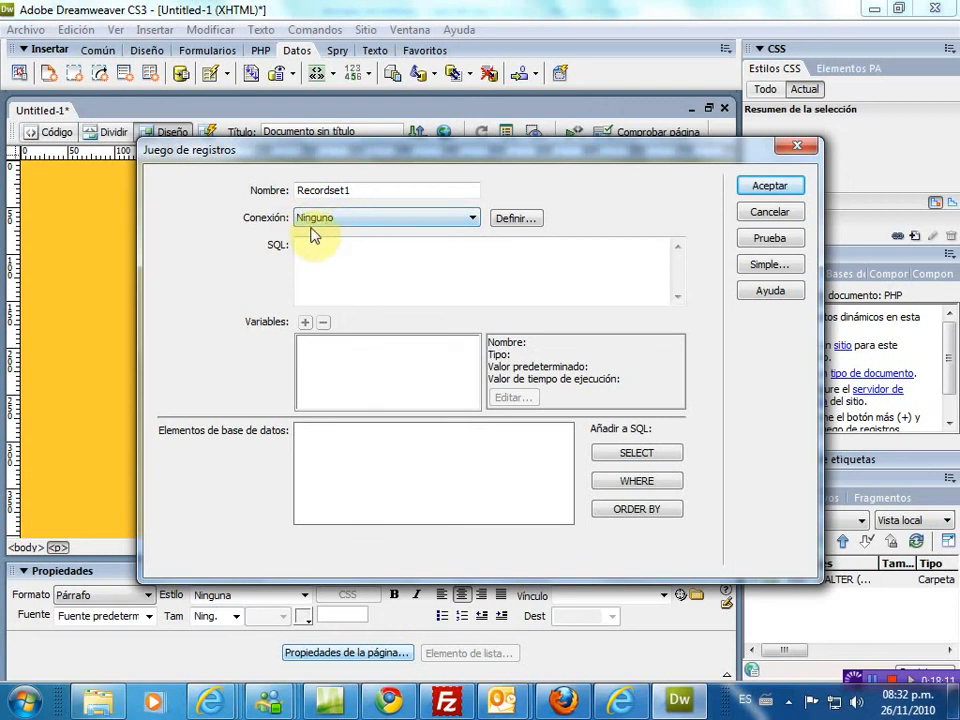
left_click(515, 221)
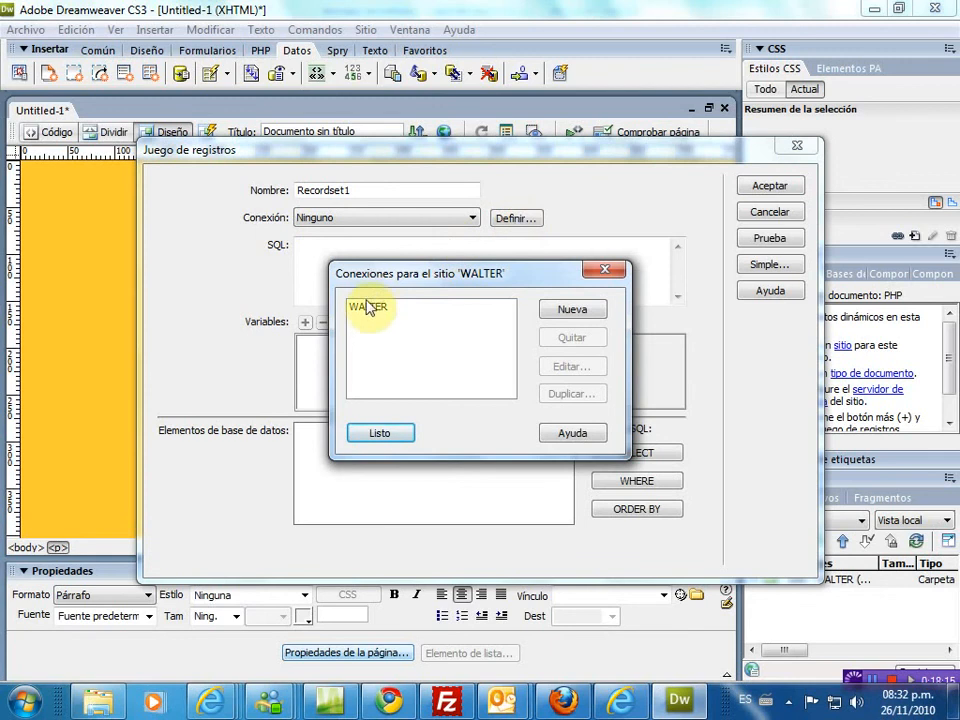
left_click(369, 307)
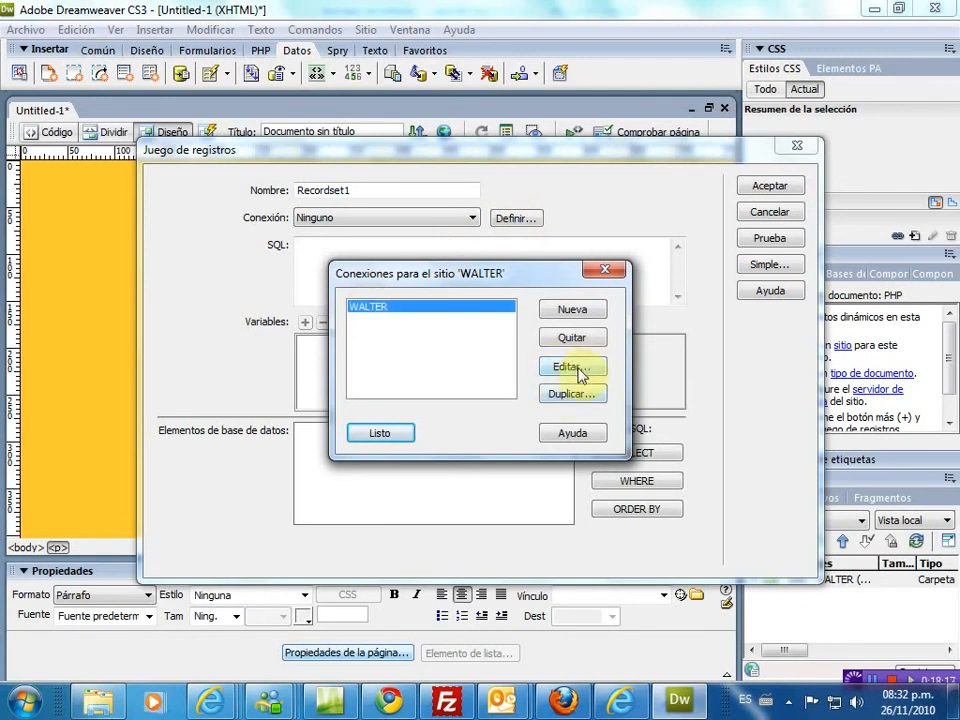
left_click(570, 338)
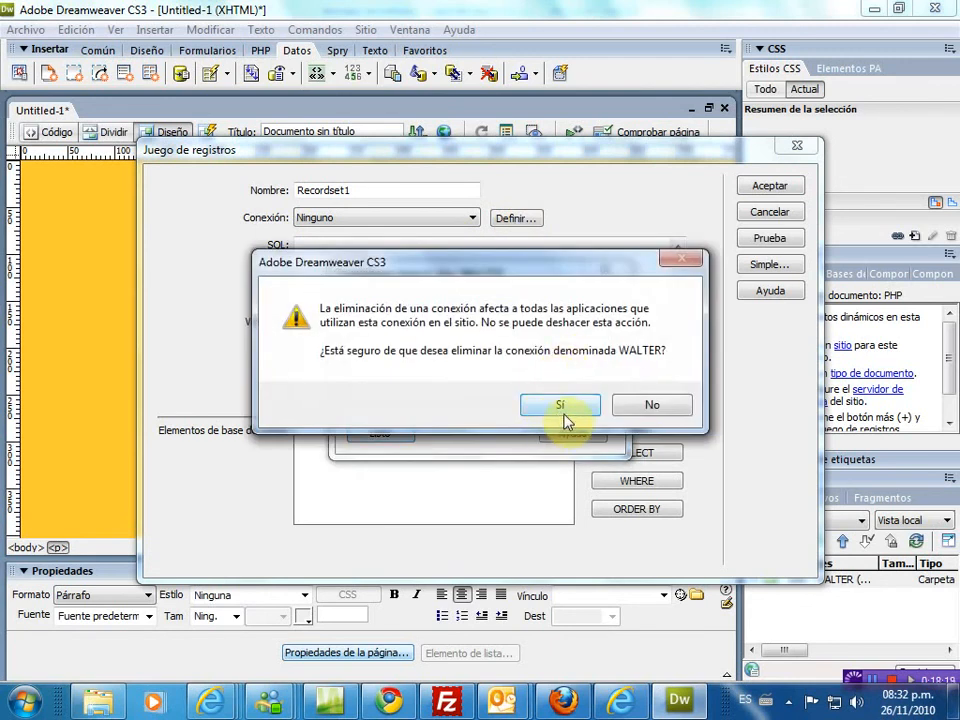
left_click(563, 412)
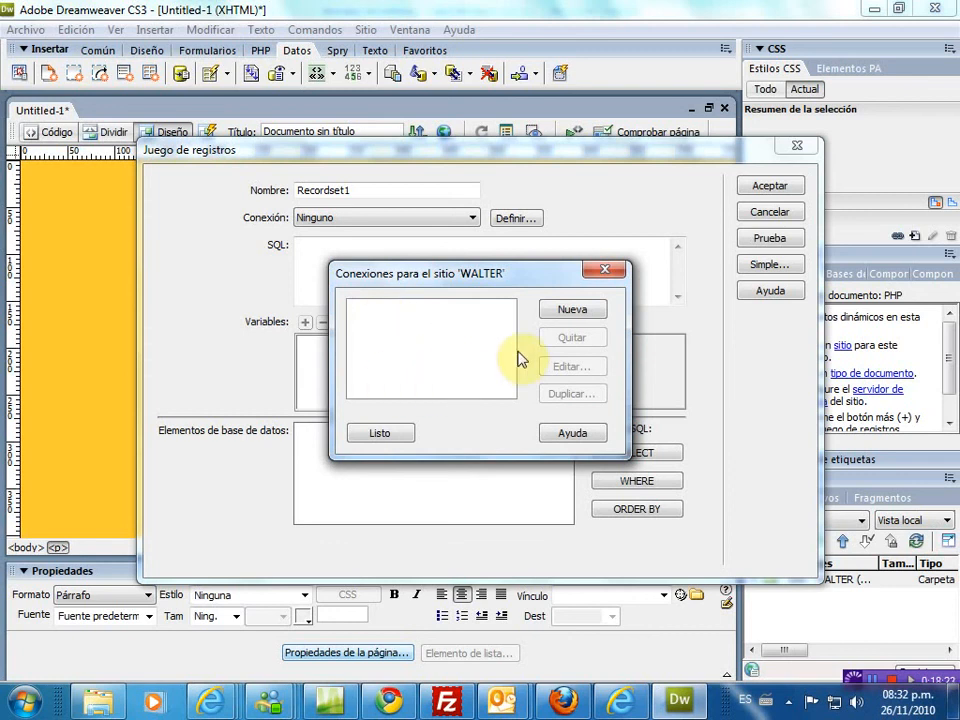
- Begin a new MySQL connection named WALTER with server localhost and user root
left_click(576, 310)
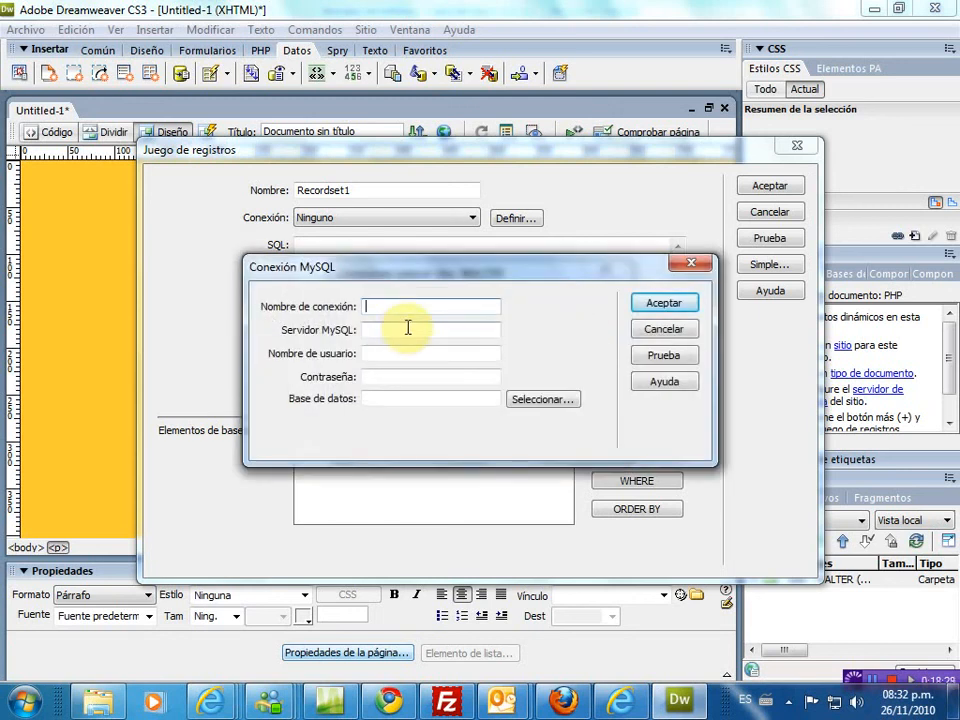
type("W")
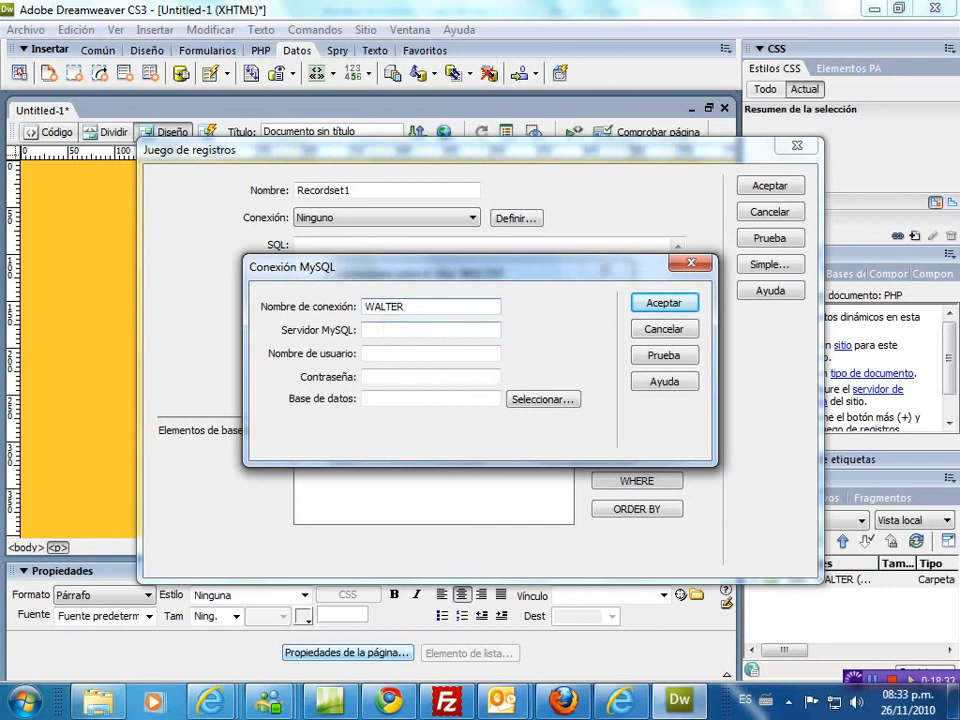
type("ALTER")
left_click(367, 329)
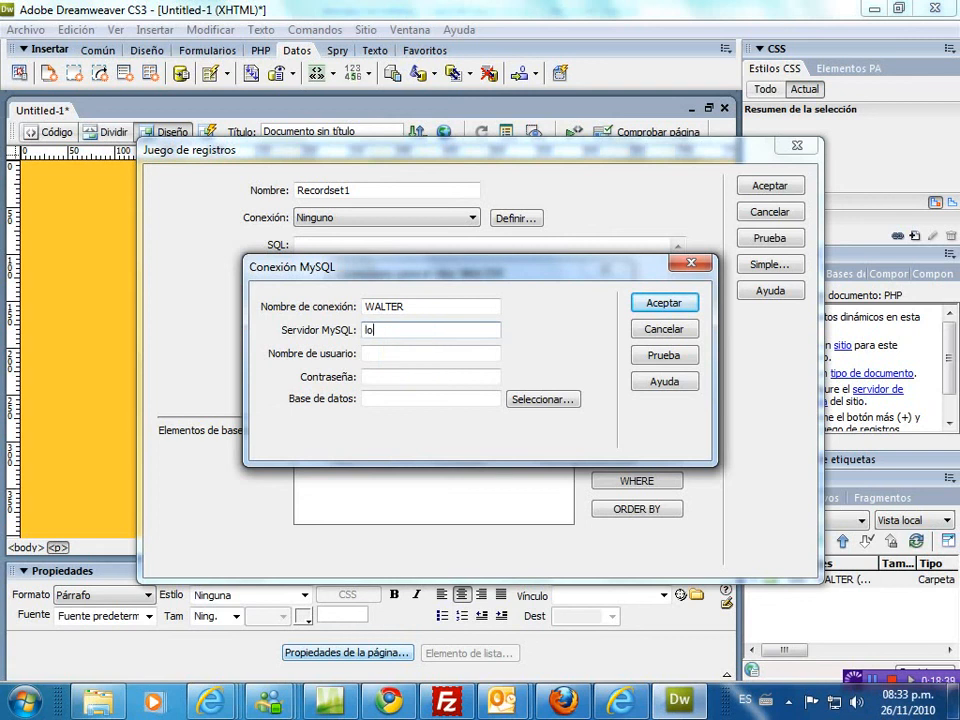
type("aho")
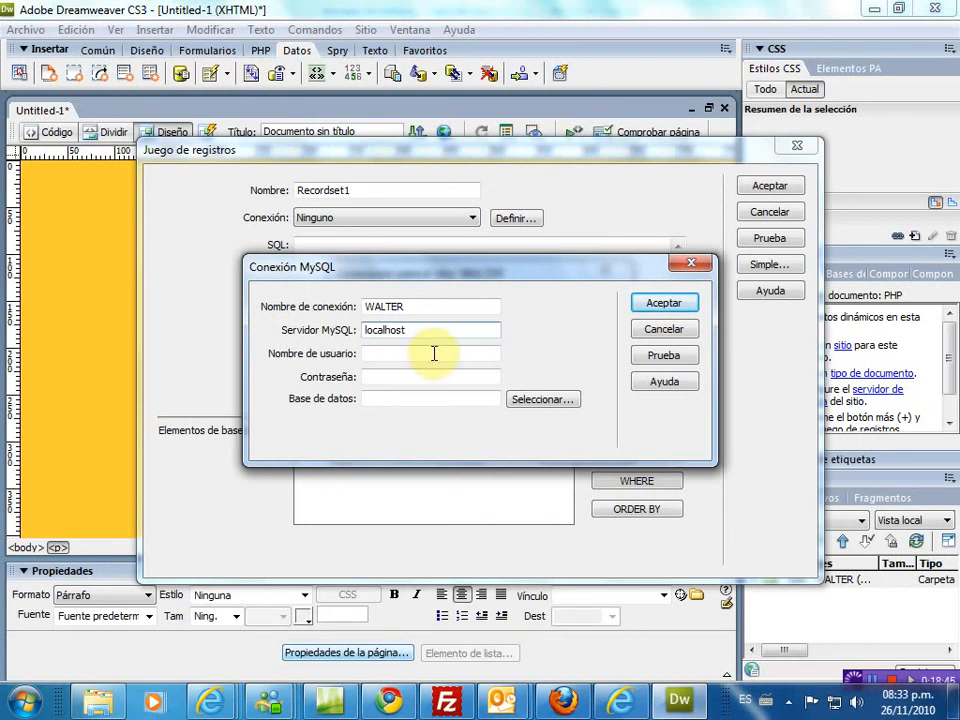
left_click(617, 699)
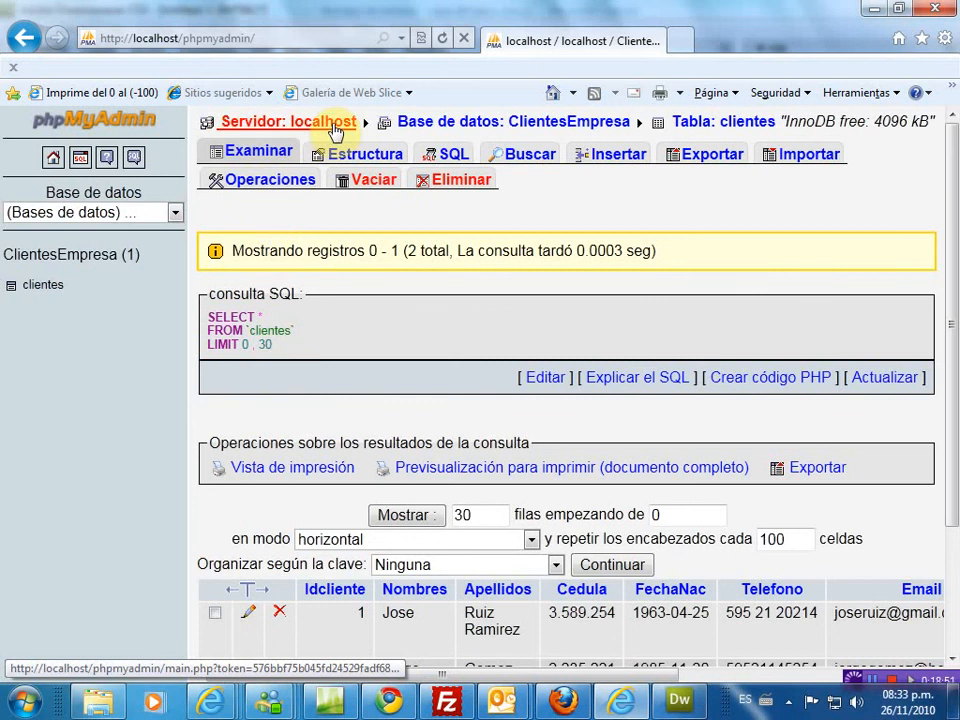
left_click(680, 702)
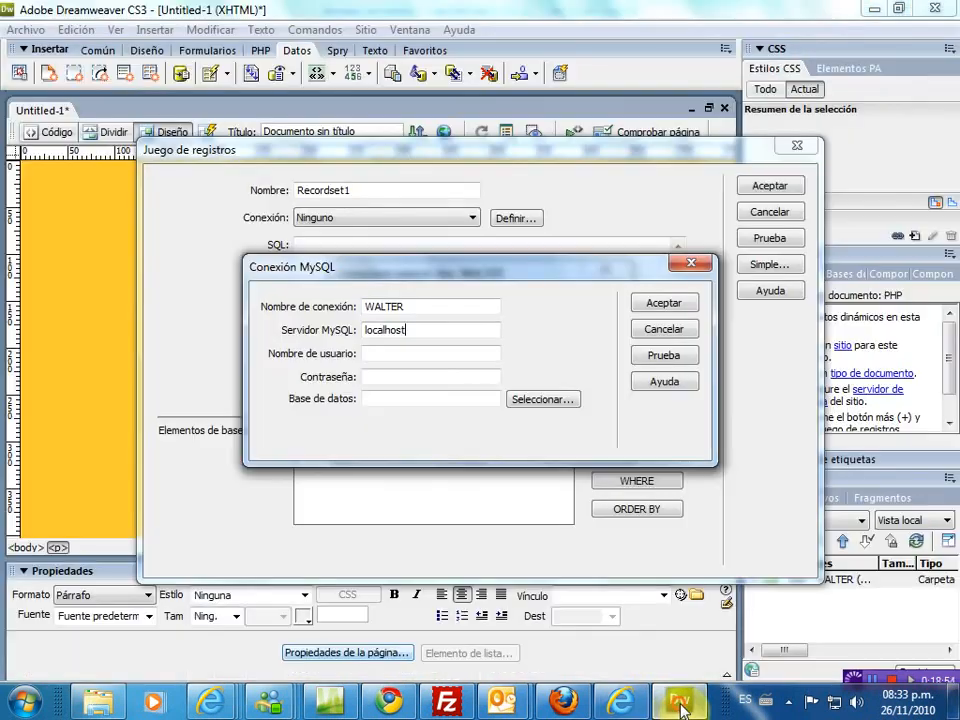
left_click(376, 354)
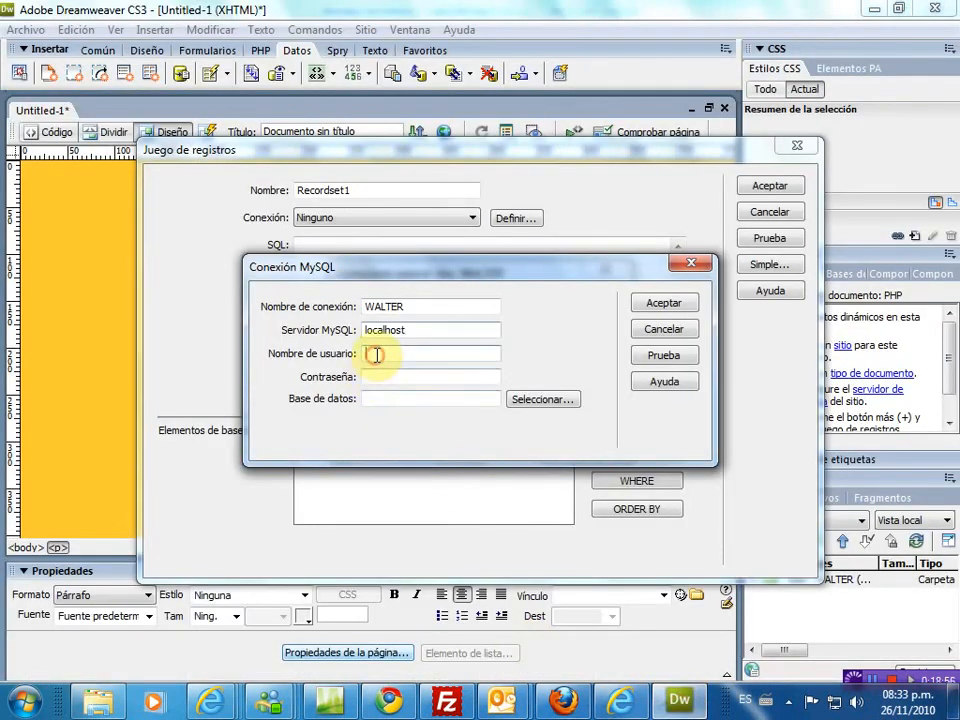
type("root")
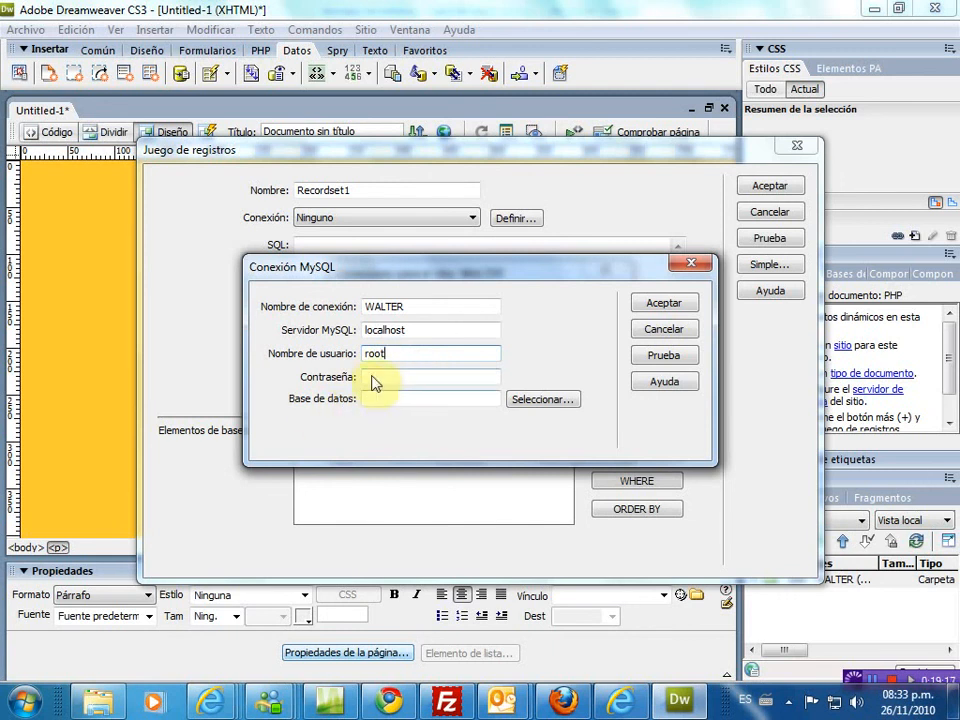
- Pick the clientesempresa database, test the connection successfully, and save it
left_click(542, 402)
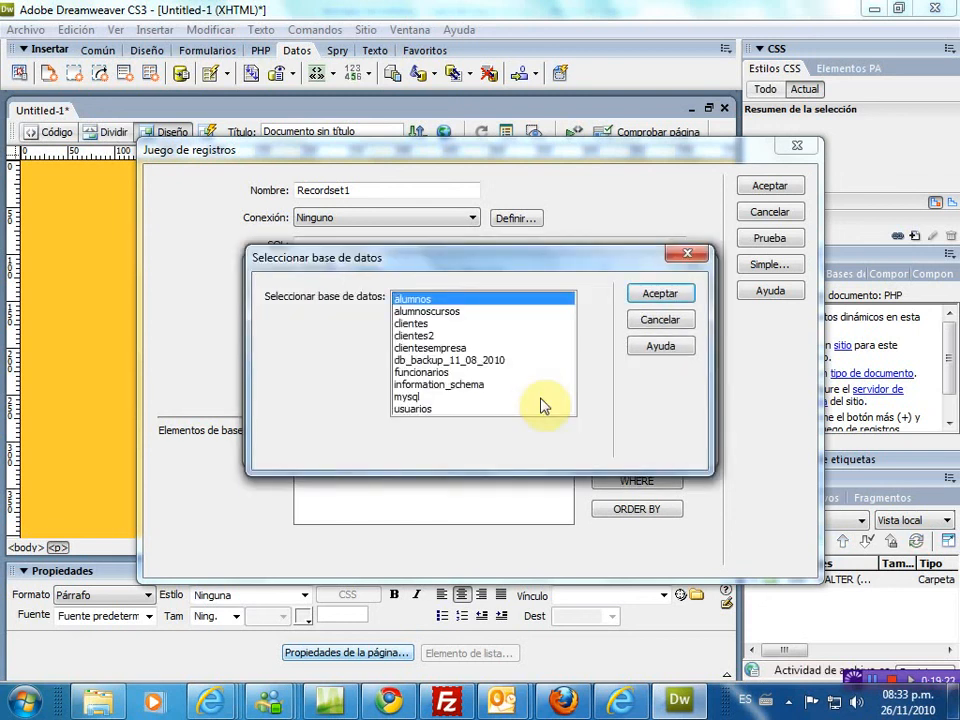
left_click(432, 349)
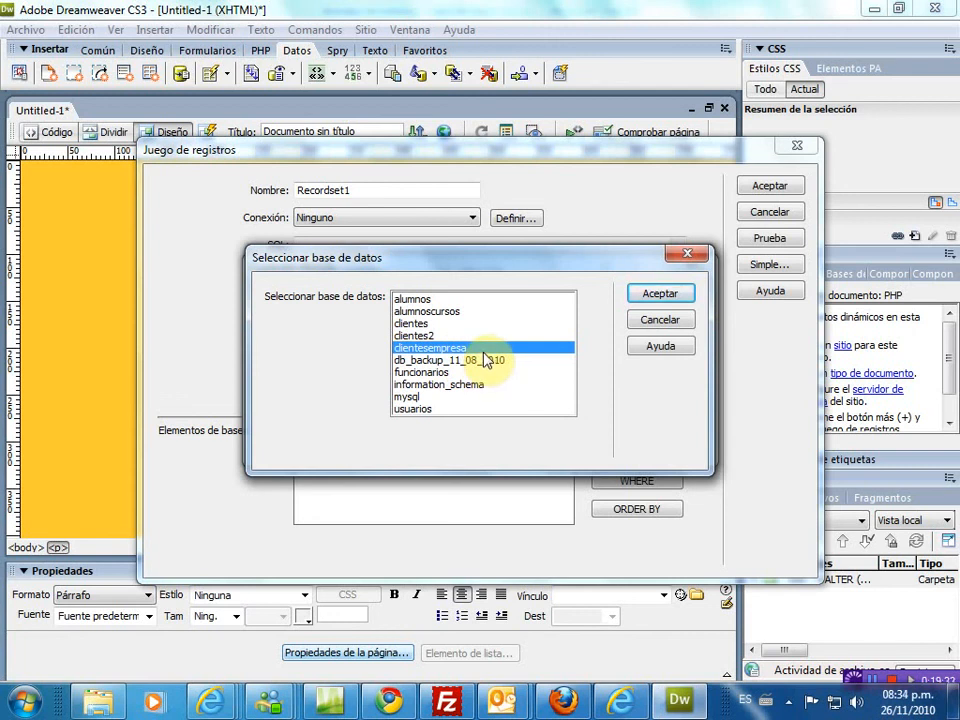
left_click(658, 296)
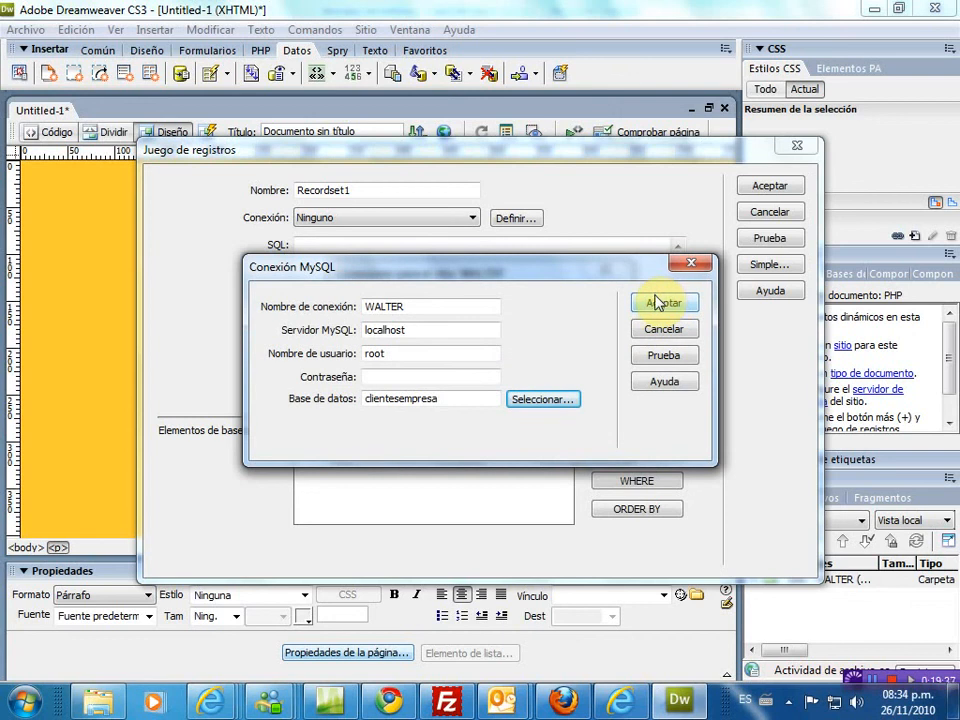
left_click(664, 360)
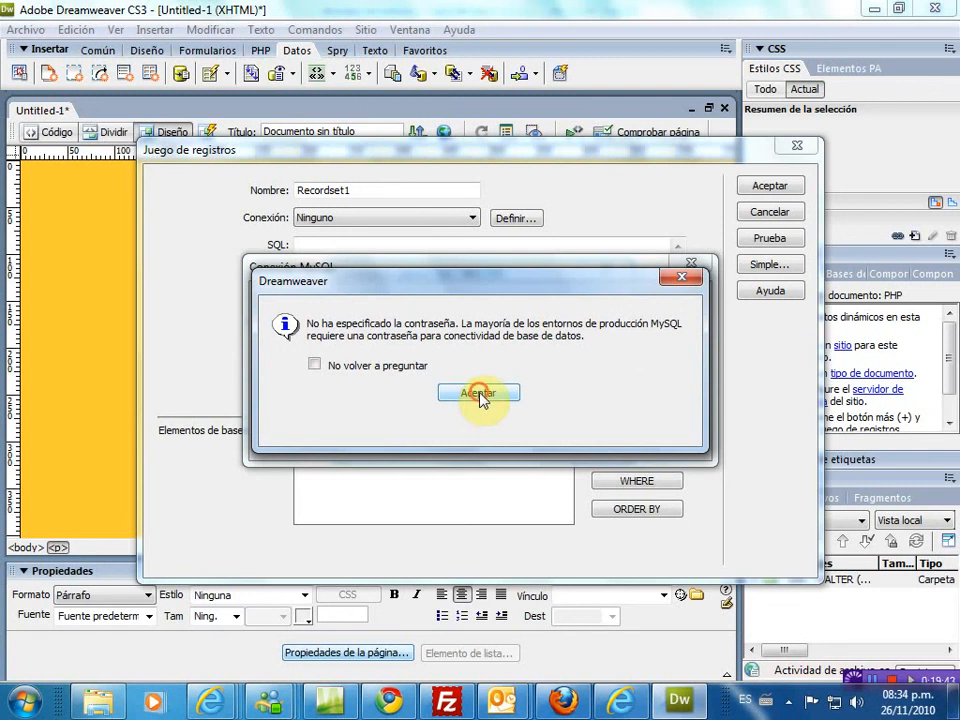
left_click(480, 394)
left_click(676, 362)
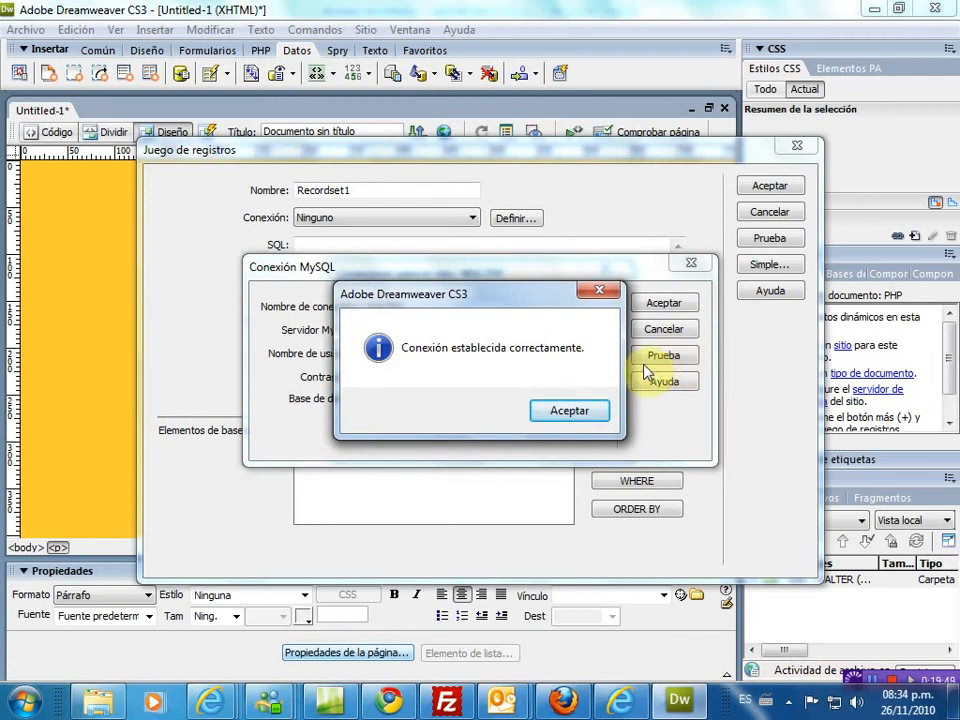
left_click(565, 412)
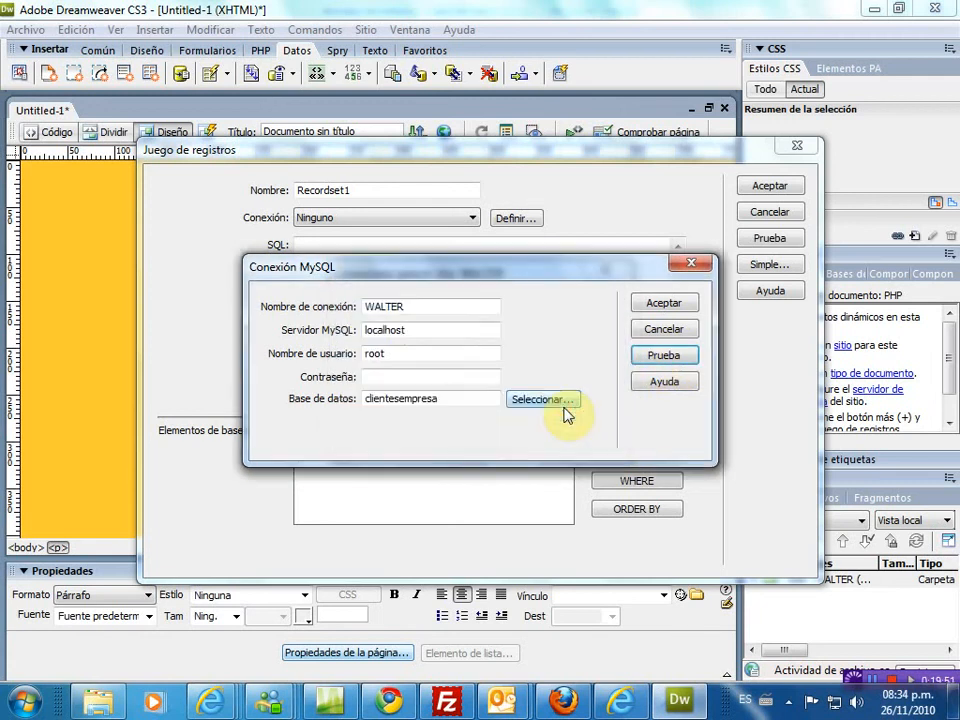
left_click(674, 306)
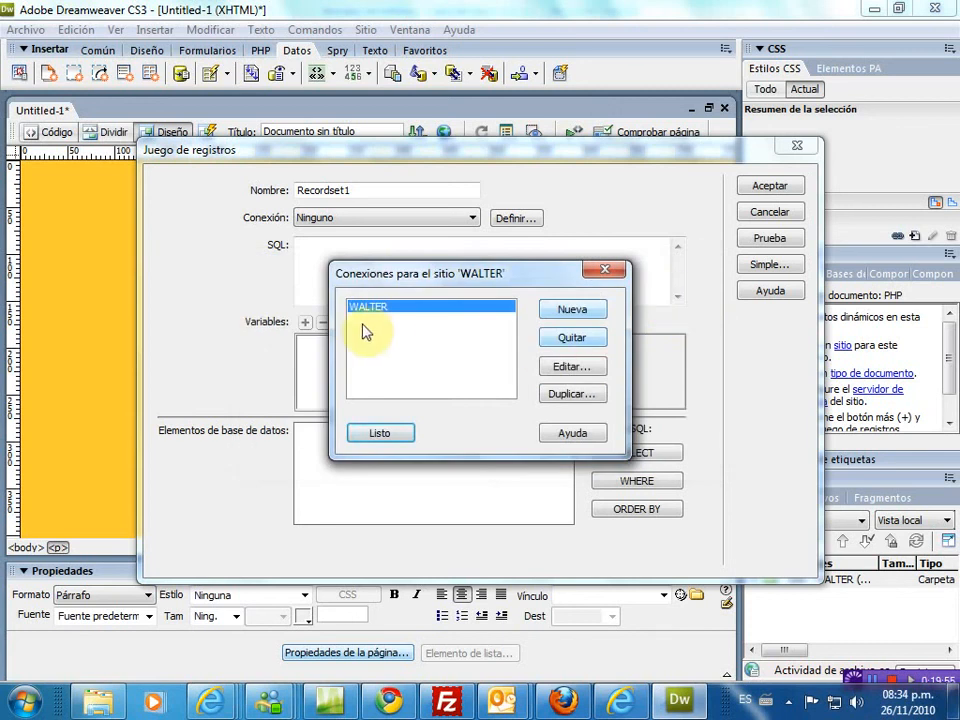
left_click(379, 435)
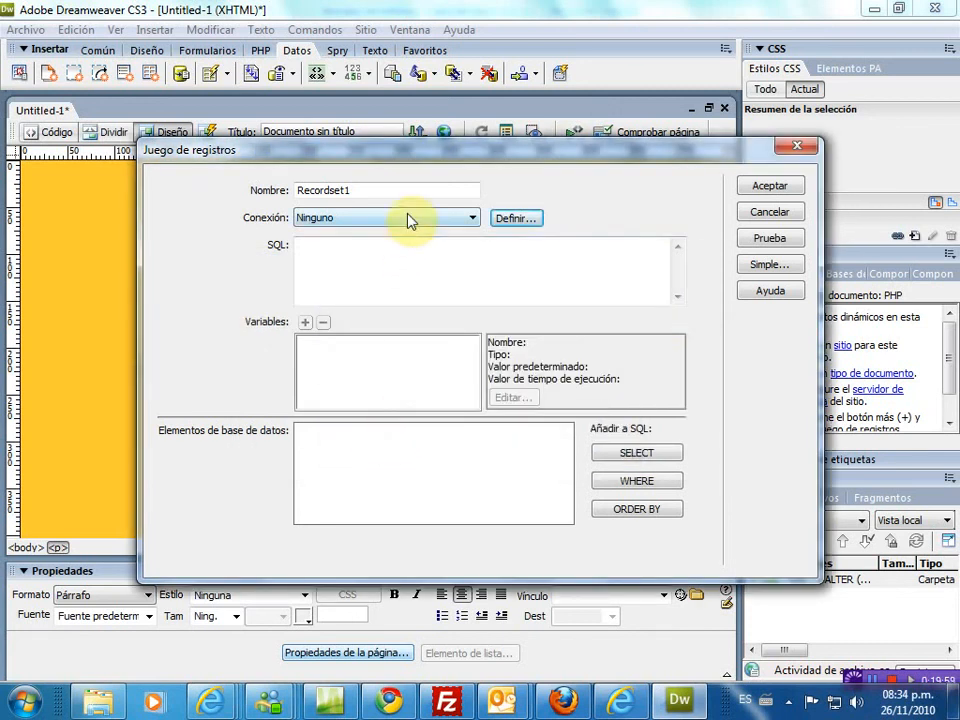
- Use the new connection for the recordset and expand the clientes table
left_click(408, 219)
left_click(366, 246)
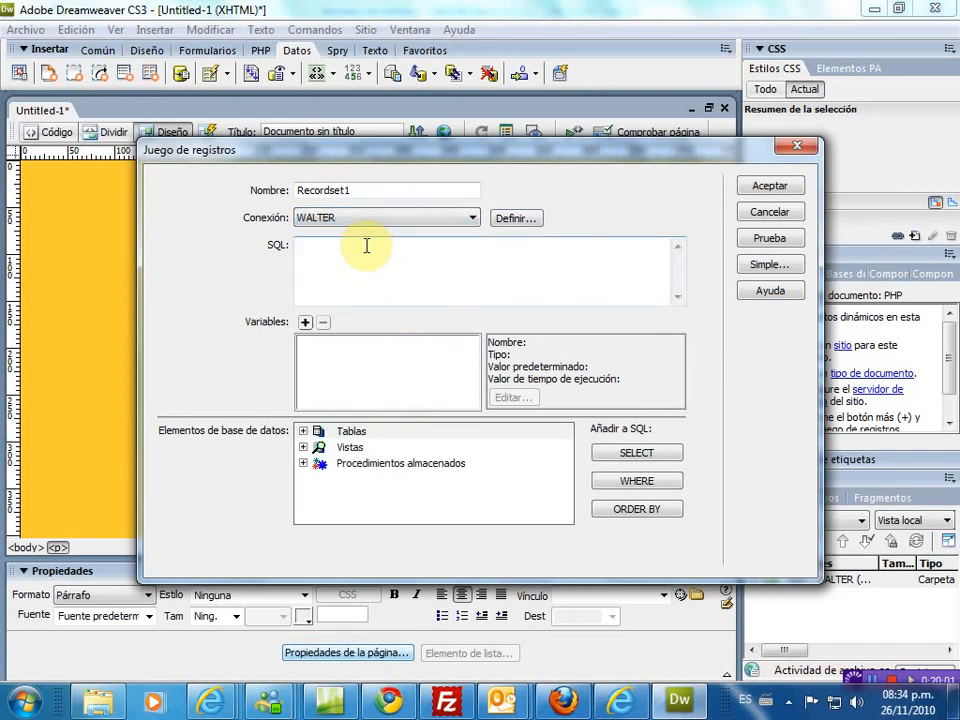
left_click(303, 431)
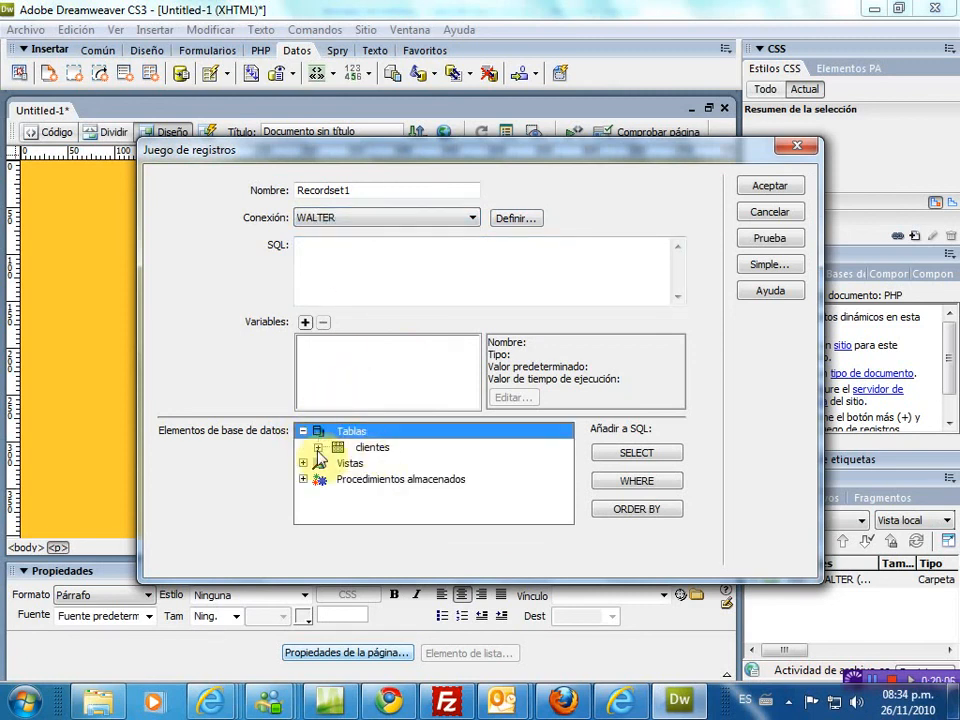
left_click(317, 447)
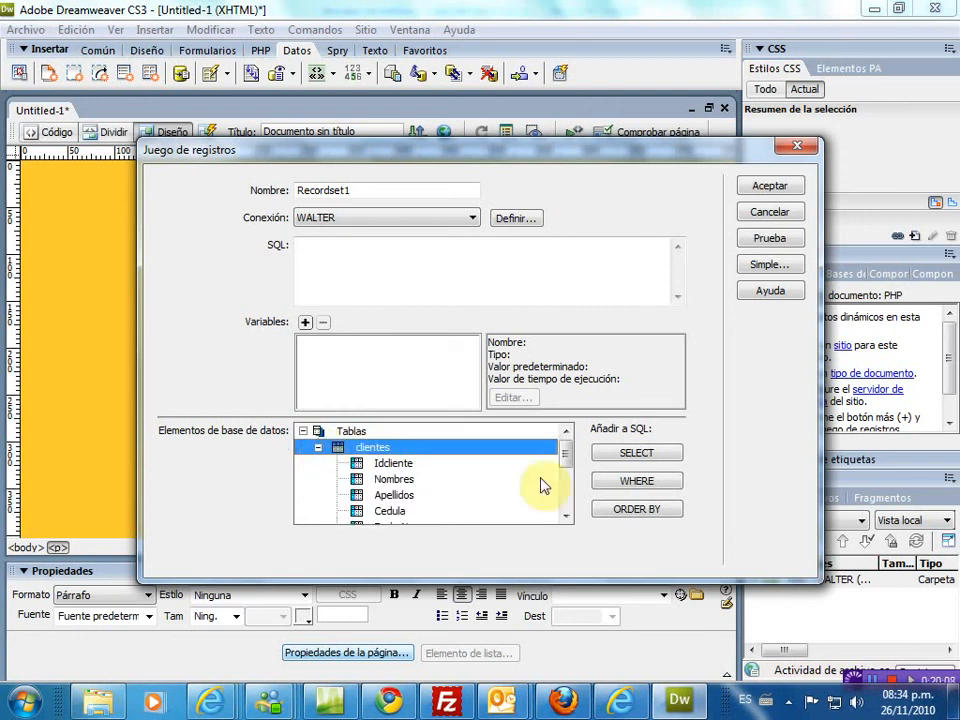
- Build the query SELECT * FROM clientes and confirm Recordset1
left_click(566, 518)
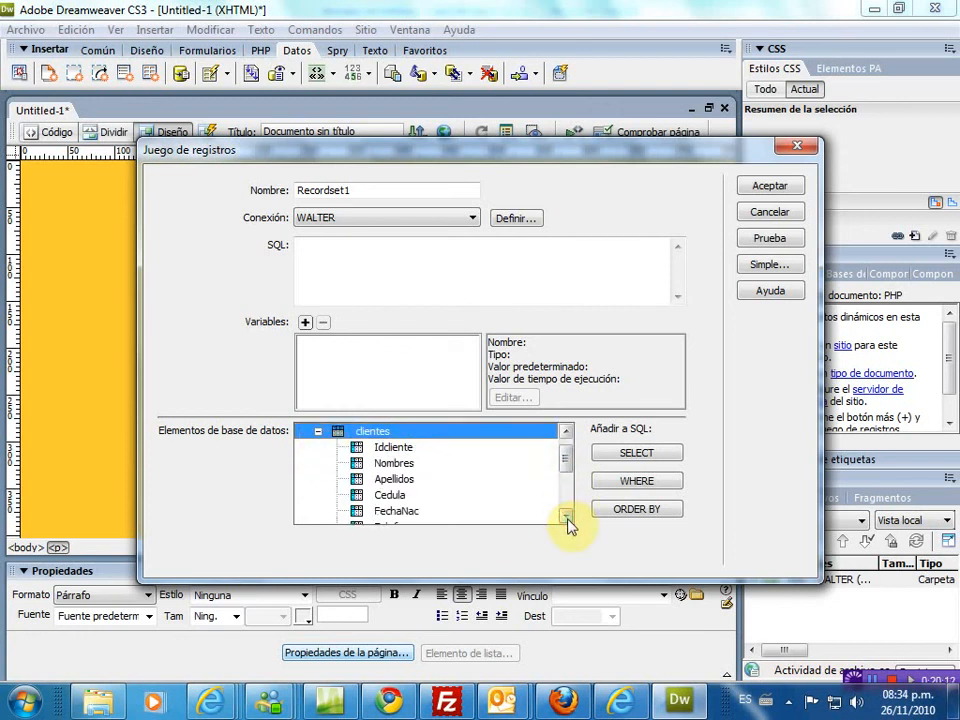
double_click(566, 518)
left_click(566, 517)
left_click(566, 517)
left_click(566, 517)
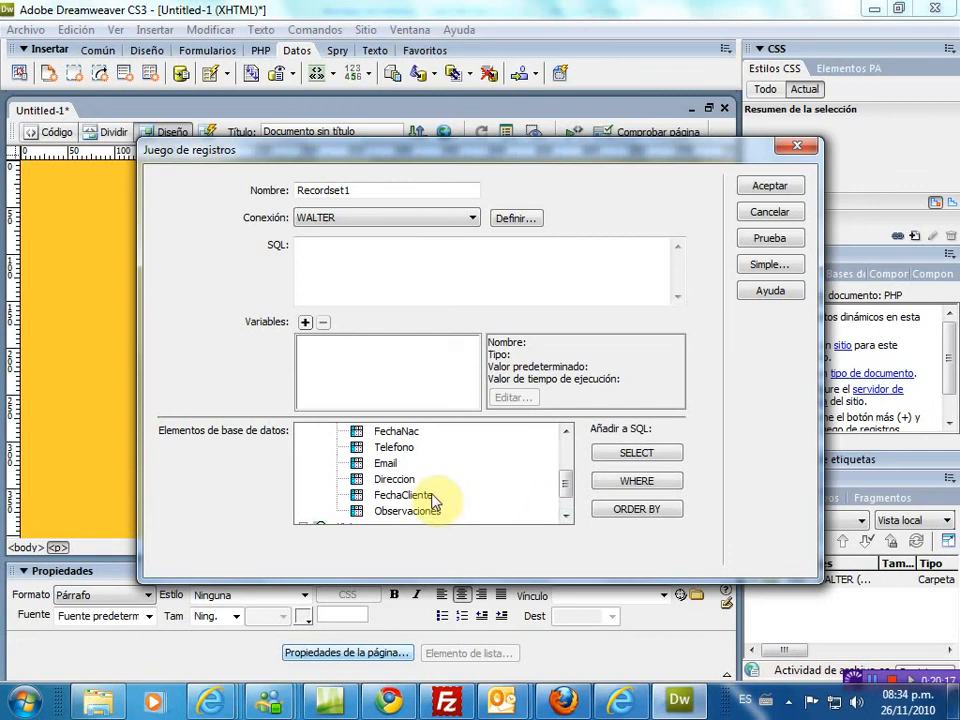
left_click(566, 516)
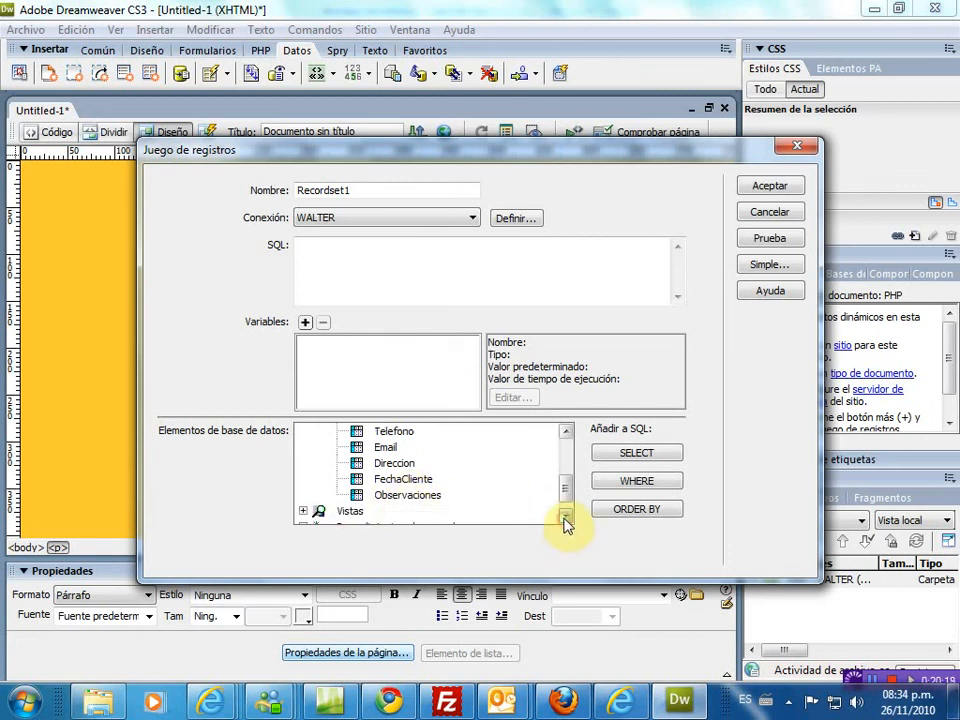
left_click(566, 431)
left_click(566, 431)
left_click(566, 431)
left_click(566, 431)
left_click(566, 431)
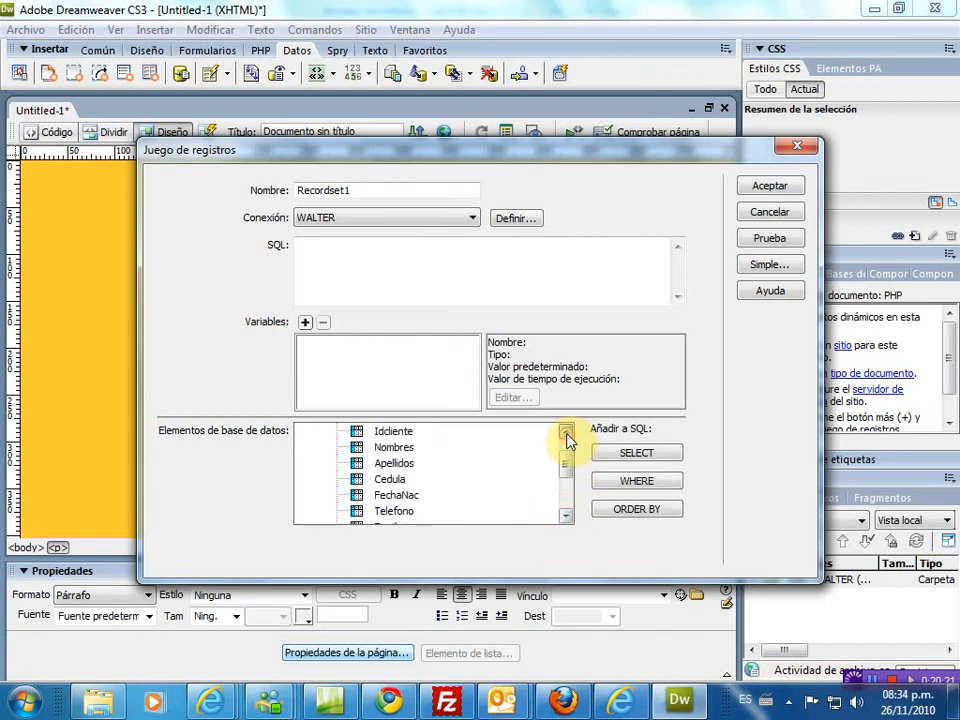
left_click(566, 434)
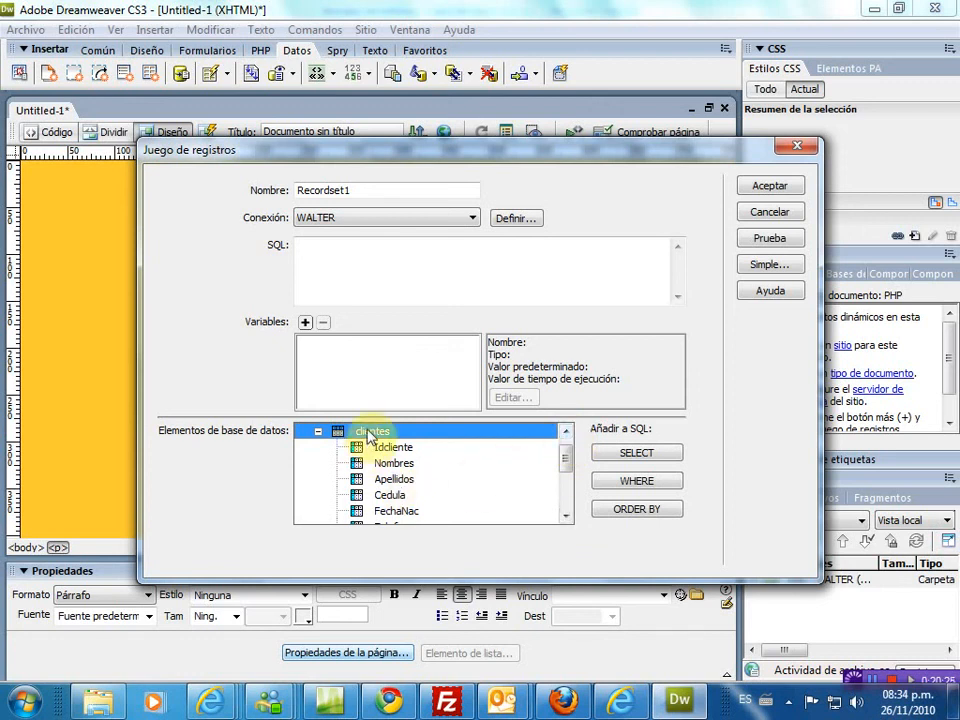
left_click(648, 459)
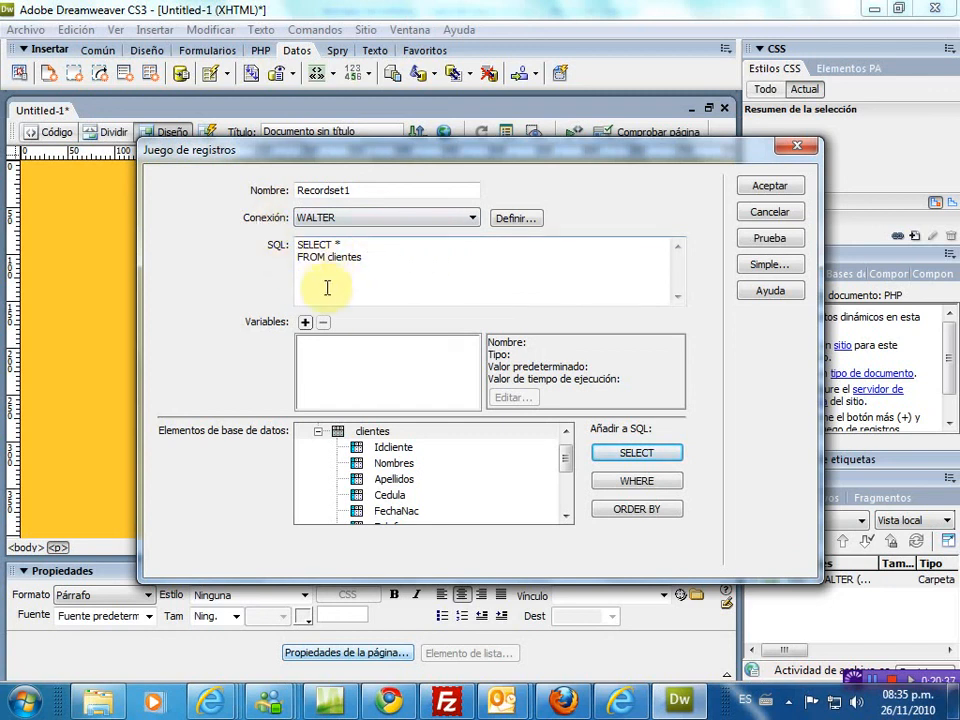
left_click(768, 189)
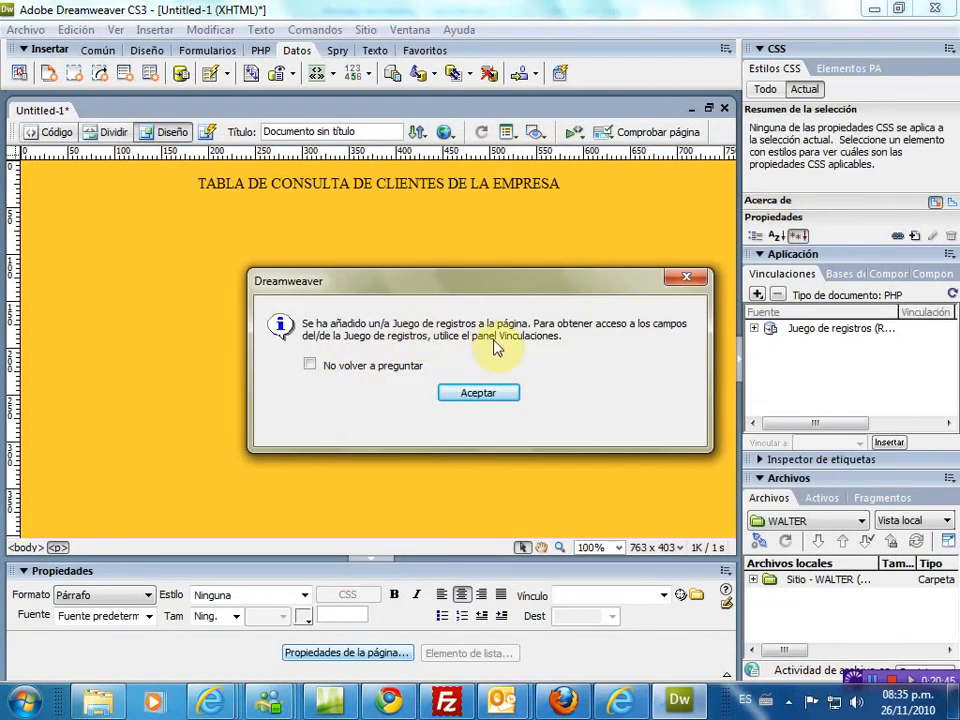
- Insert a dynamic table bound to Recordset1 showing all records
left_click(481, 394)
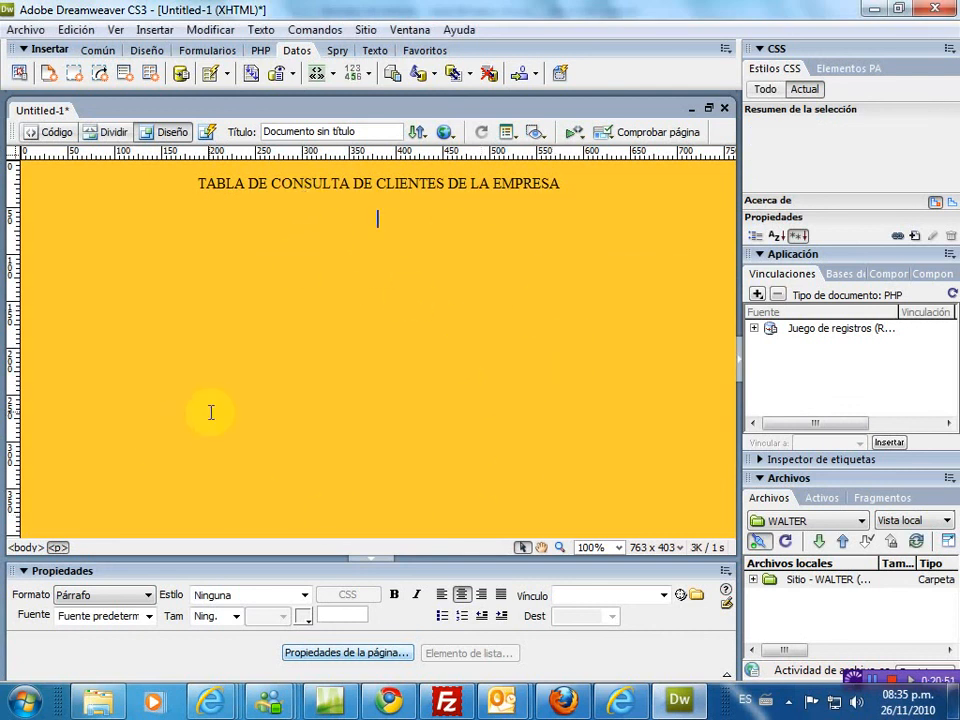
left_click(228, 78)
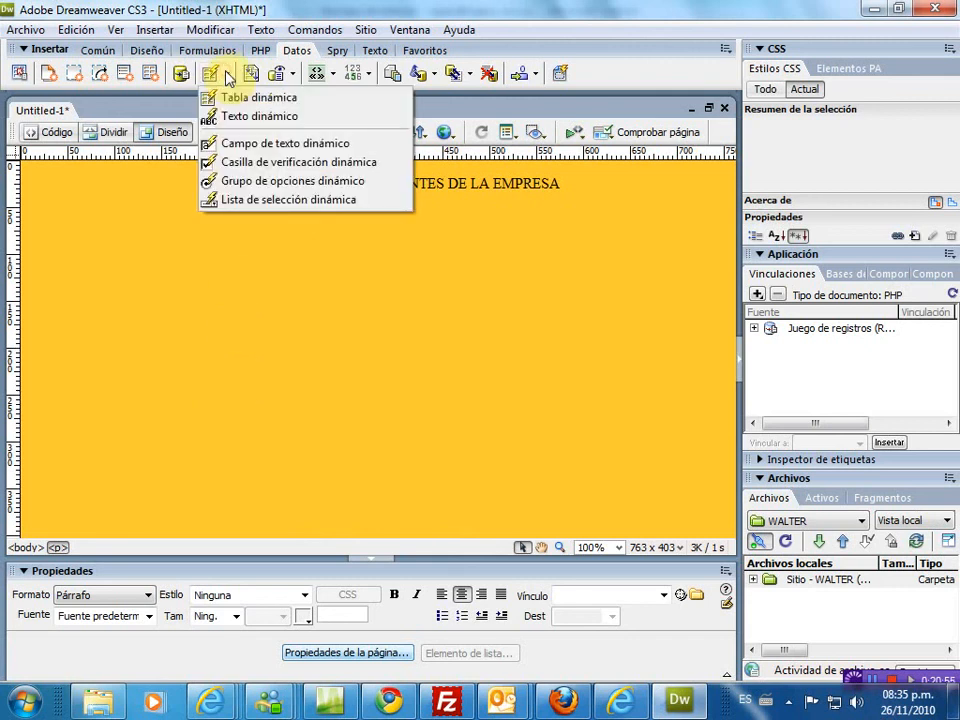
left_click(224, 99)
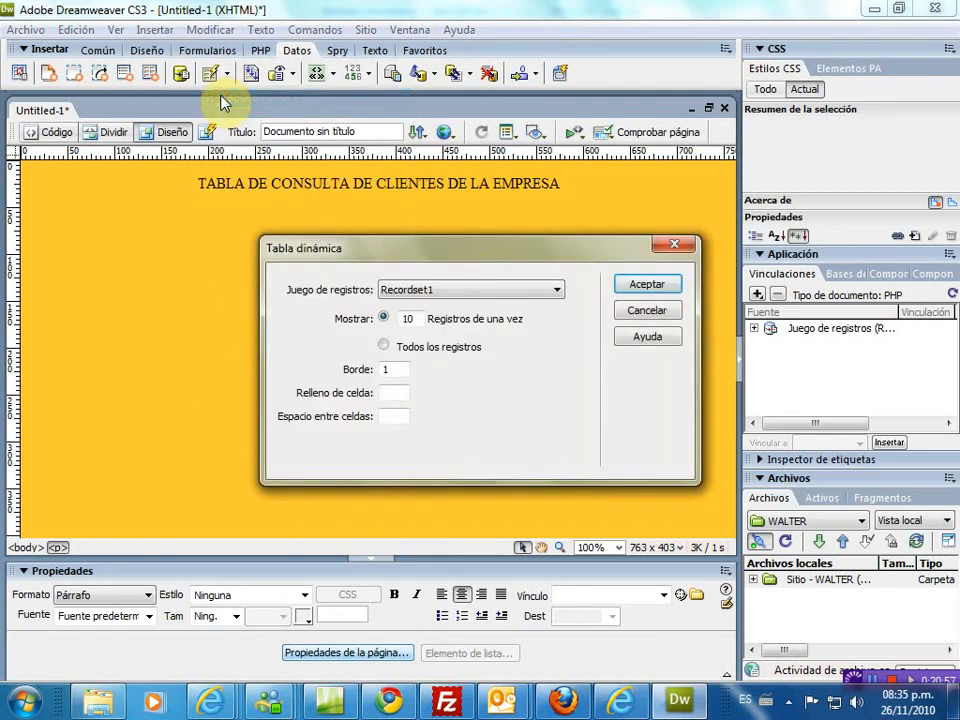
left_click(423, 290)
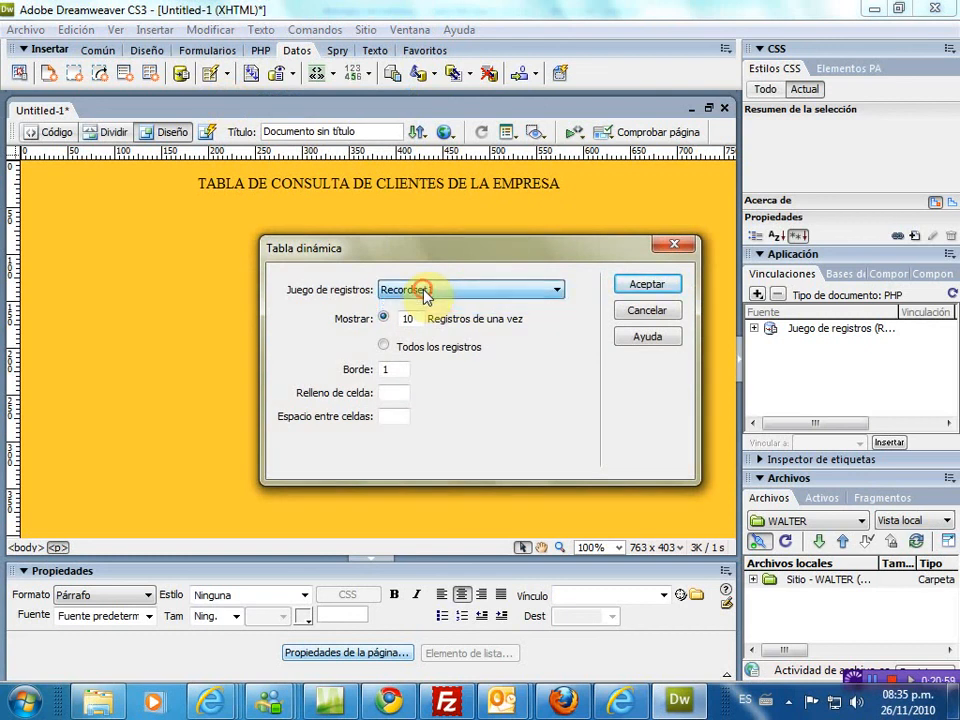
left_click(386, 320)
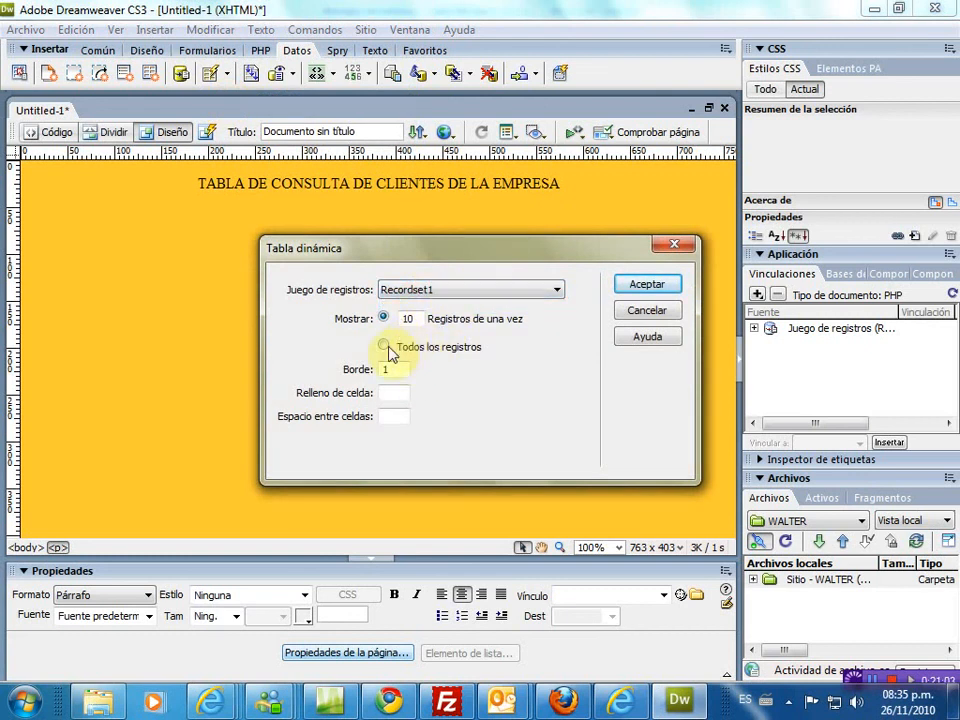
left_click(385, 347)
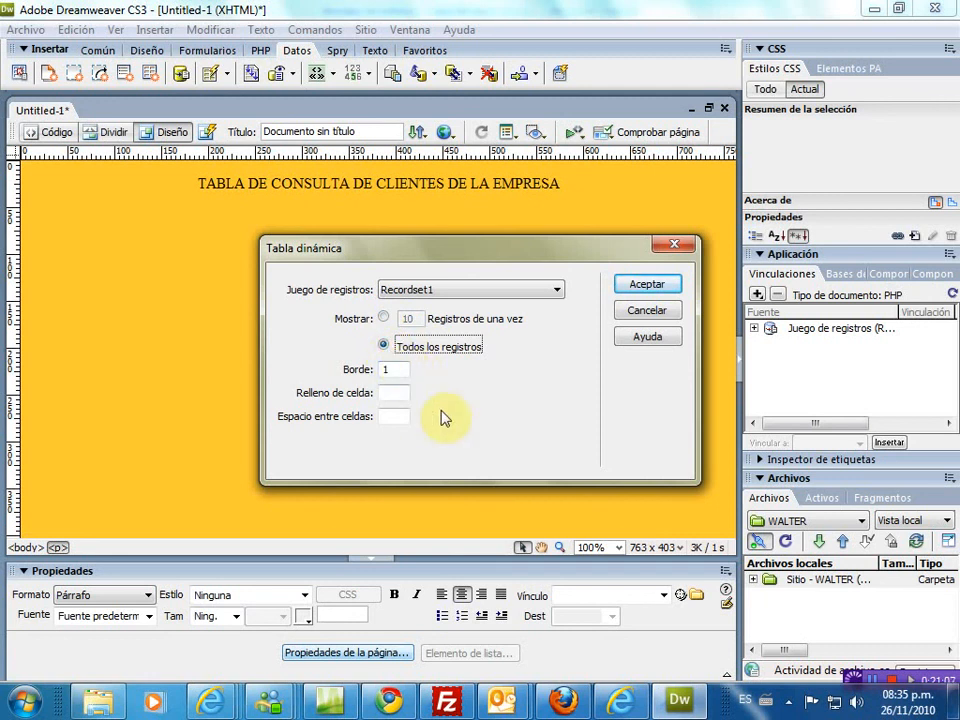
left_click(640, 287)
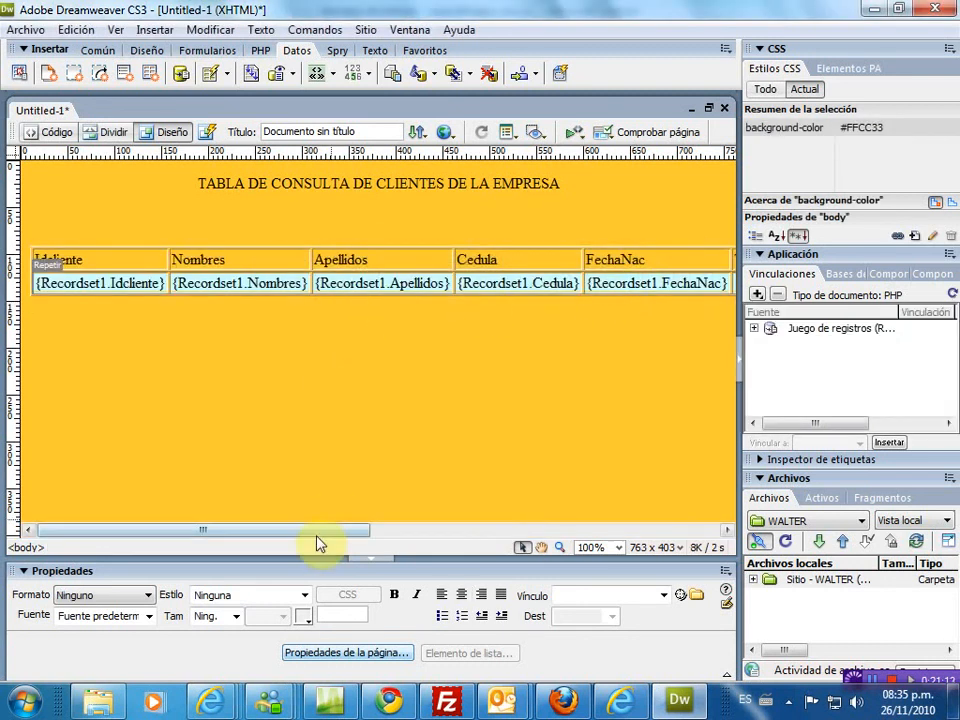
left_click_drag(311, 531, 338, 510)
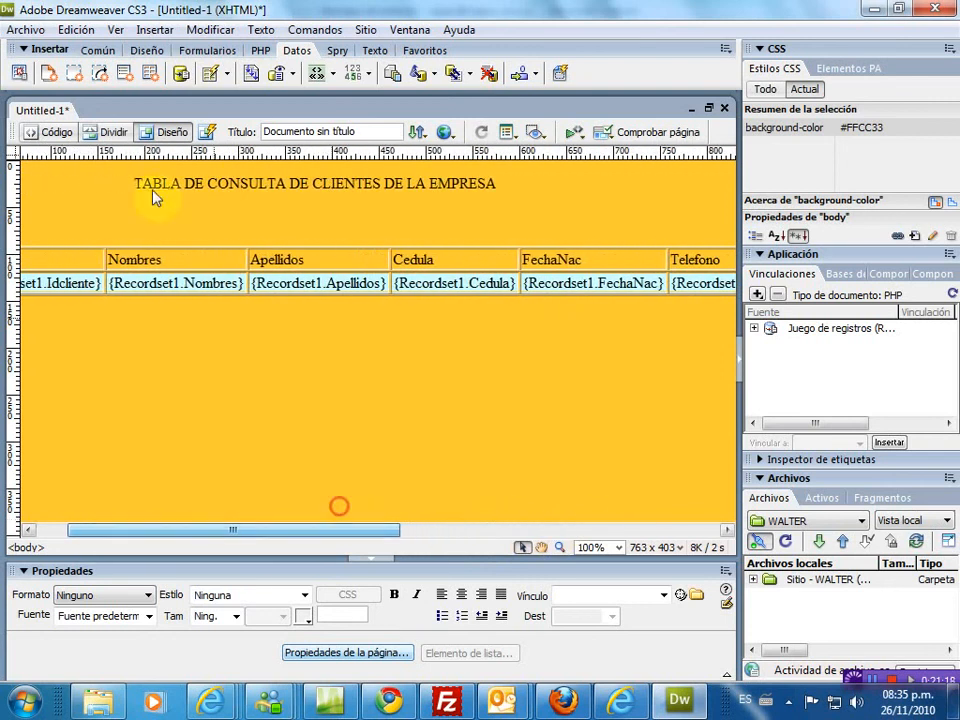
left_click(22, 30)
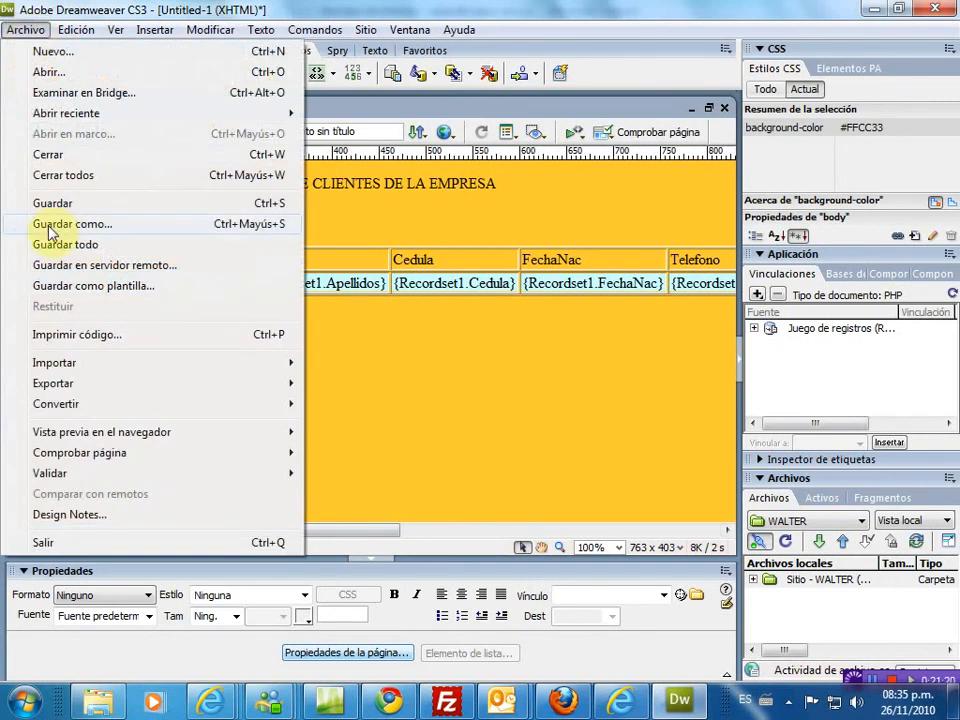
- Save the page as 'Tabla de Clientes.php', agreeing to upload dependent files
left_click(58, 205)
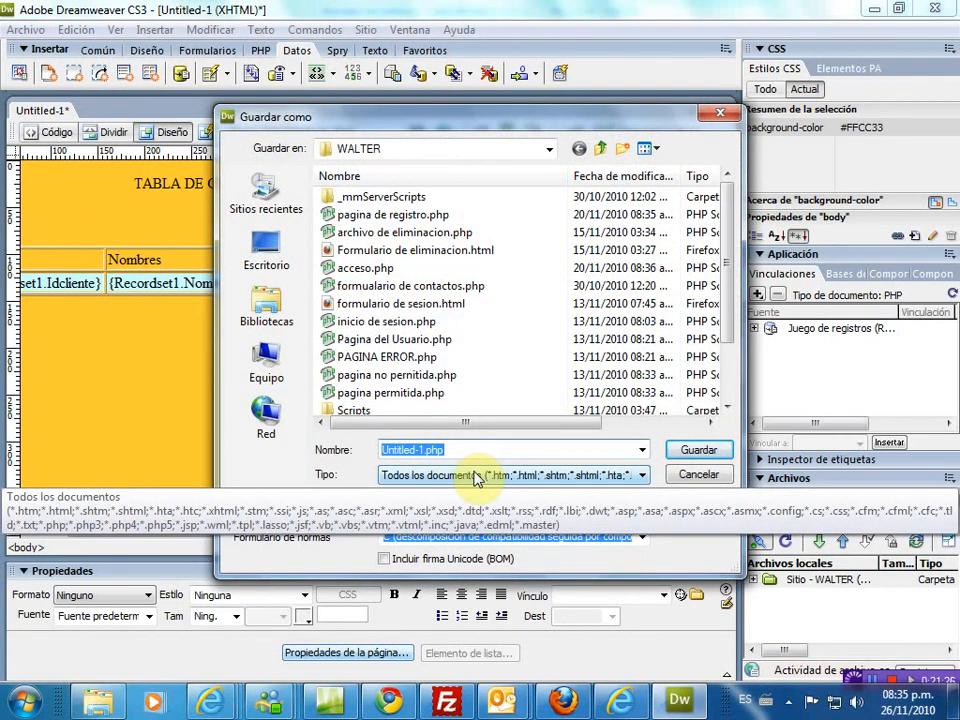
type("Tabla de Clientes")
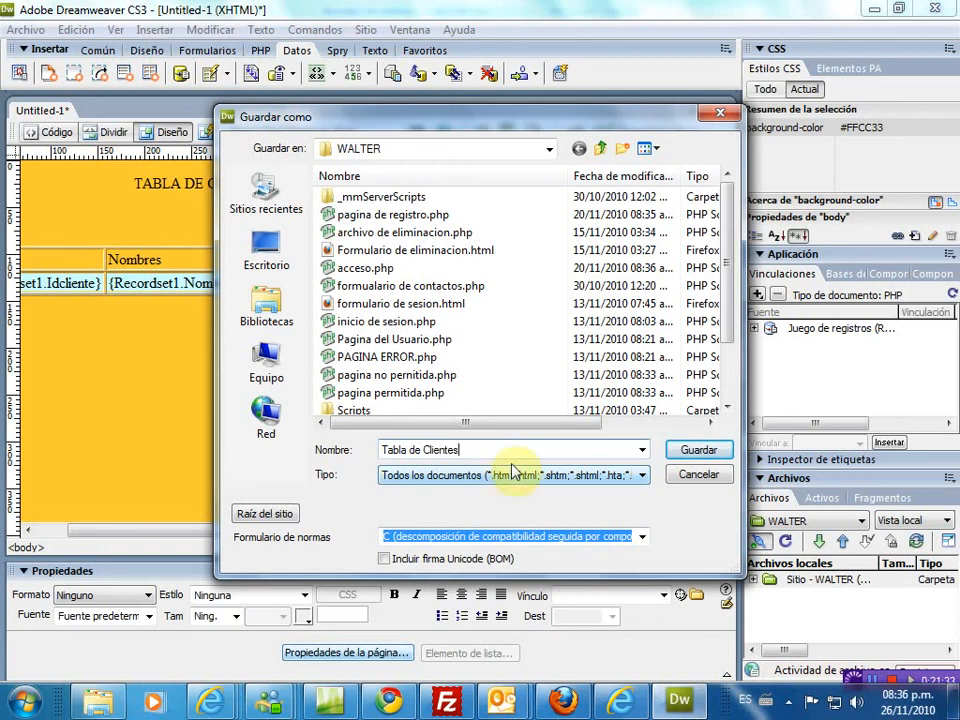
left_click(697, 452)
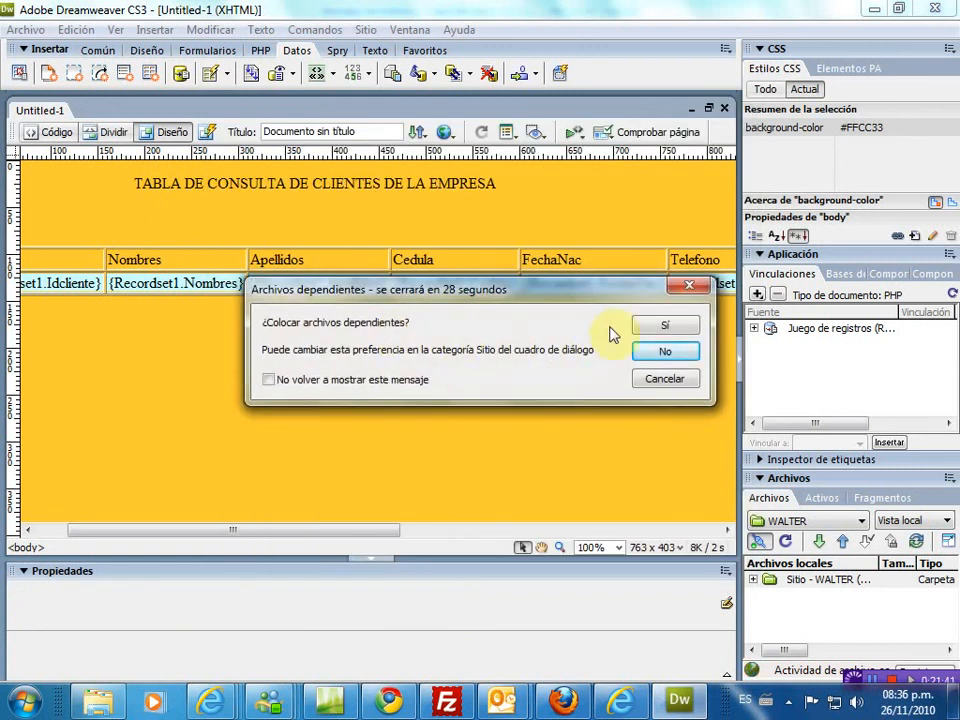
left_click(658, 332)
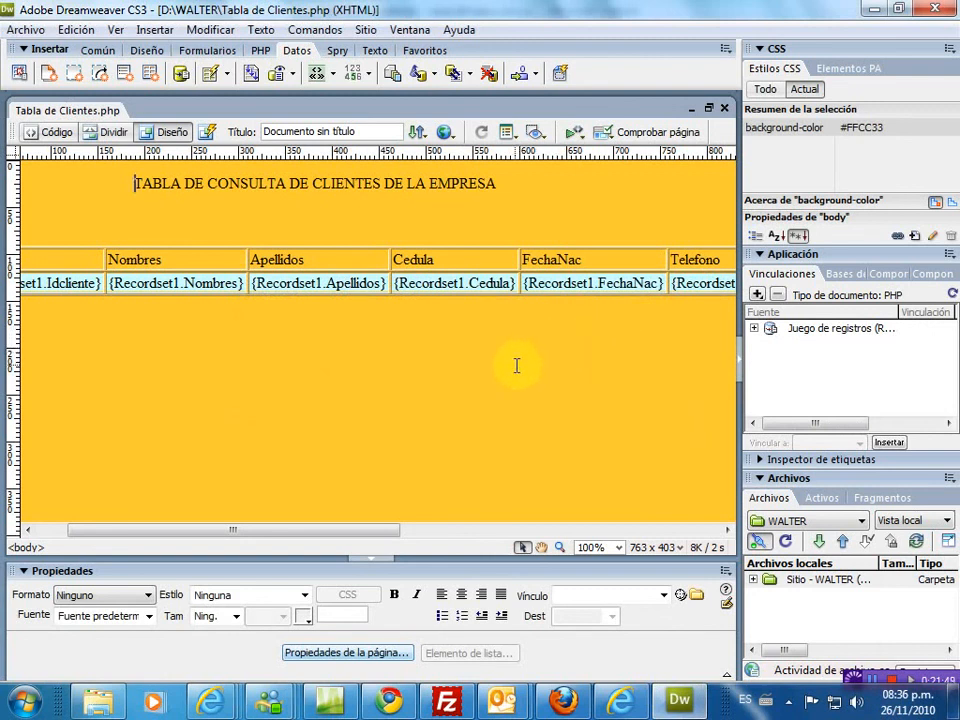
- Resave the page, updating the testing-server copy and previewing it in the browser
key("ctrl+s")
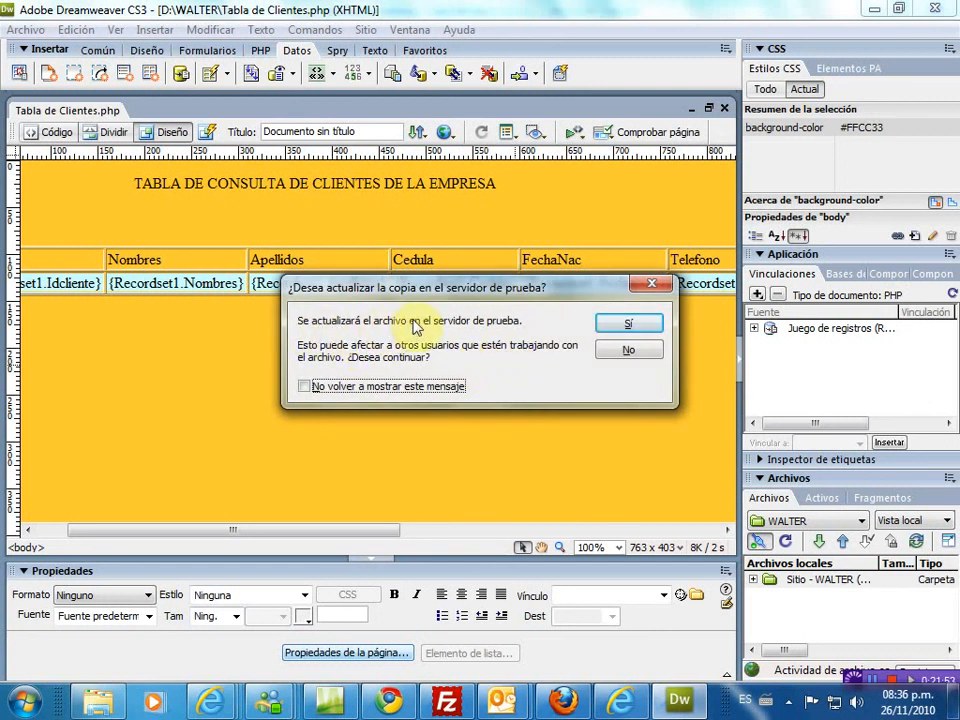
left_click(633, 323)
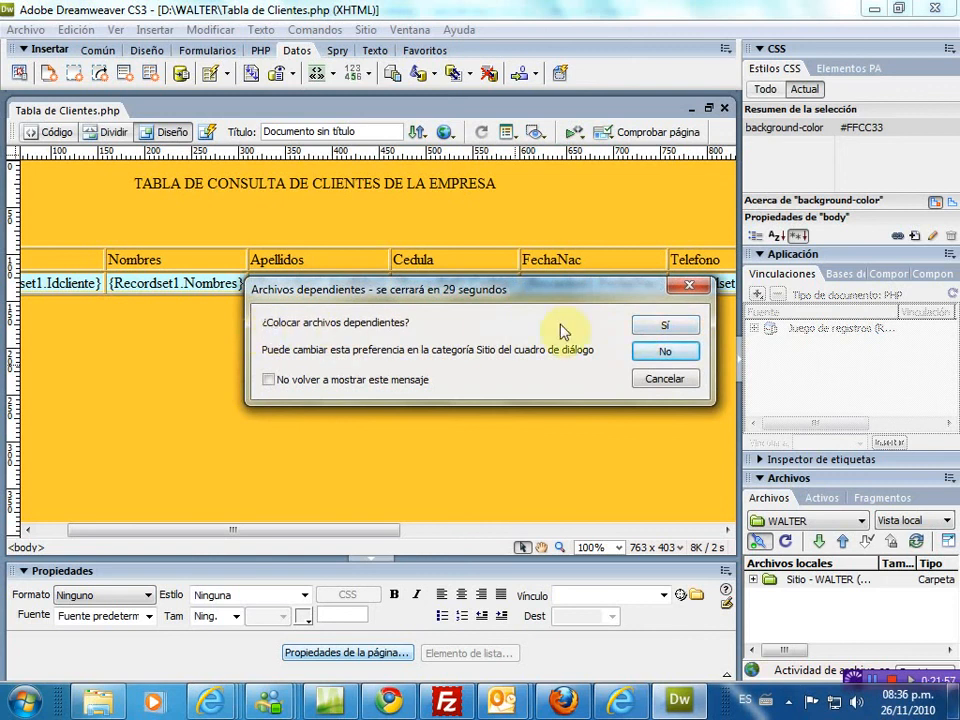
left_click(666, 328)
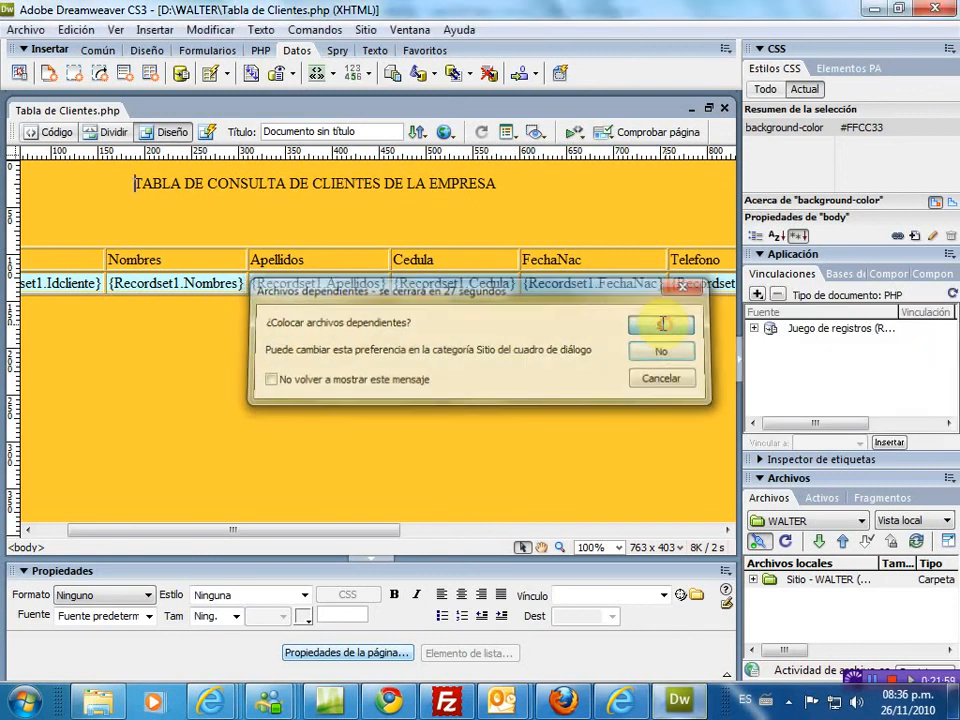